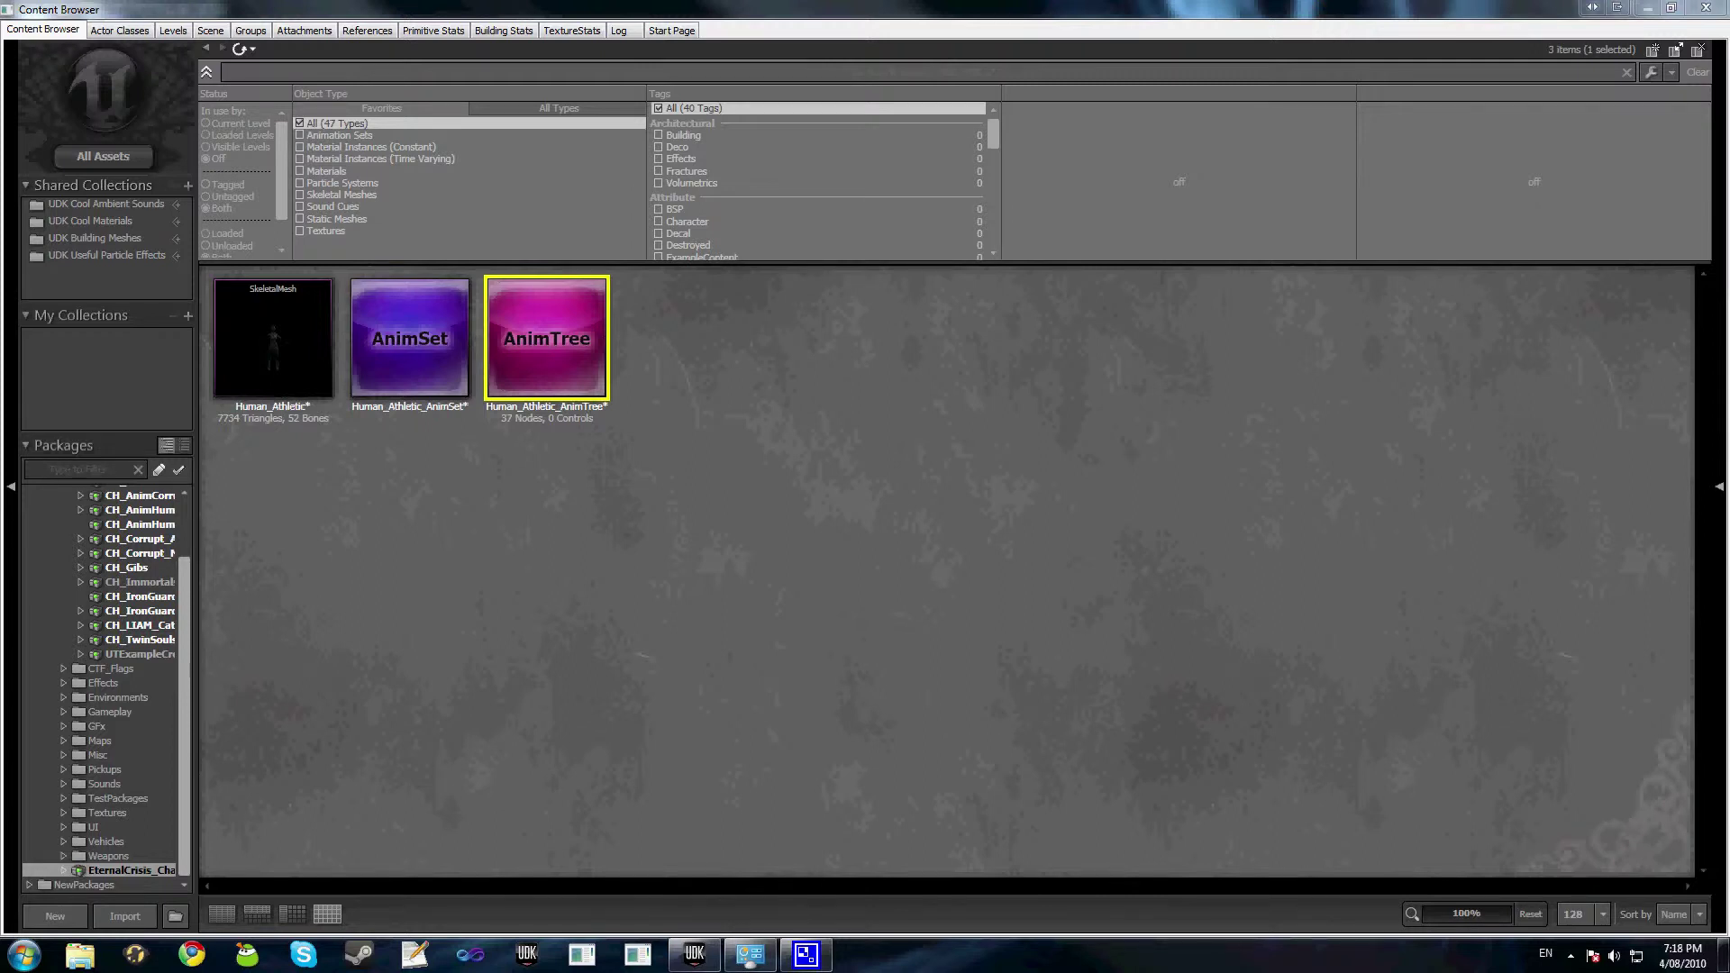
Open the character AnimTree and add an AnimNodeAimOffset node to the graph
double_click(538, 391)
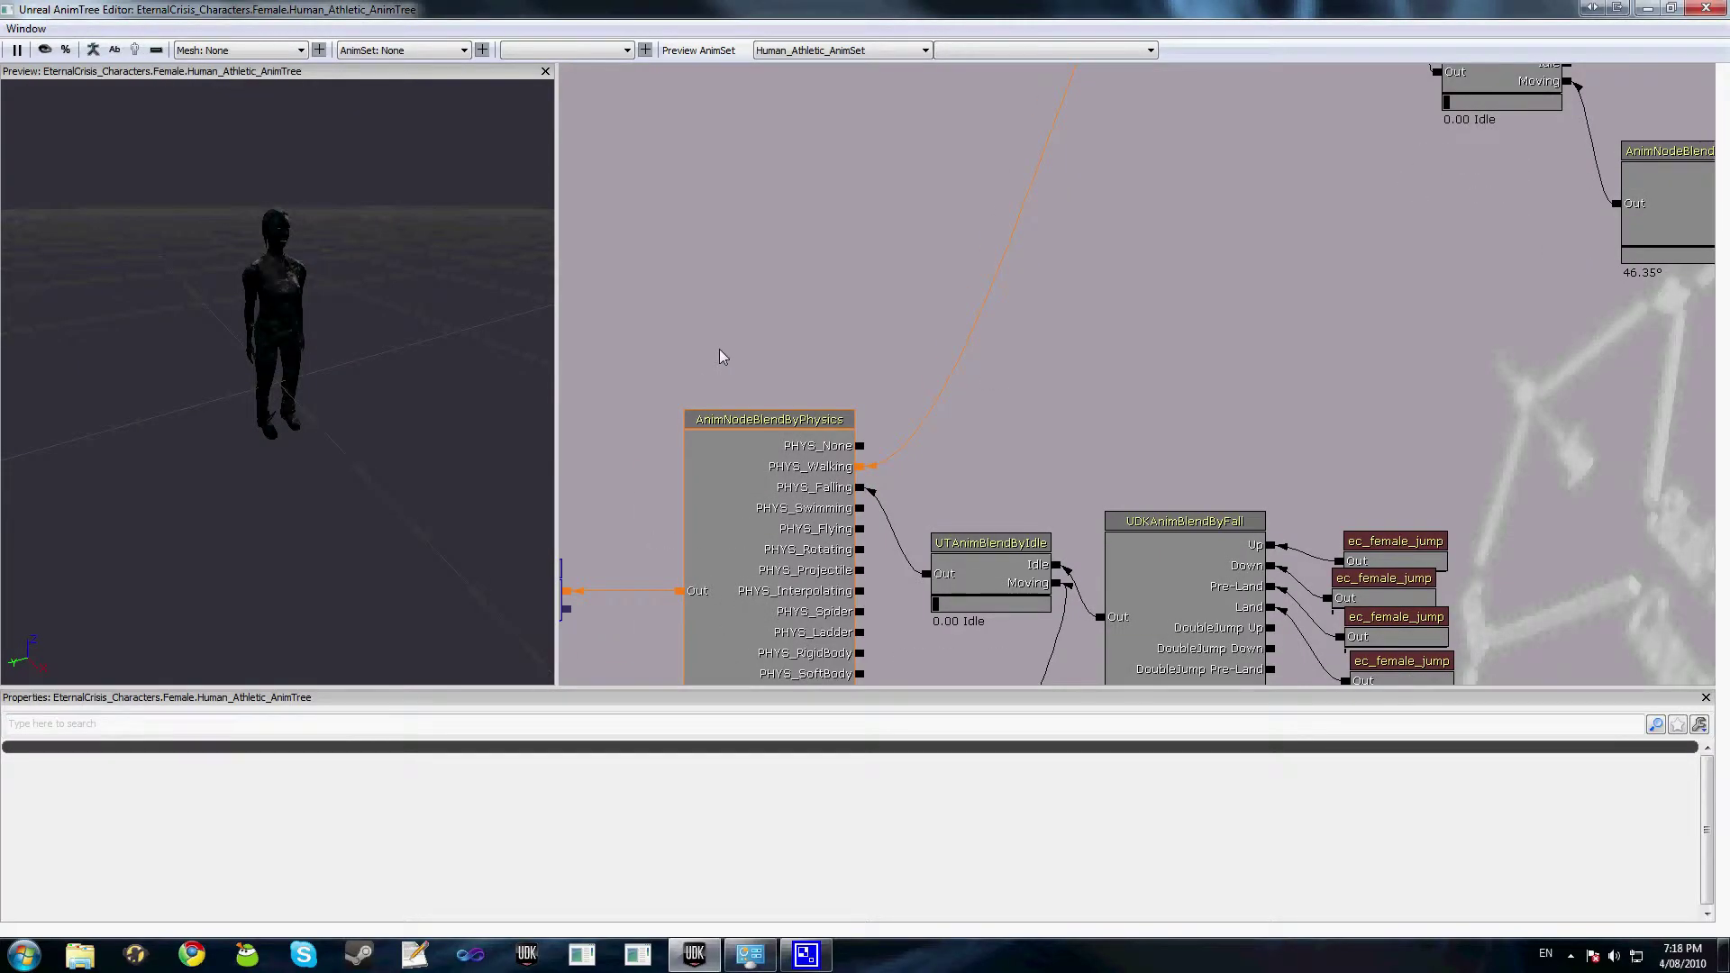
scroll(1000, 328, "down", 2)
right_click(1005, 329)
mouse_move(1117, 309)
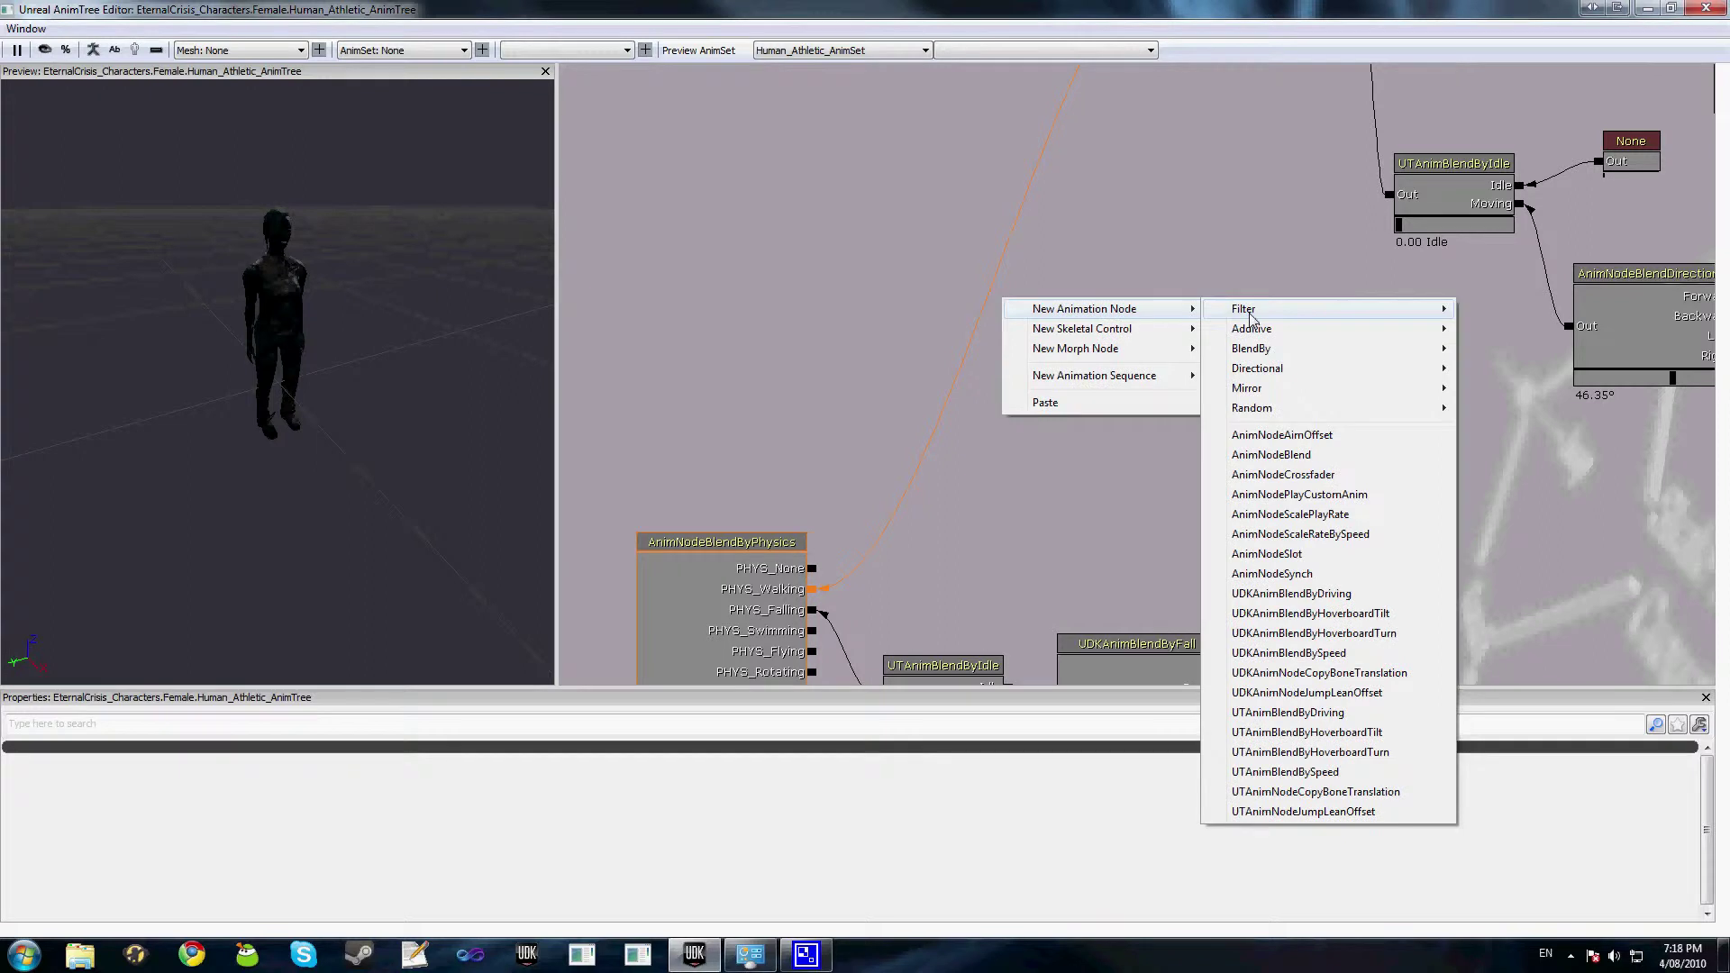
left_click(1273, 441)
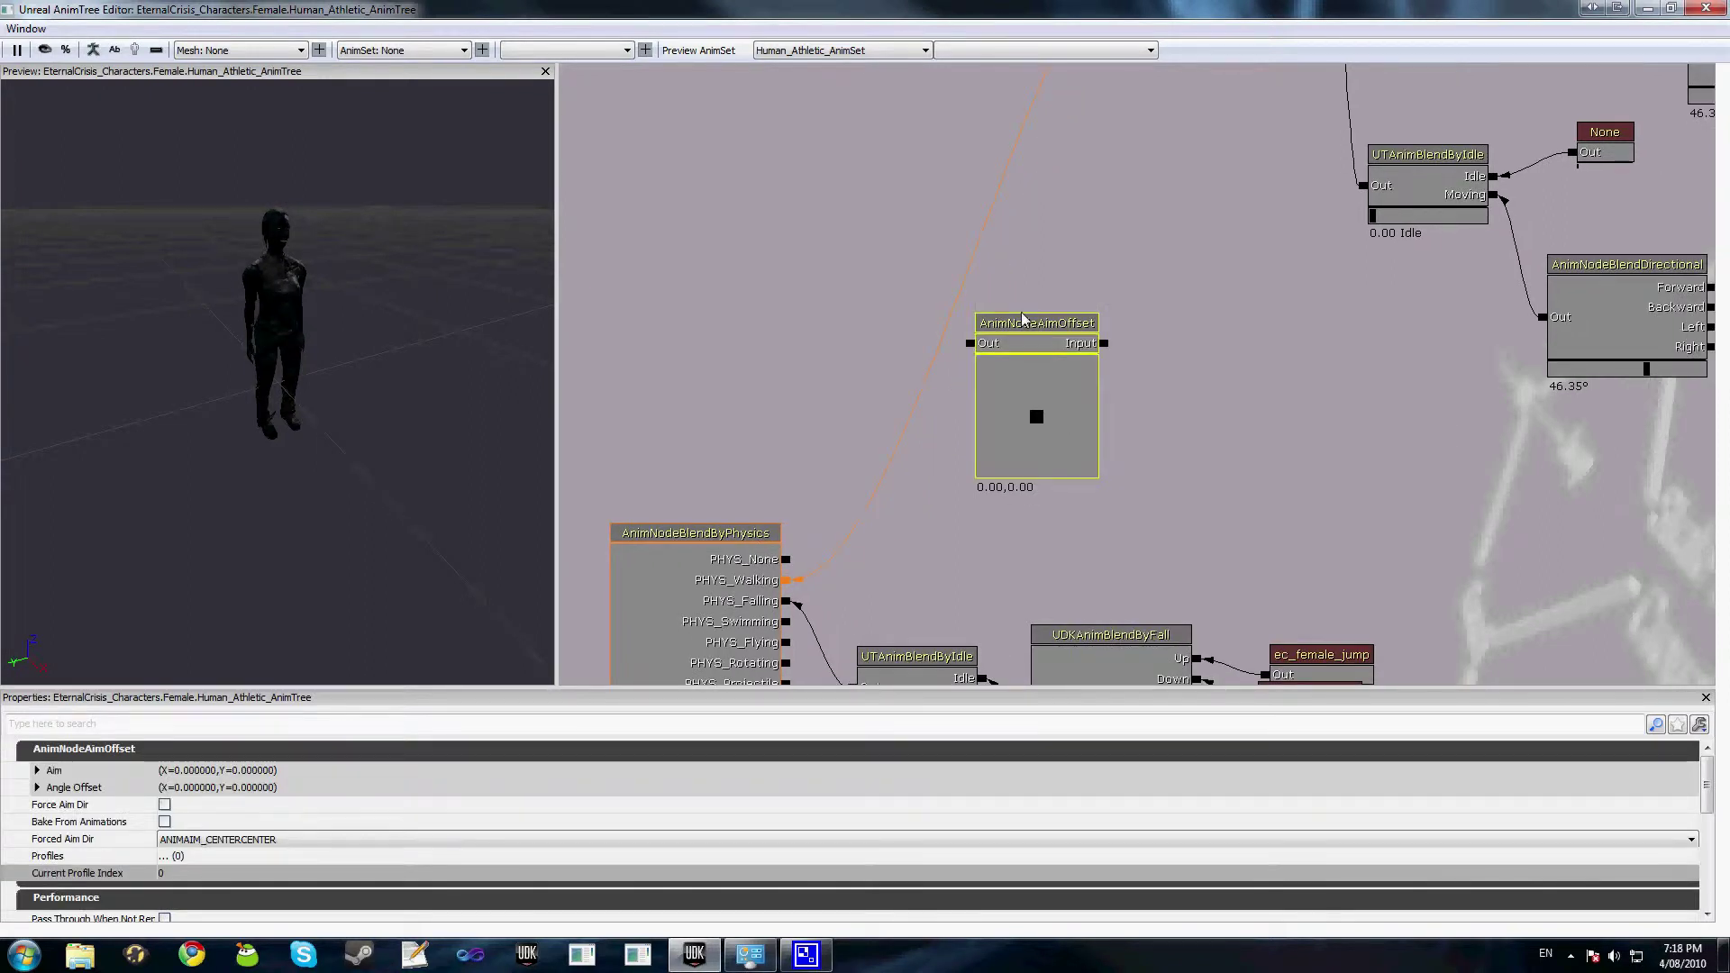
left_click_drag(1154, 361, 1060, 286, "ctrl")
left_click_drag(1060, 287, 986, 349)
Wire the aim-offset node between PHYS_Walking and AnimNodeBlendByPosture, and set its aim to -0.14,0.16
left_click(727, 652, "alt")
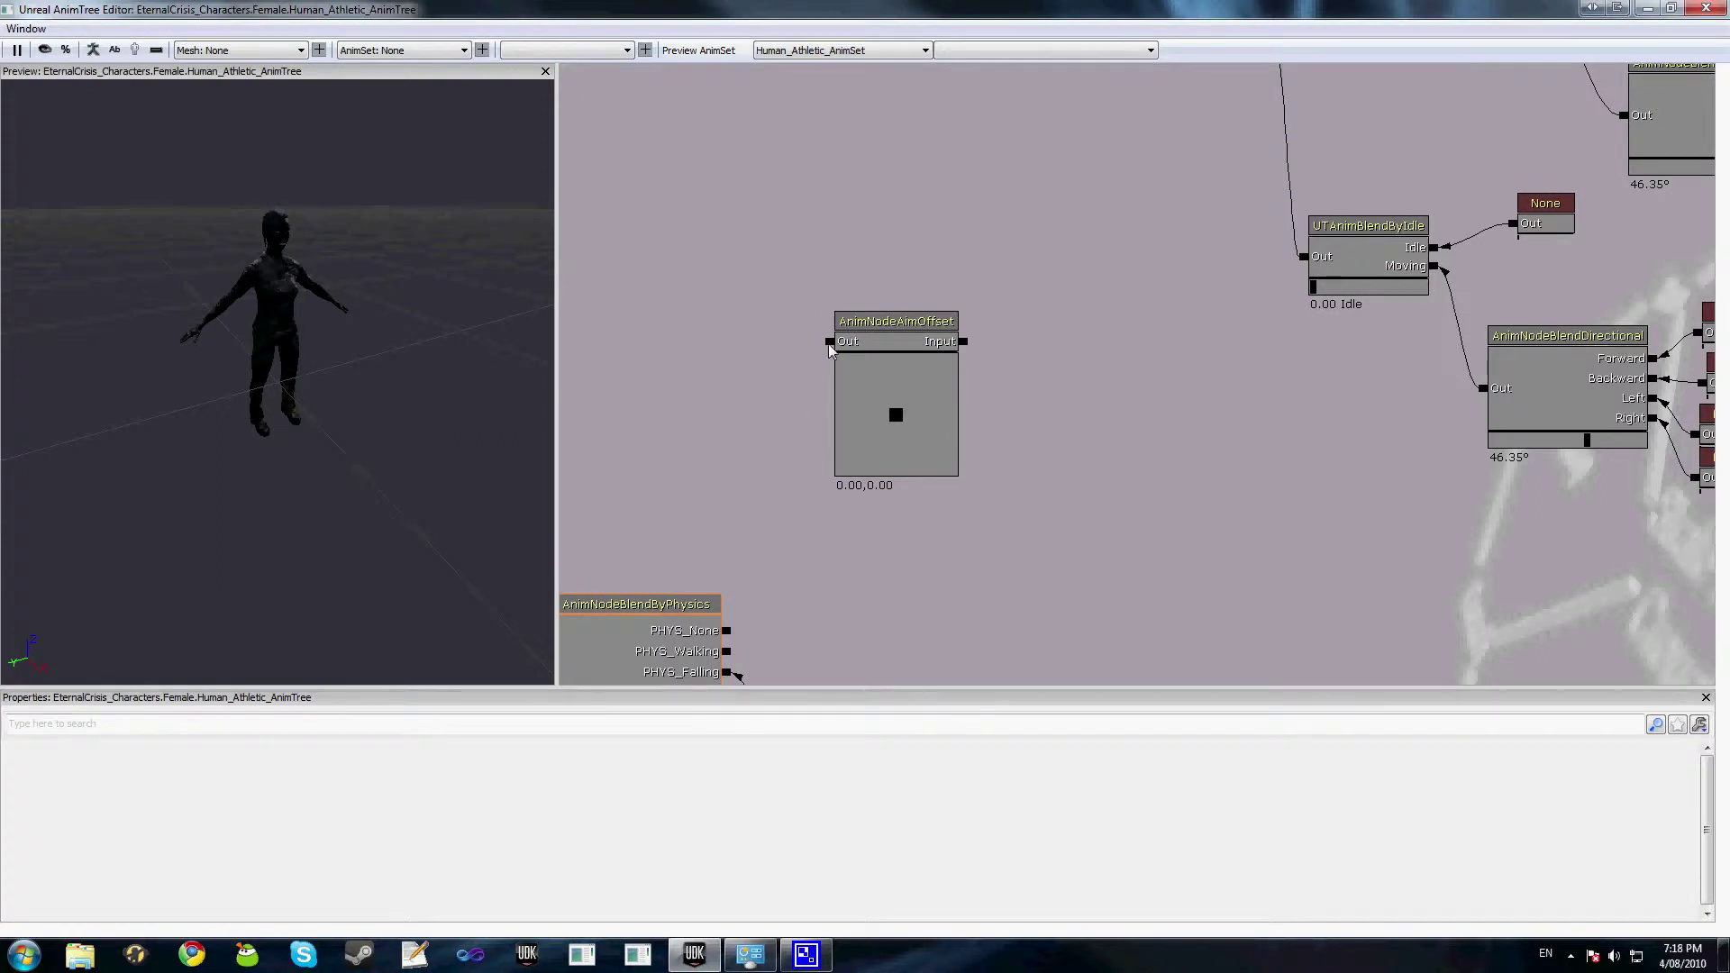
left_click_drag(727, 651, 830, 341)
left_click_drag(1045, 463, 892, 590)
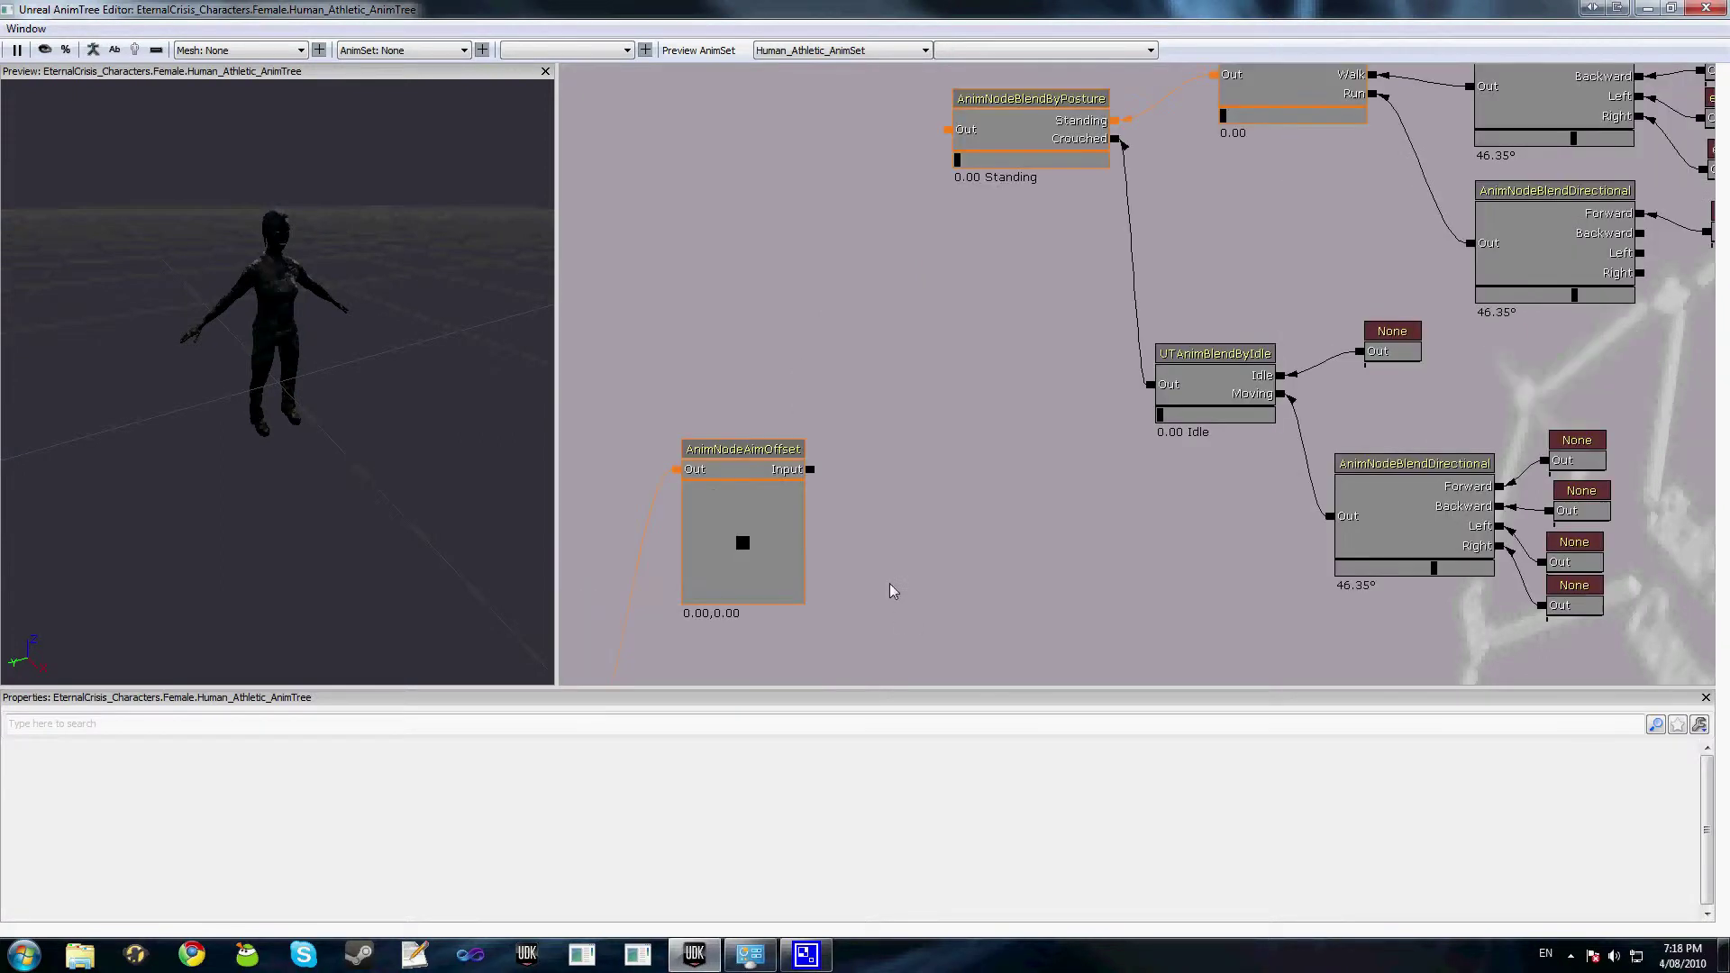
left_click_drag(810, 469, 919, 173)
left_click_drag(810, 469, 947, 133)
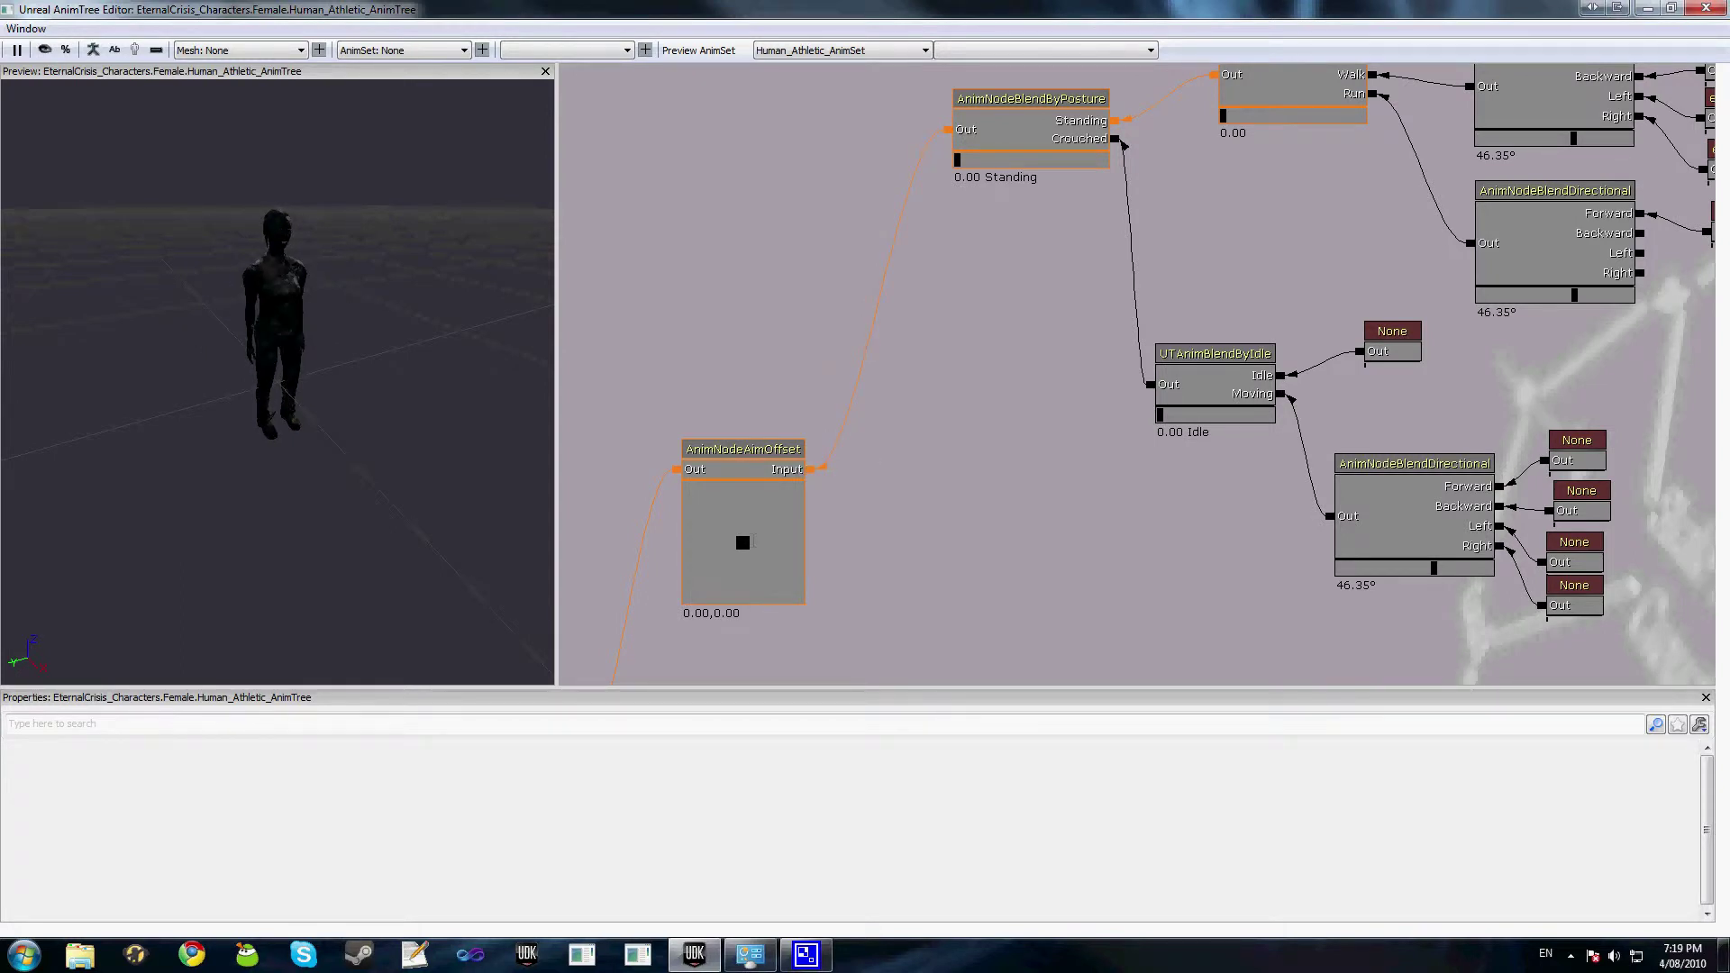
mouse_move(753, 541)
left_mouse_down()
mouse_move(767, 527)
mouse_move(736, 554)
left_mouse_up()
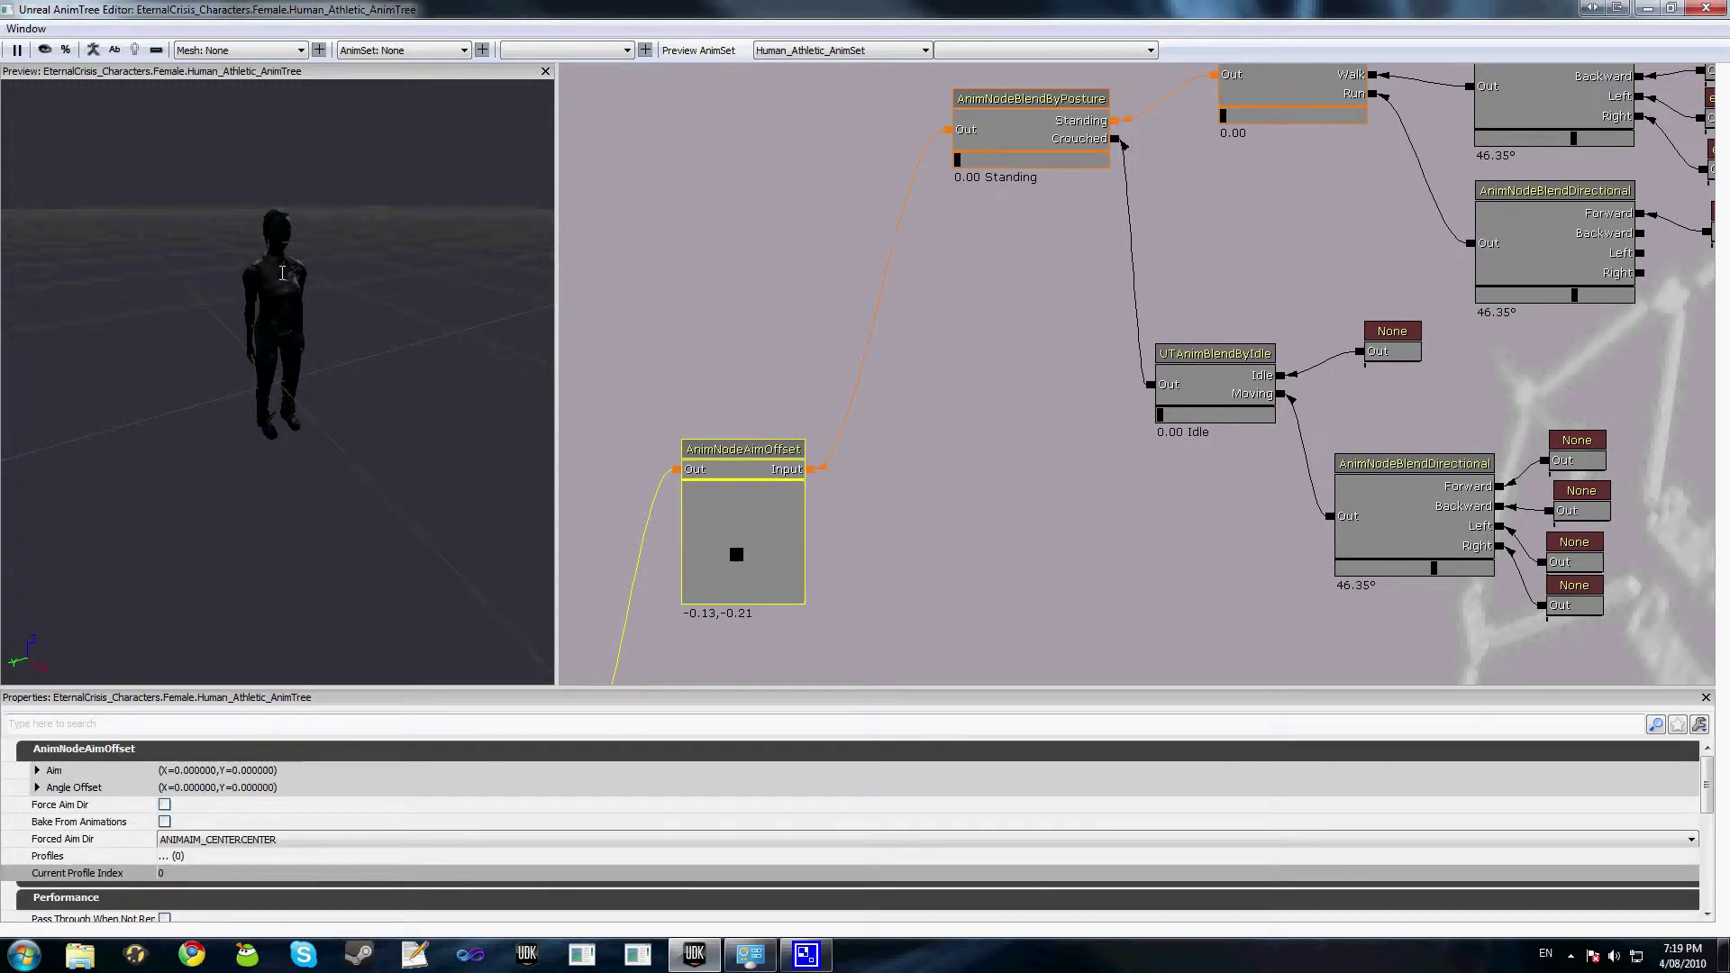
left_click_drag(736, 554, 735, 534)
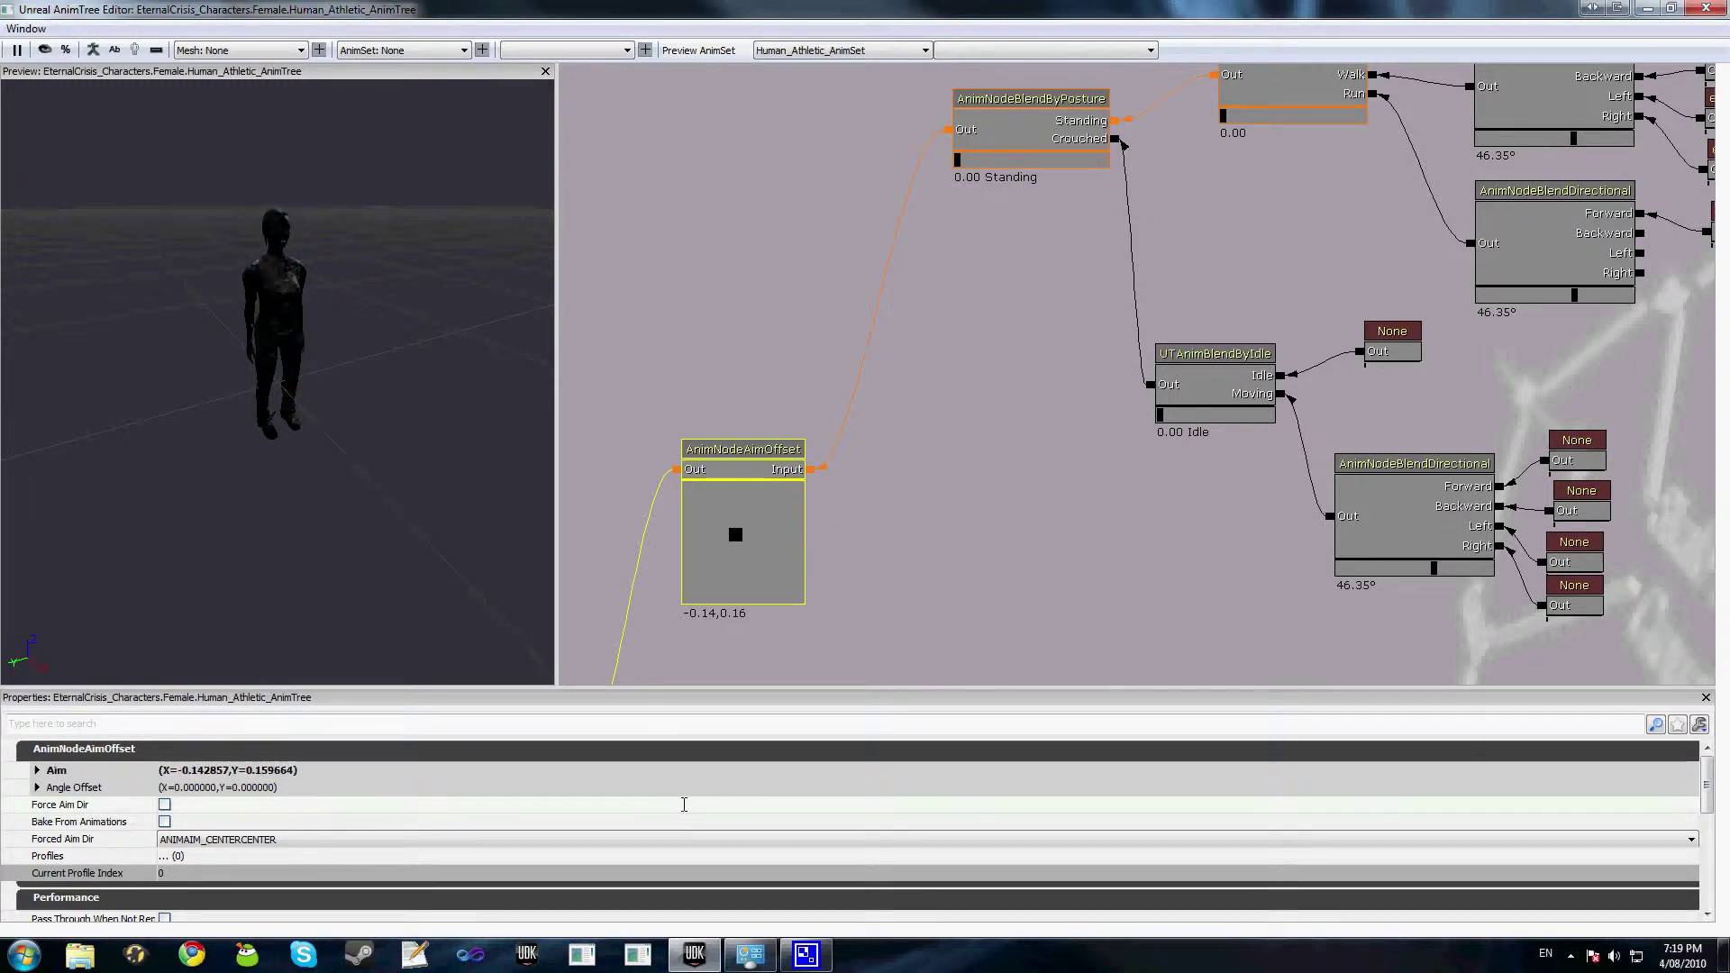
Set the aim-offset node's Node Name property to AimNode
scroll(282, 806, "down", 3)
scroll(170, 863, "down", 2)
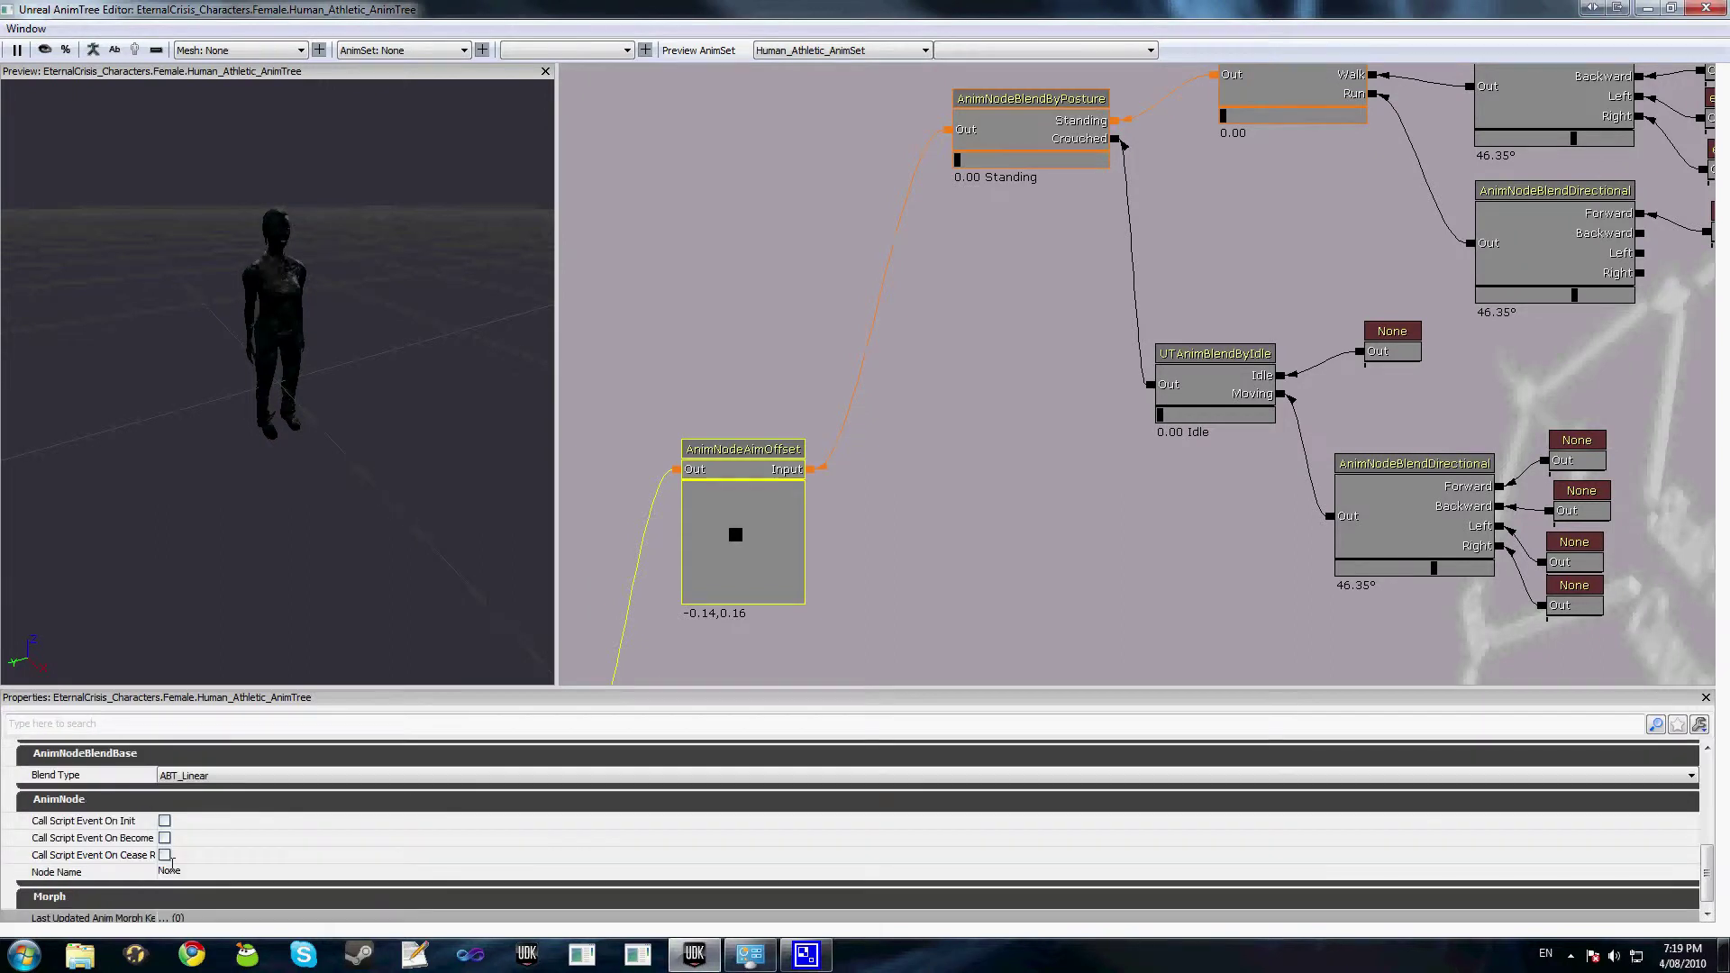
left_click(169, 871)
type("AimNode")
key("Return")
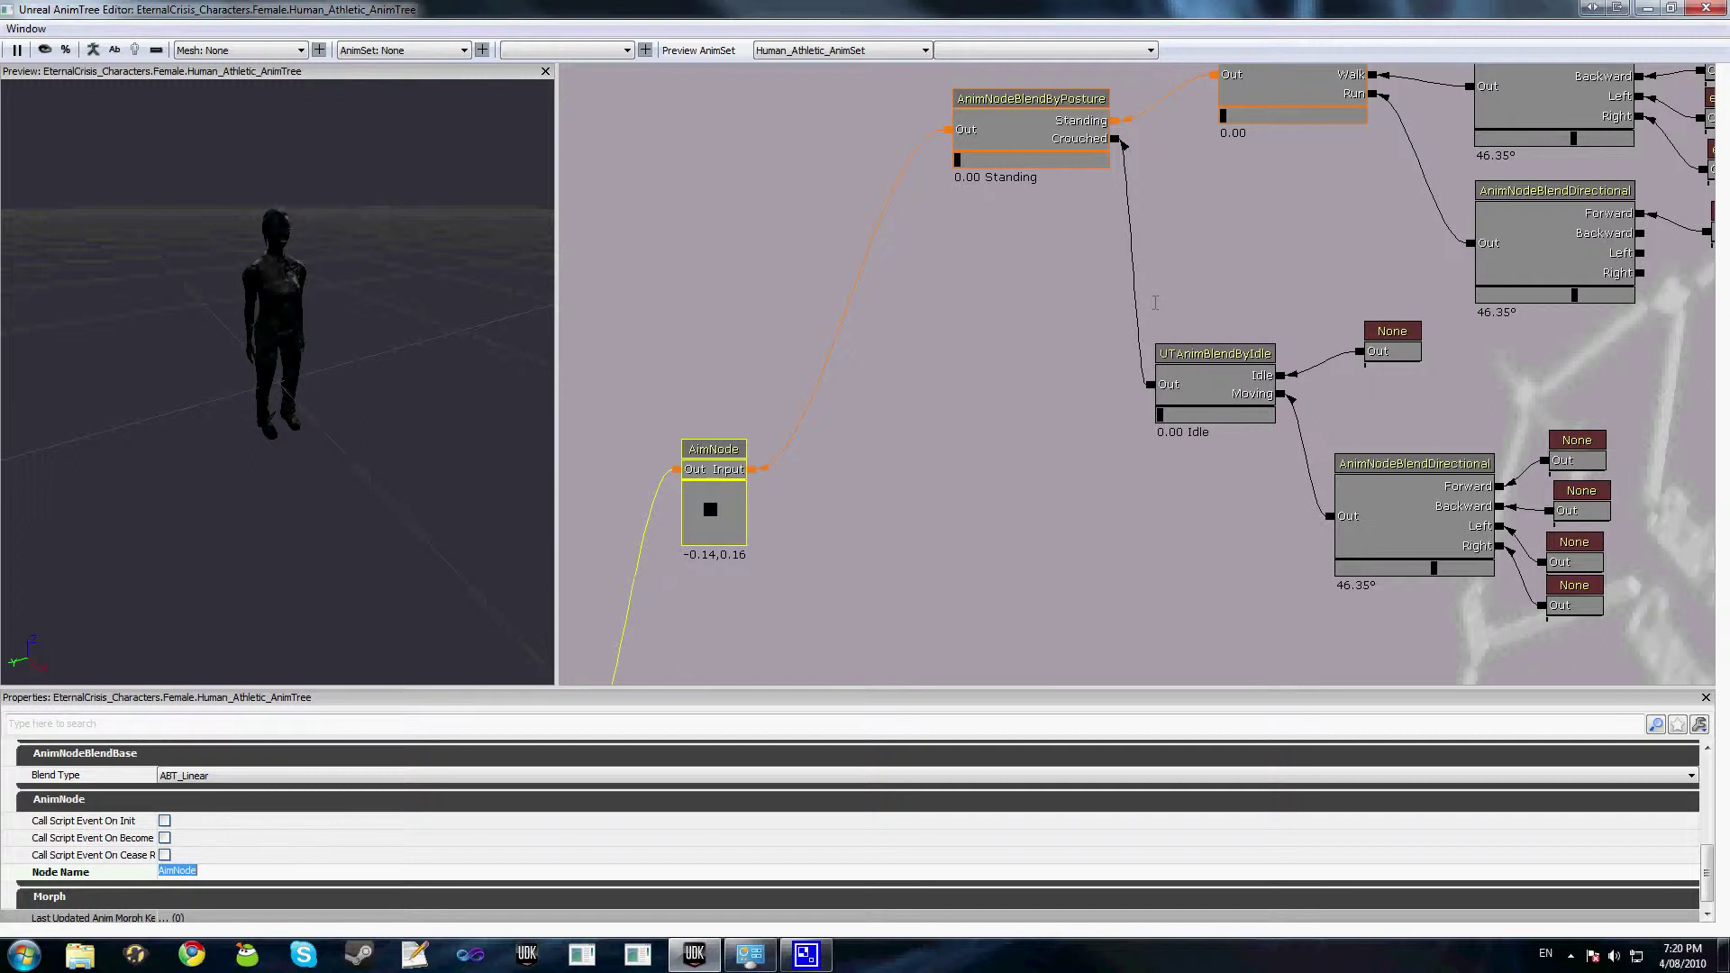
Open AimNode's AimOffset Editor and create a new profile named Unarmed
double_click(714, 451)
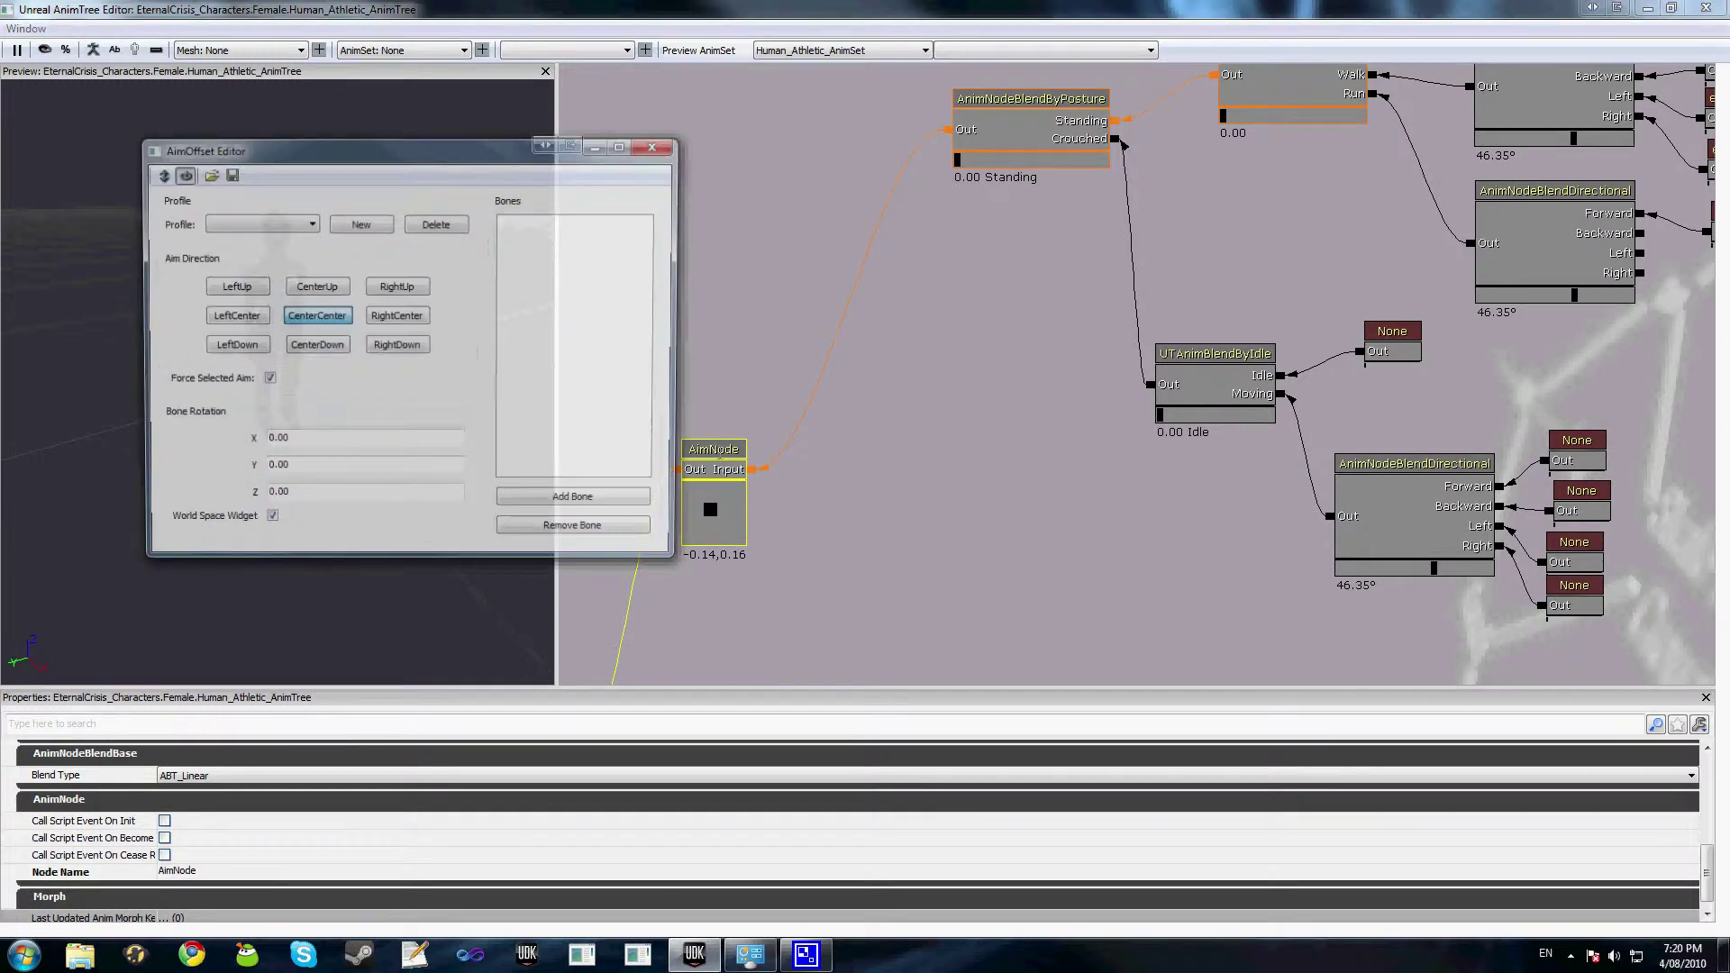
left_click_drag(338, 160, 917, 215)
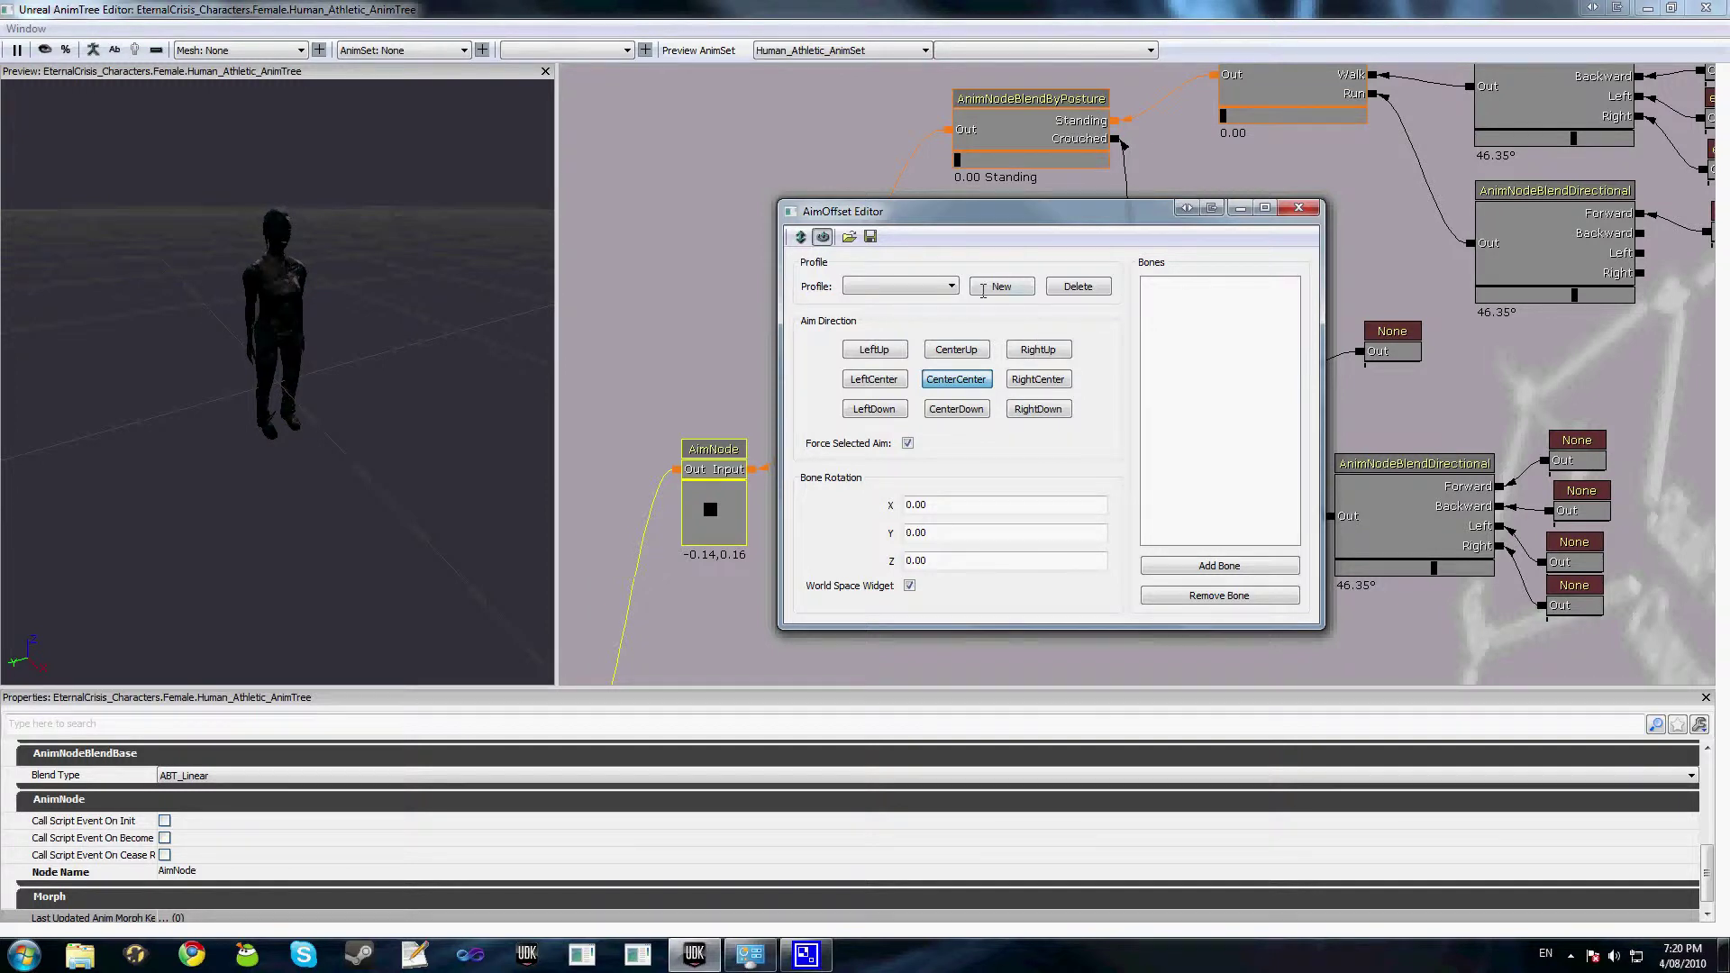
left_click(997, 287)
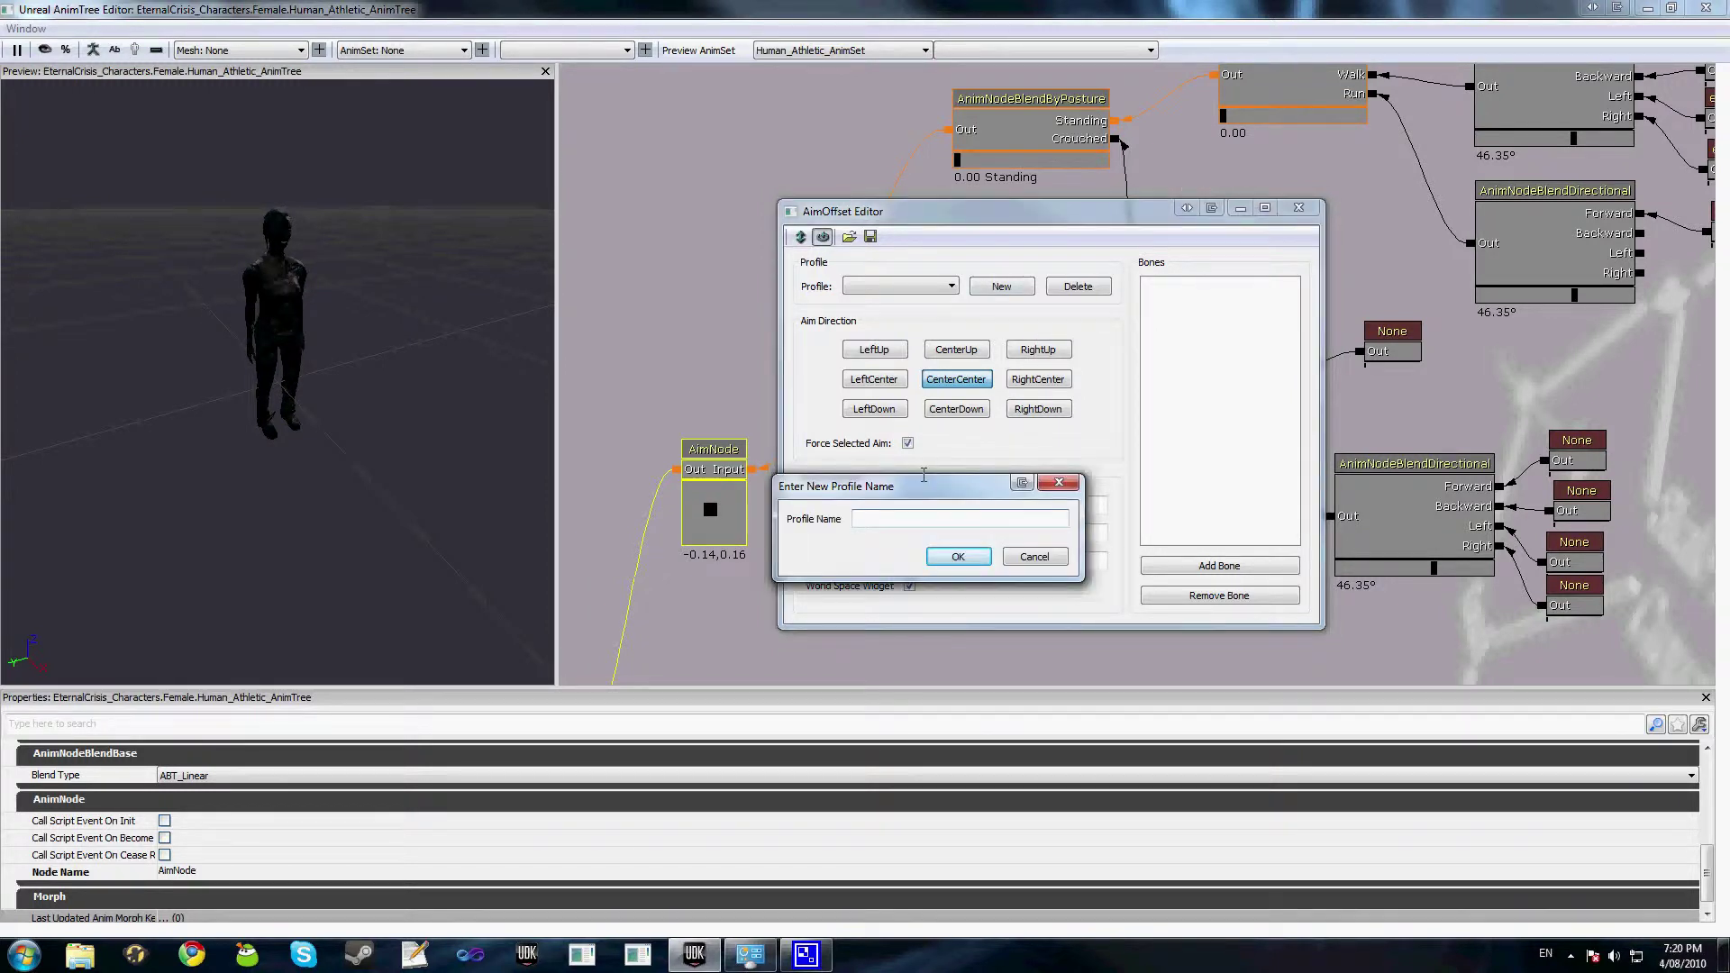
type("Unarmed")
key("Return")
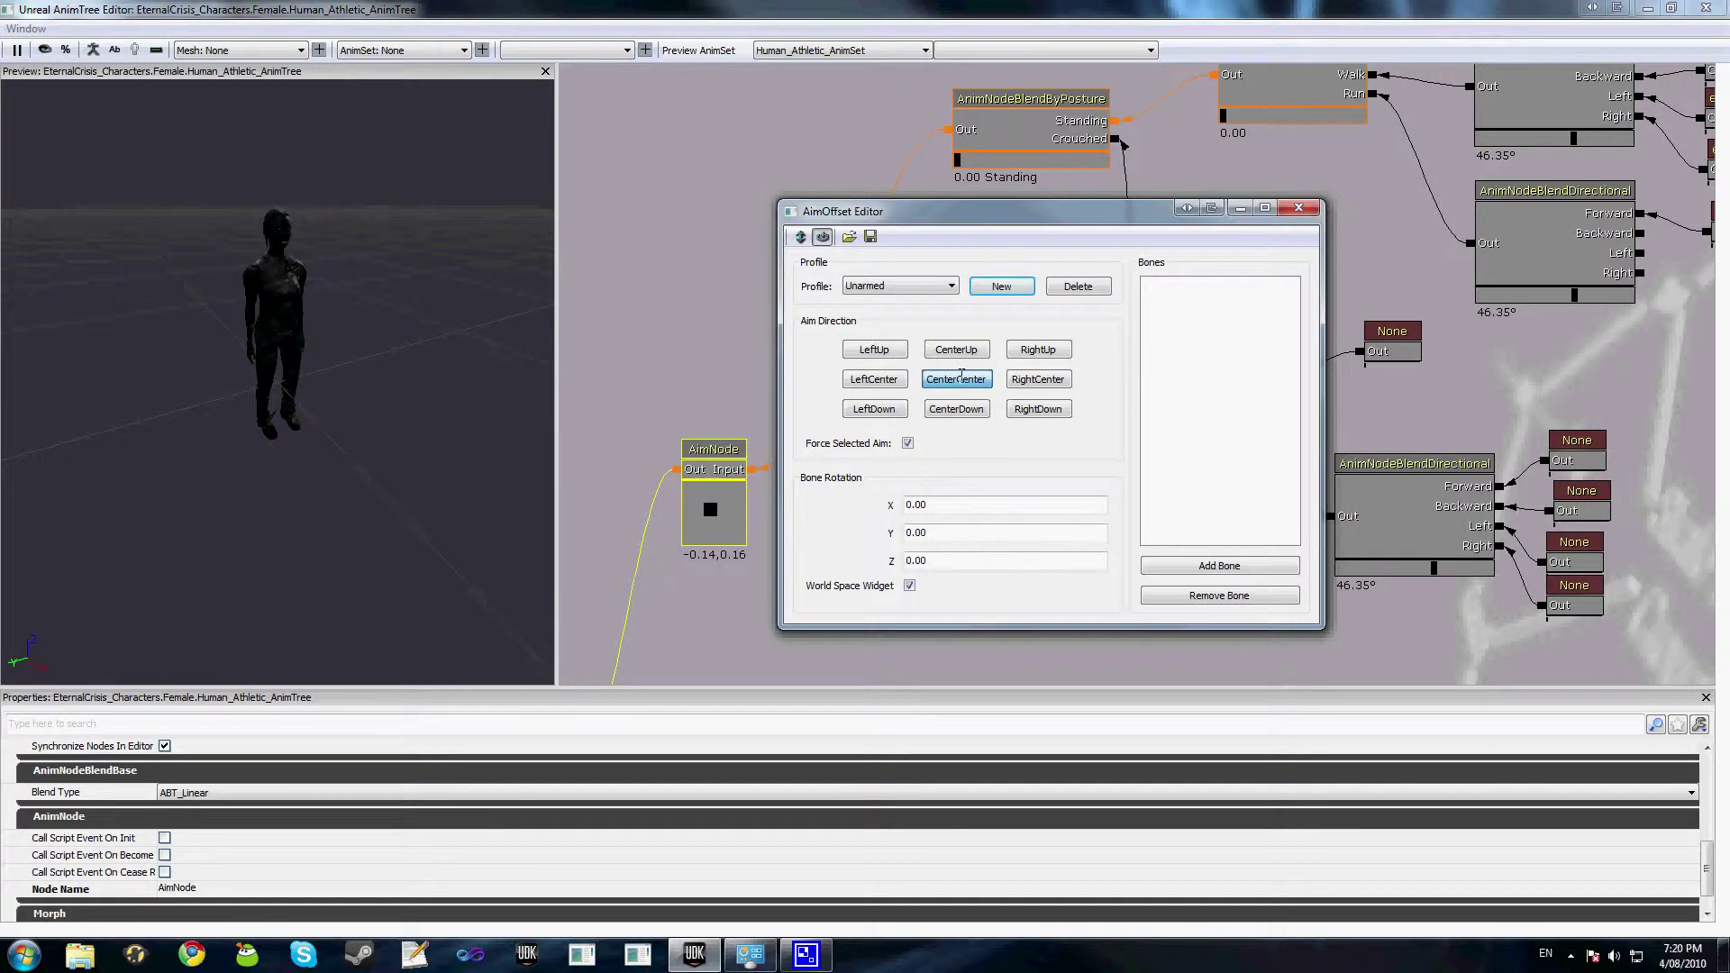
Save the aim-offset profile as AimNode_Unarmed.aop
left_click_drag(919, 218, 900, 228)
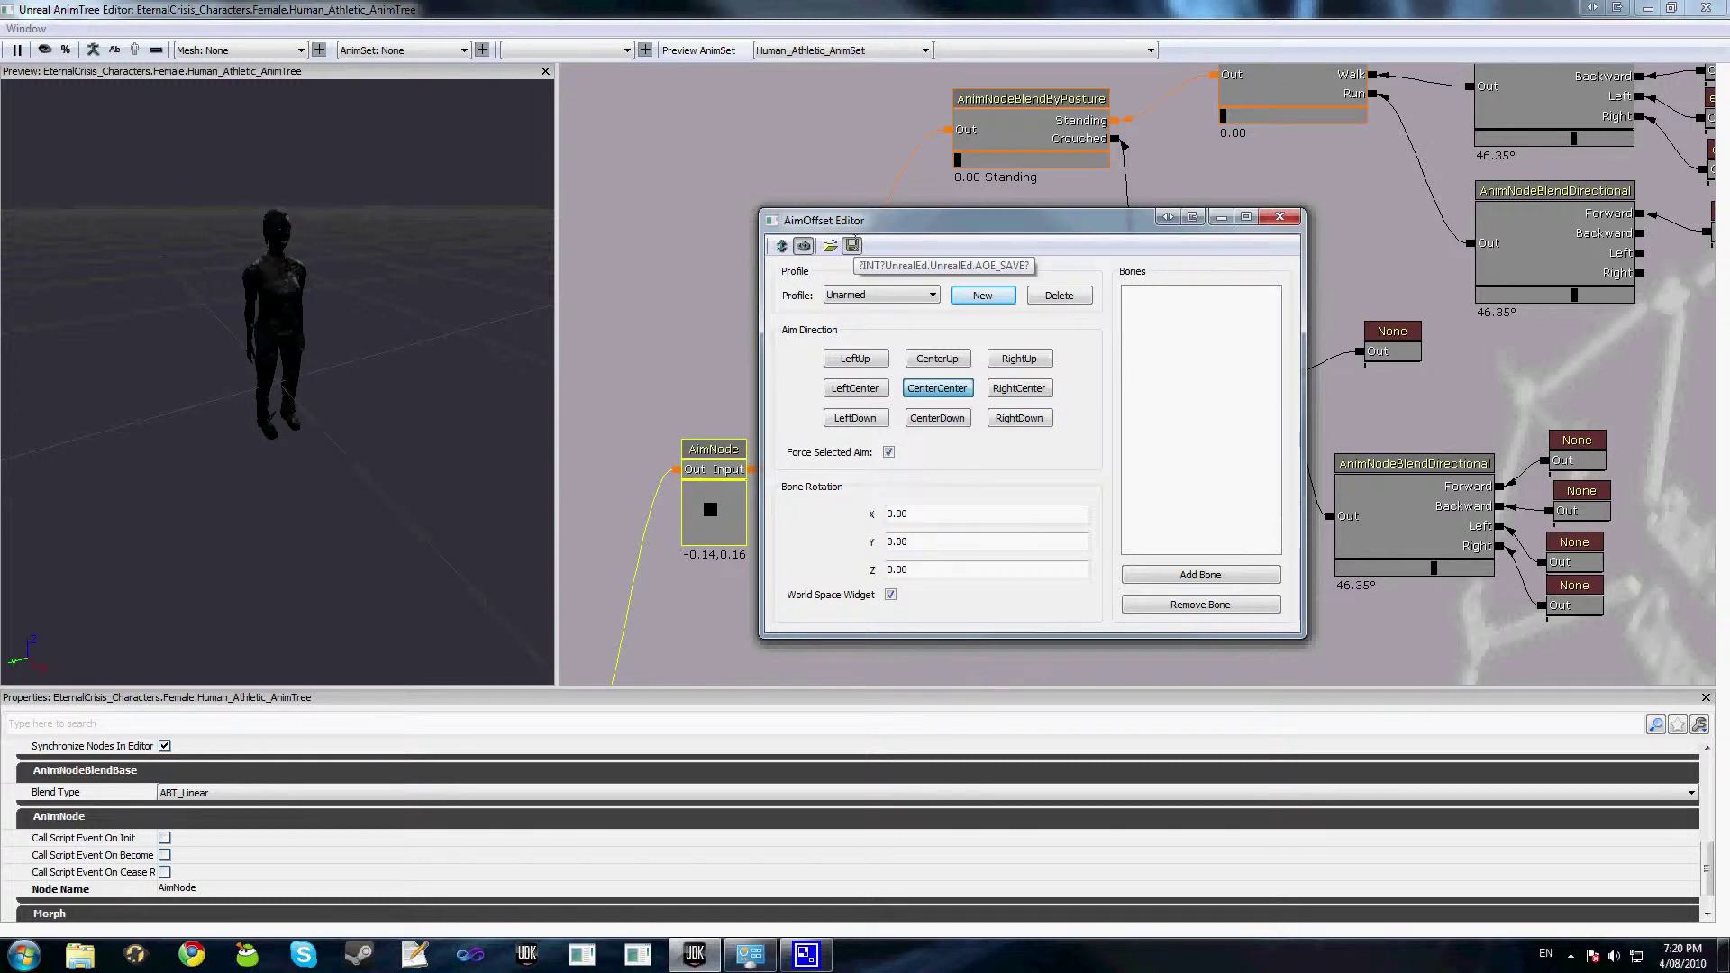
left_click(853, 244)
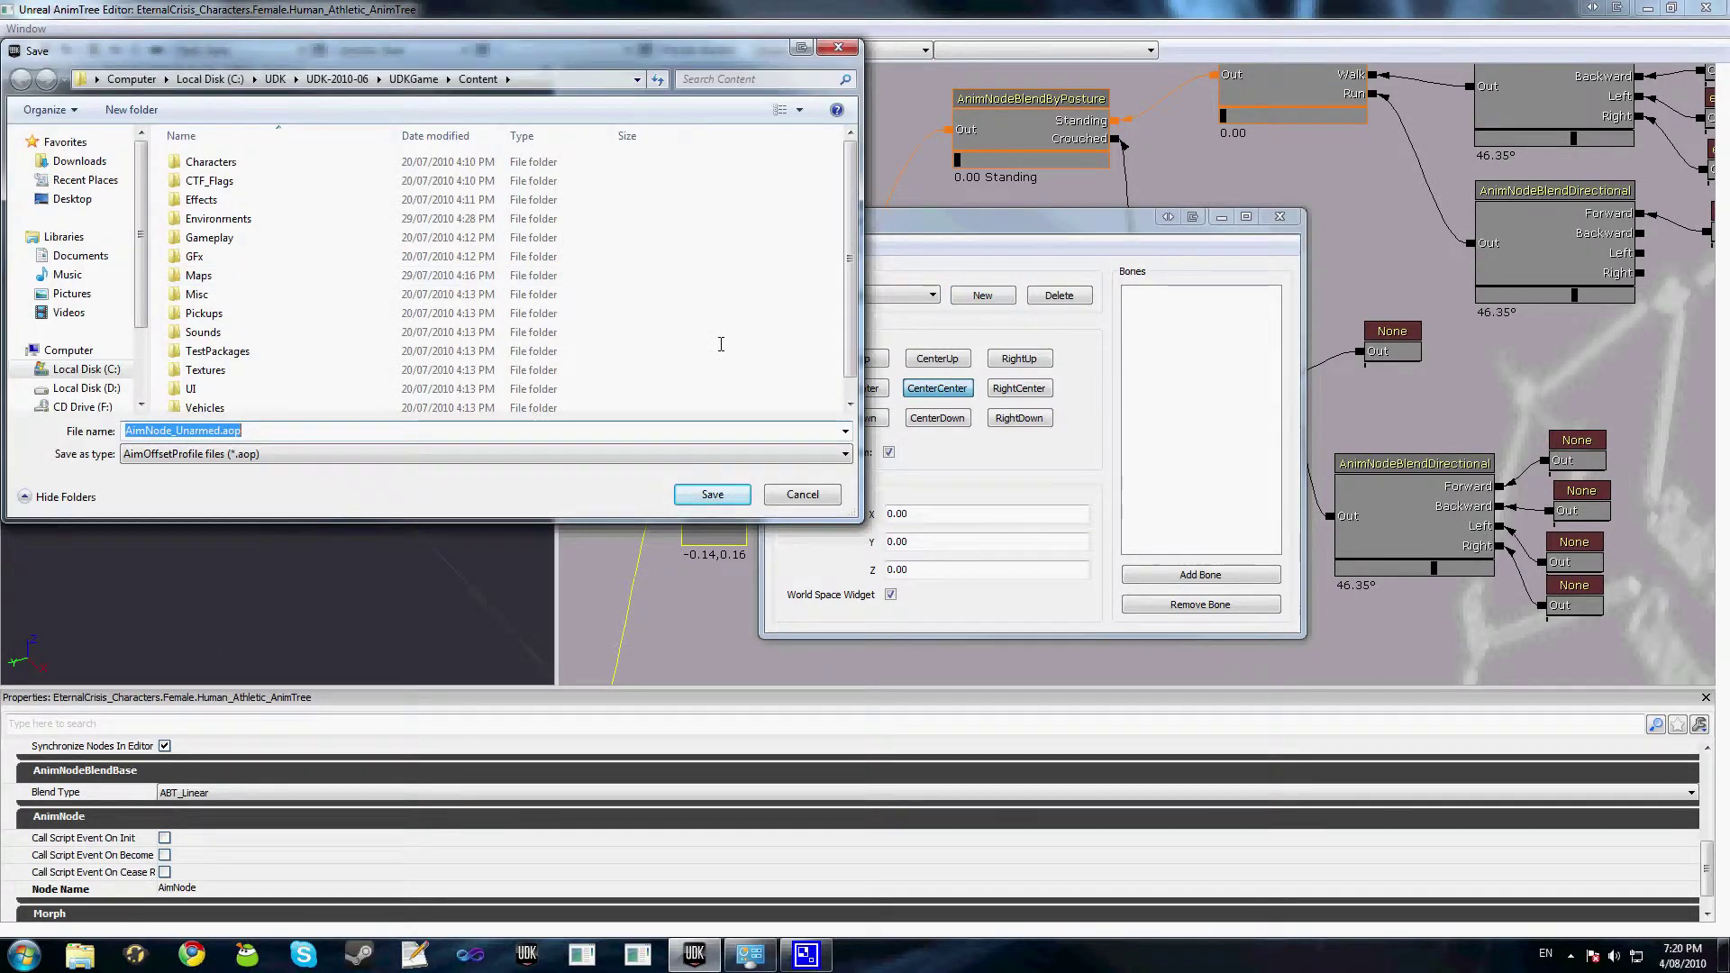
key("Return")
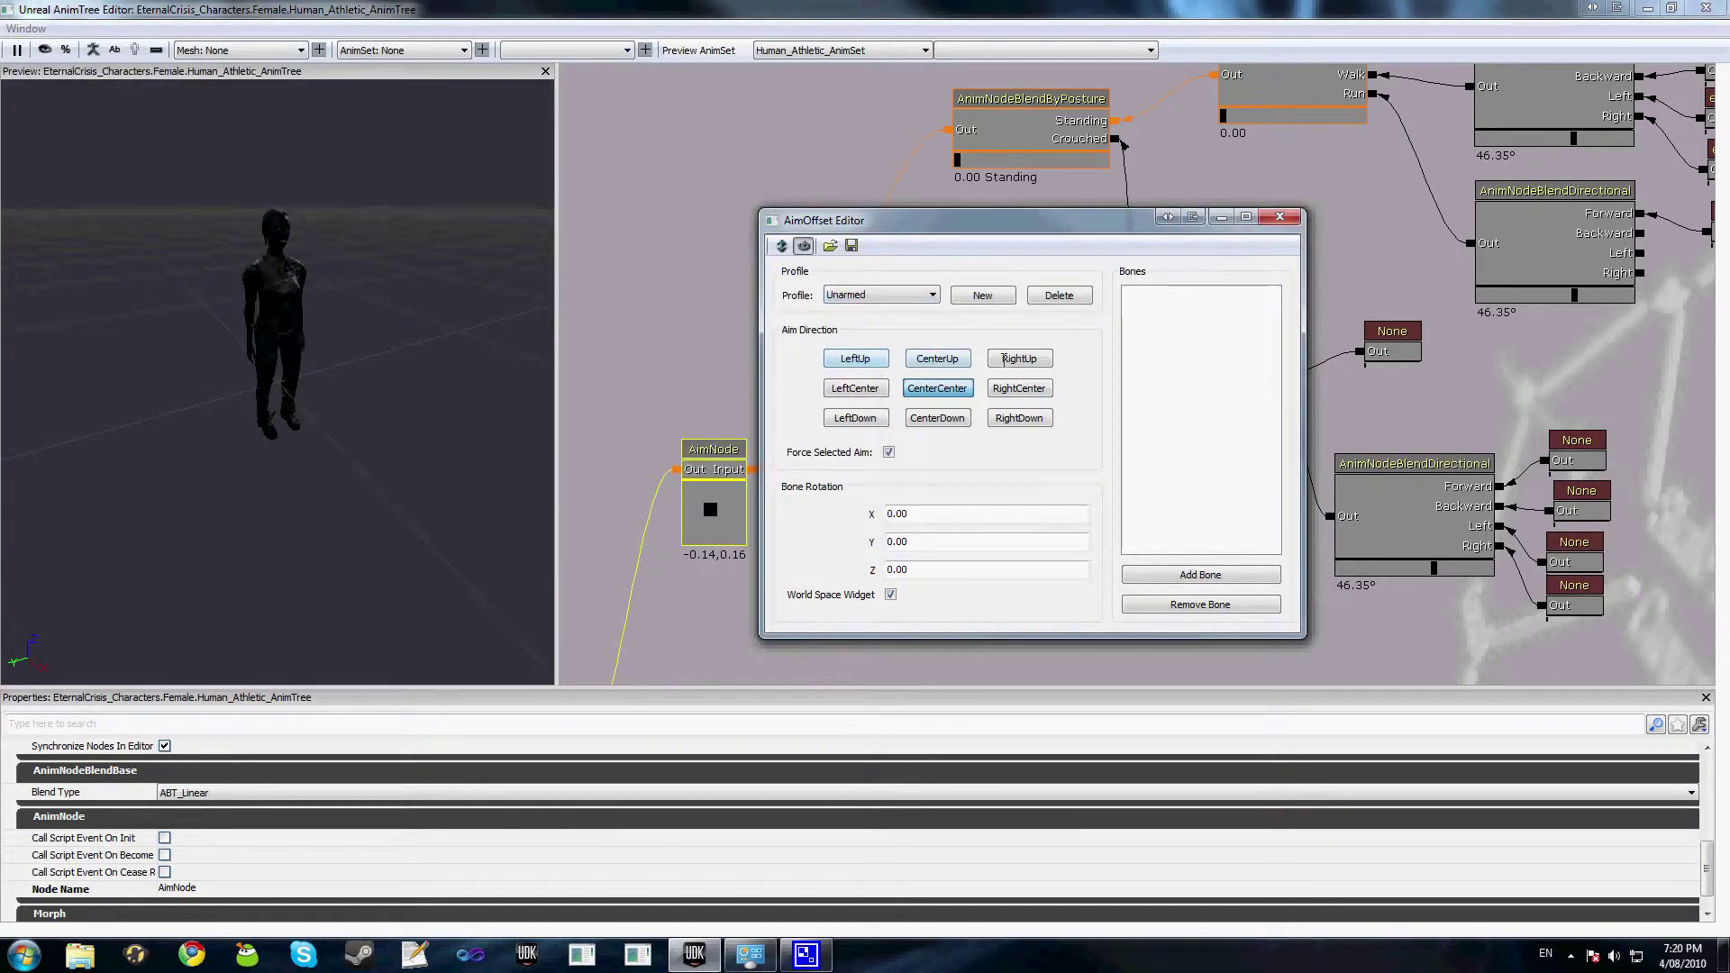
Add bones Bip01-Spine1, Spine2 and Spine3 to the Unarmed profile
left_click(924, 361)
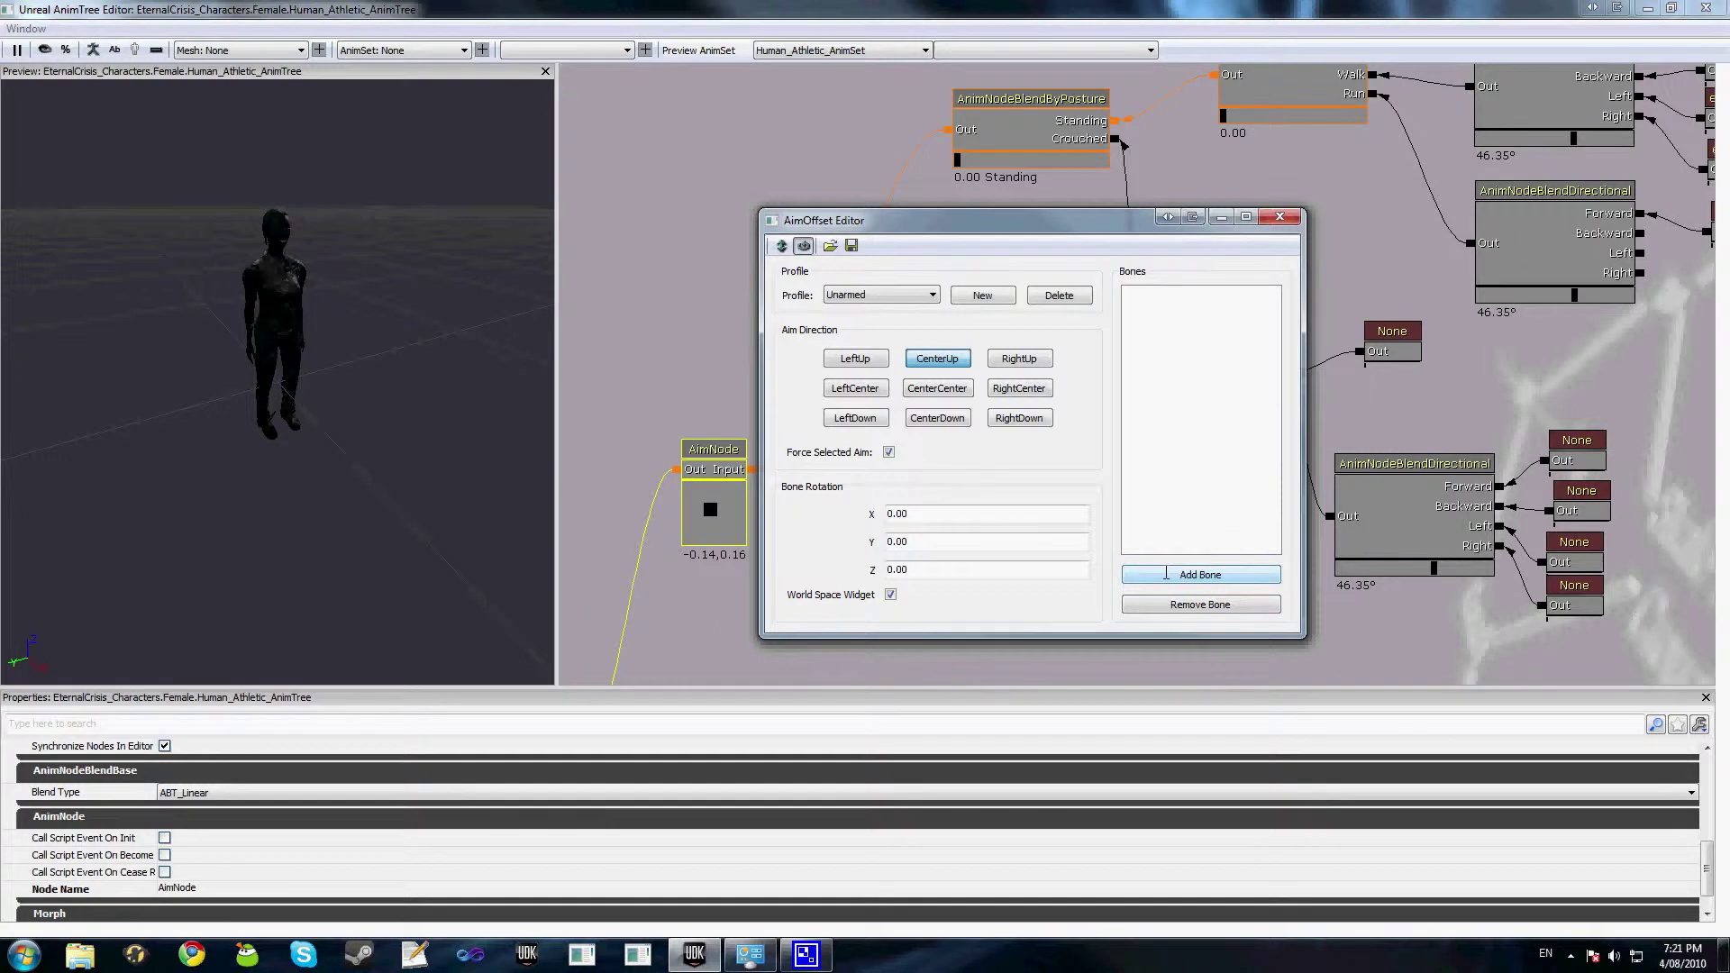
left_click(1166, 573)
left_click(1073, 456)
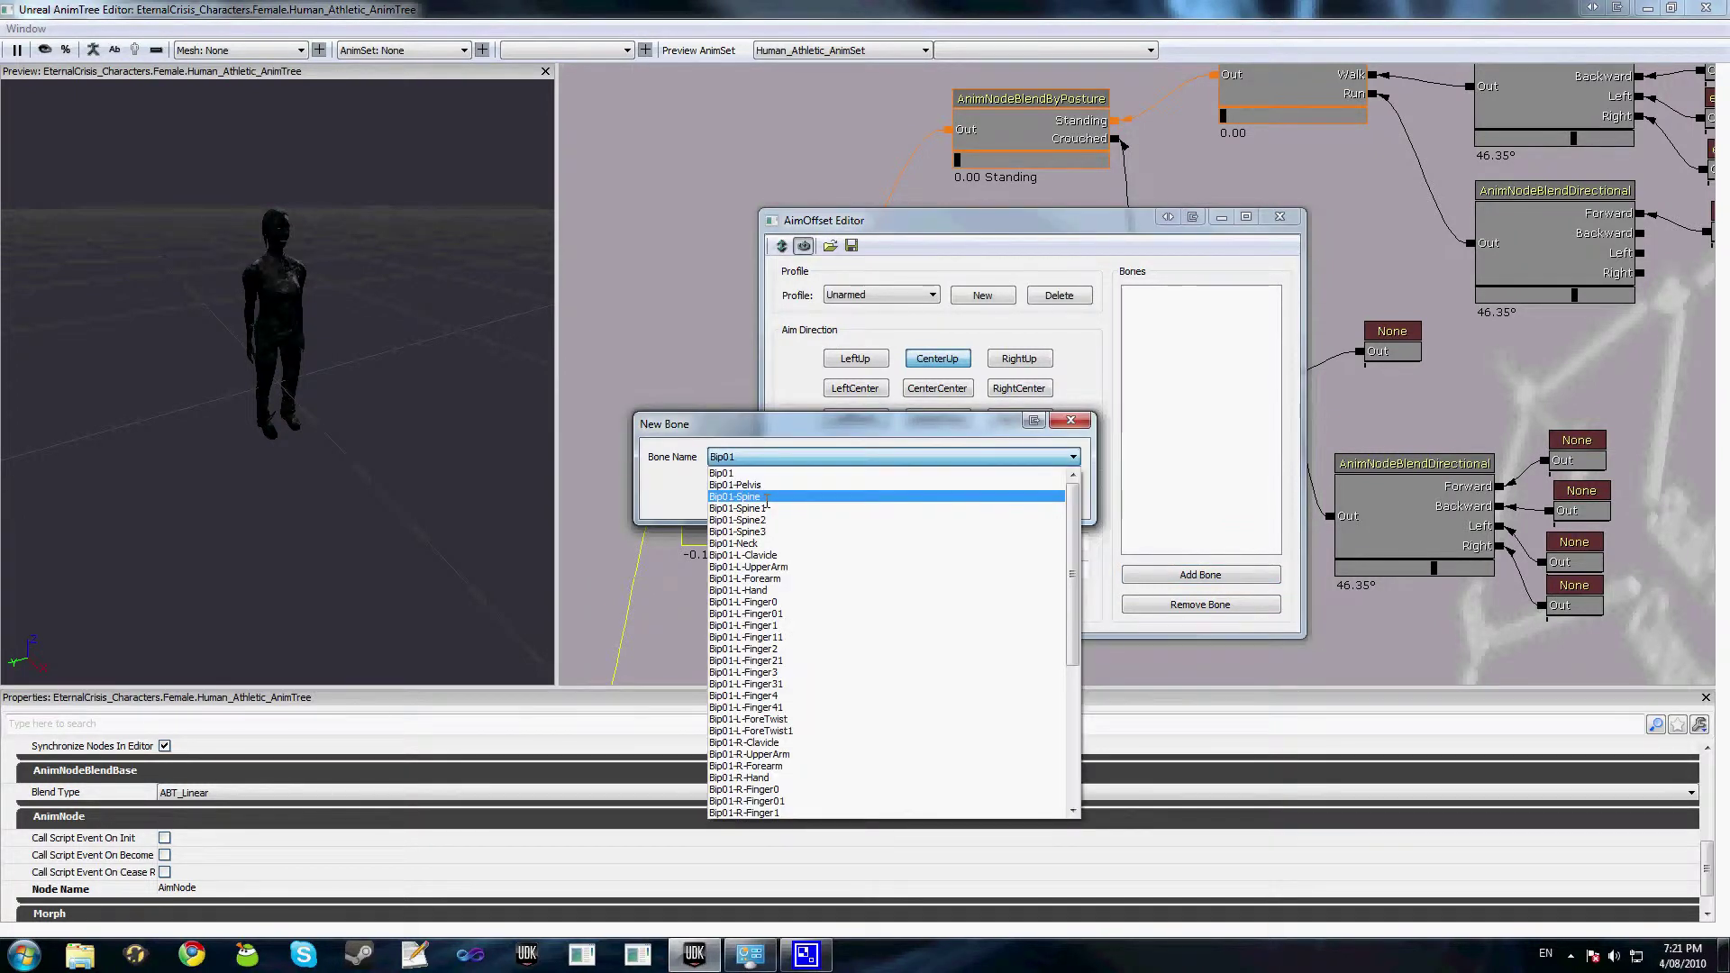
left_click(748, 507)
left_click(970, 494)
key("Return")
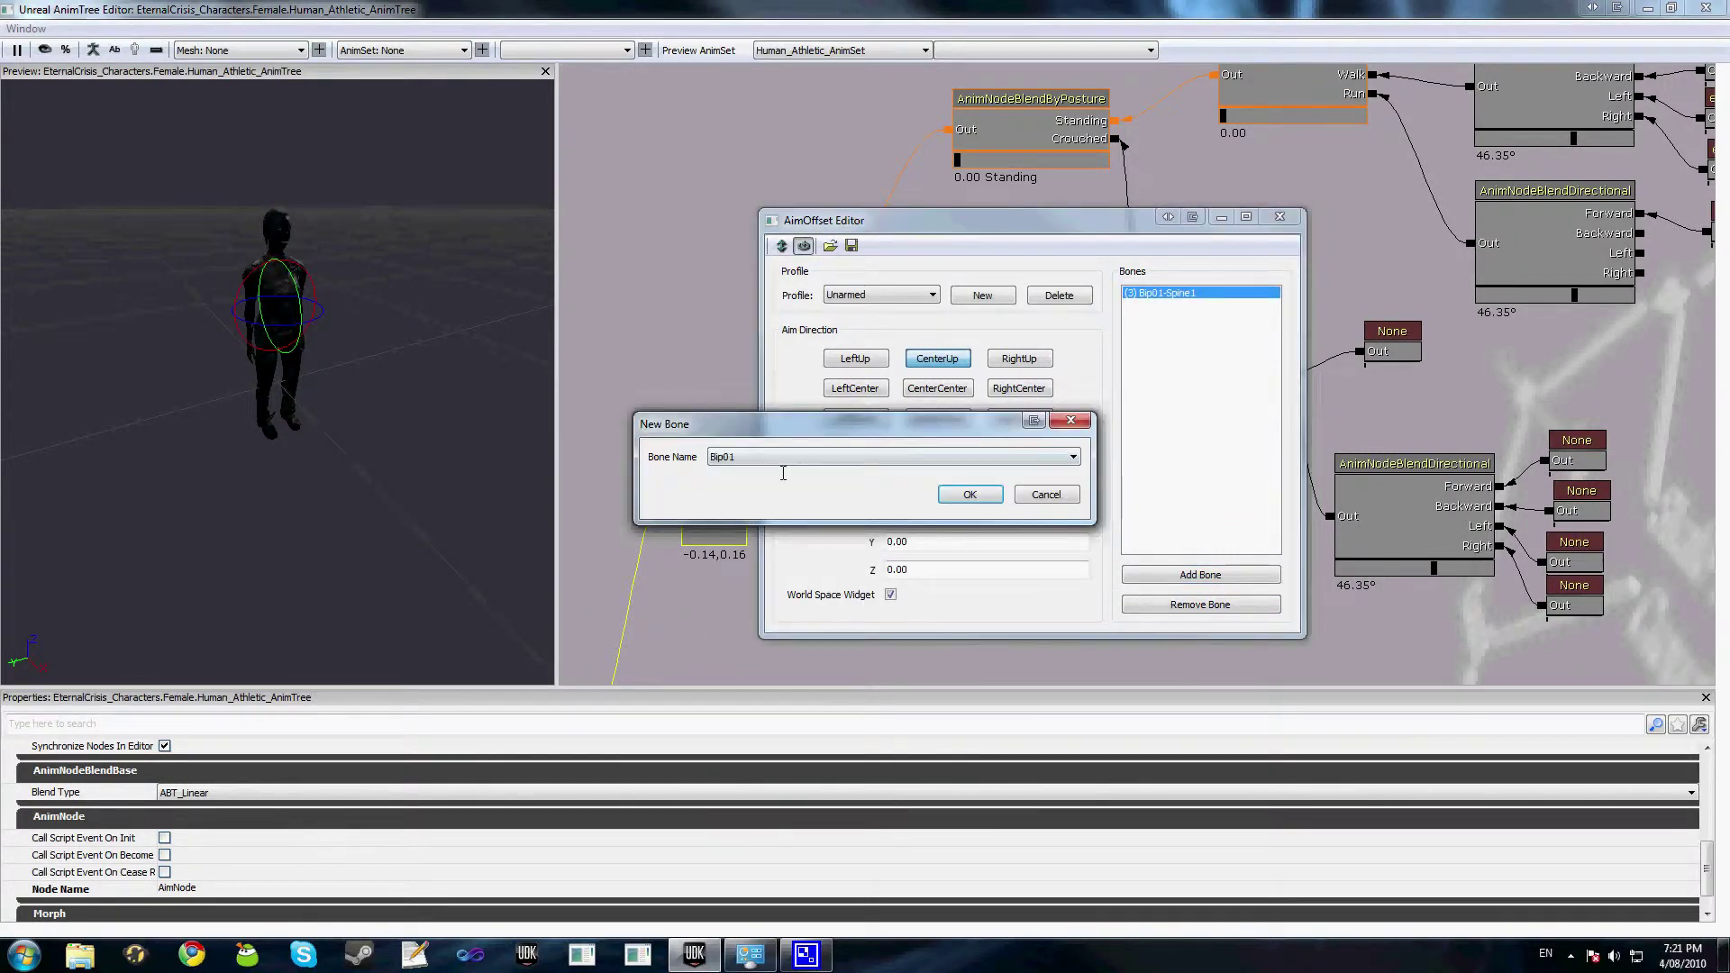
scroll(784, 464, "down", 4)
key("Return")
key("Return")
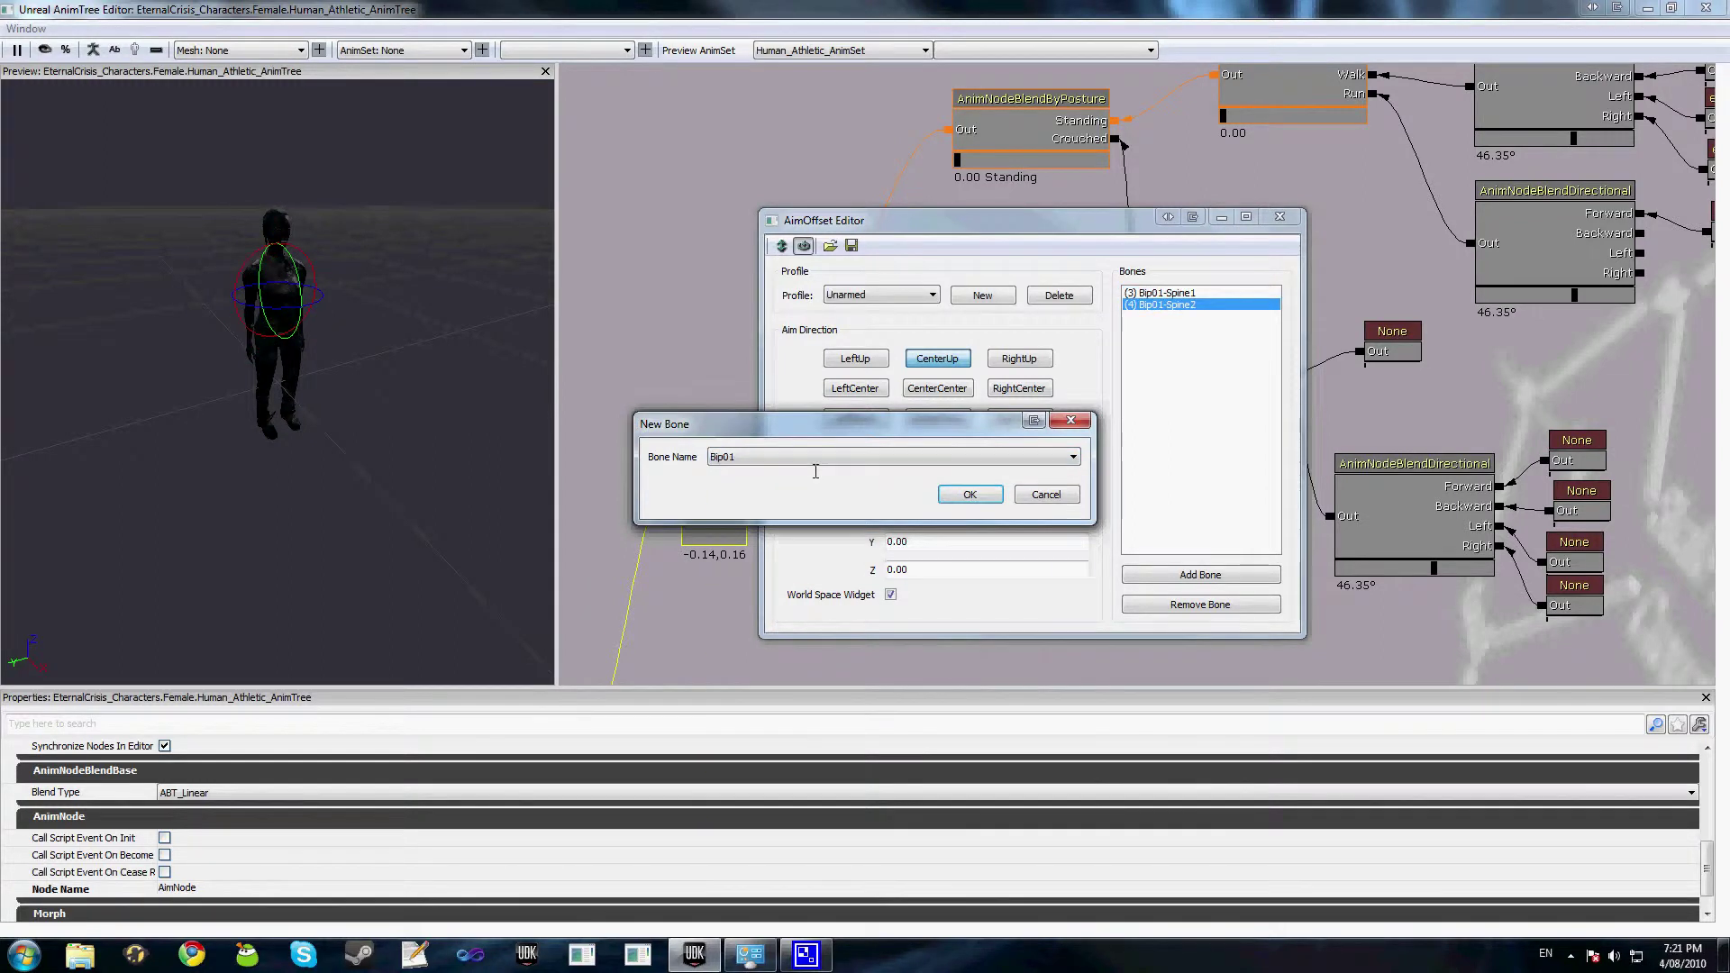
scroll(816, 472, "down", 5)
key("Return")
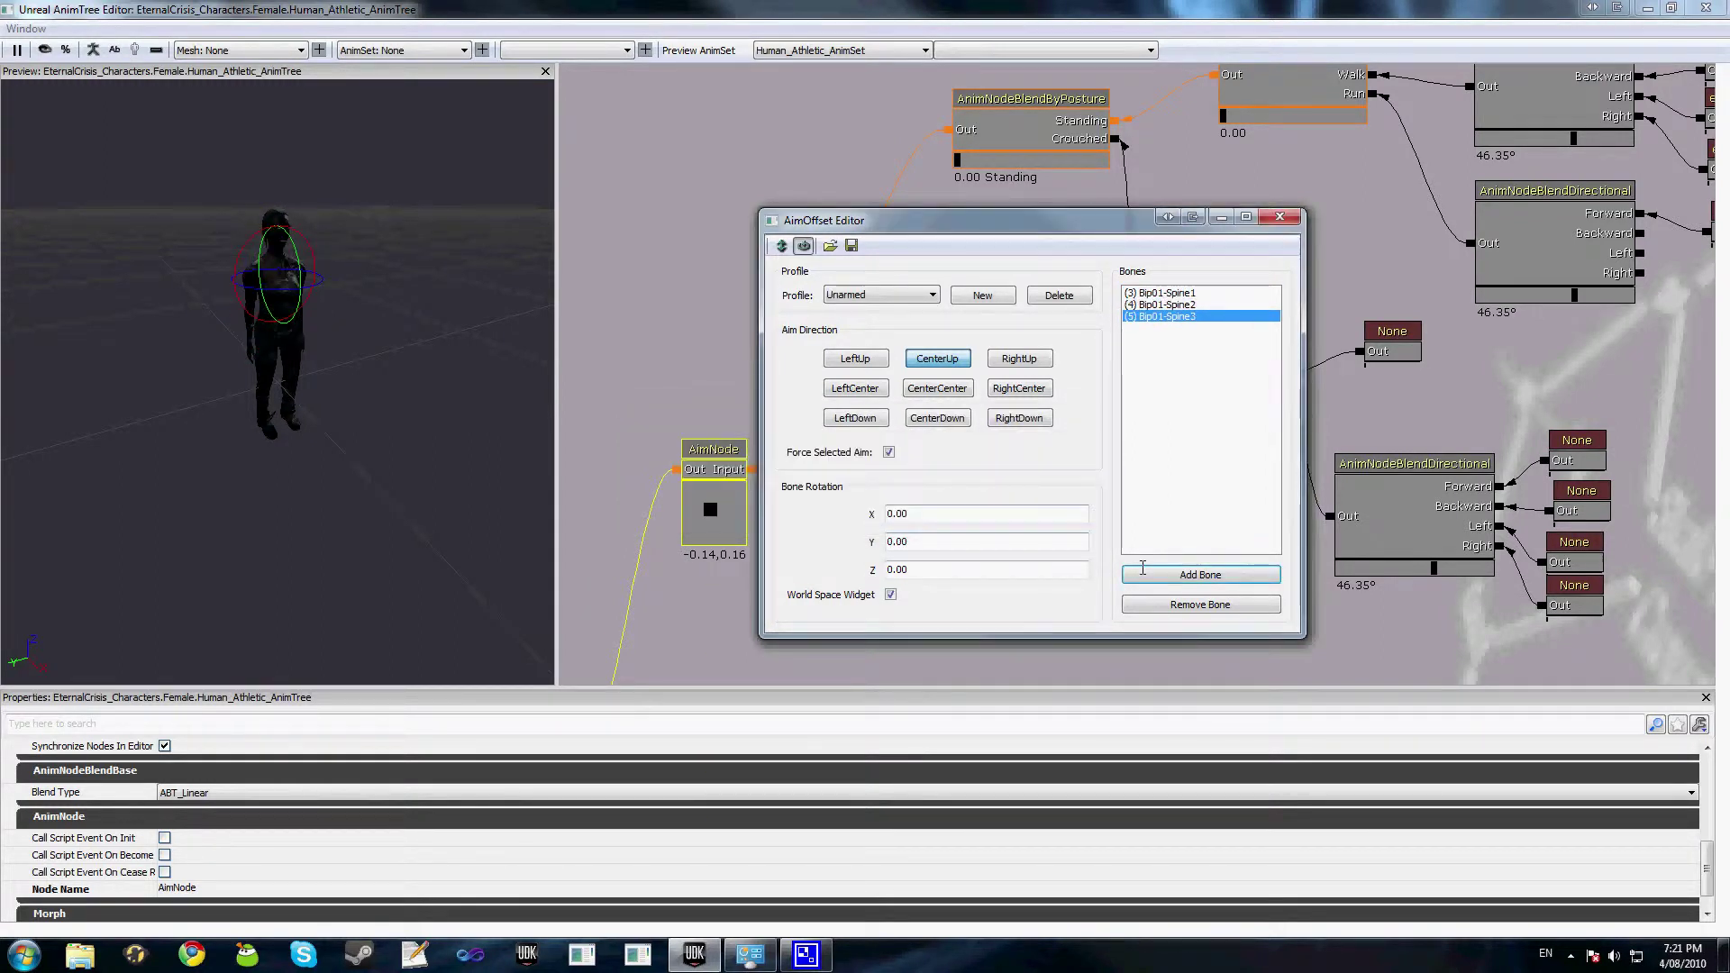
Add bones Bip01-L-Clavicle and Bip01-R-Clavicle to the profile
left_click(1142, 568)
left_click(901, 457)
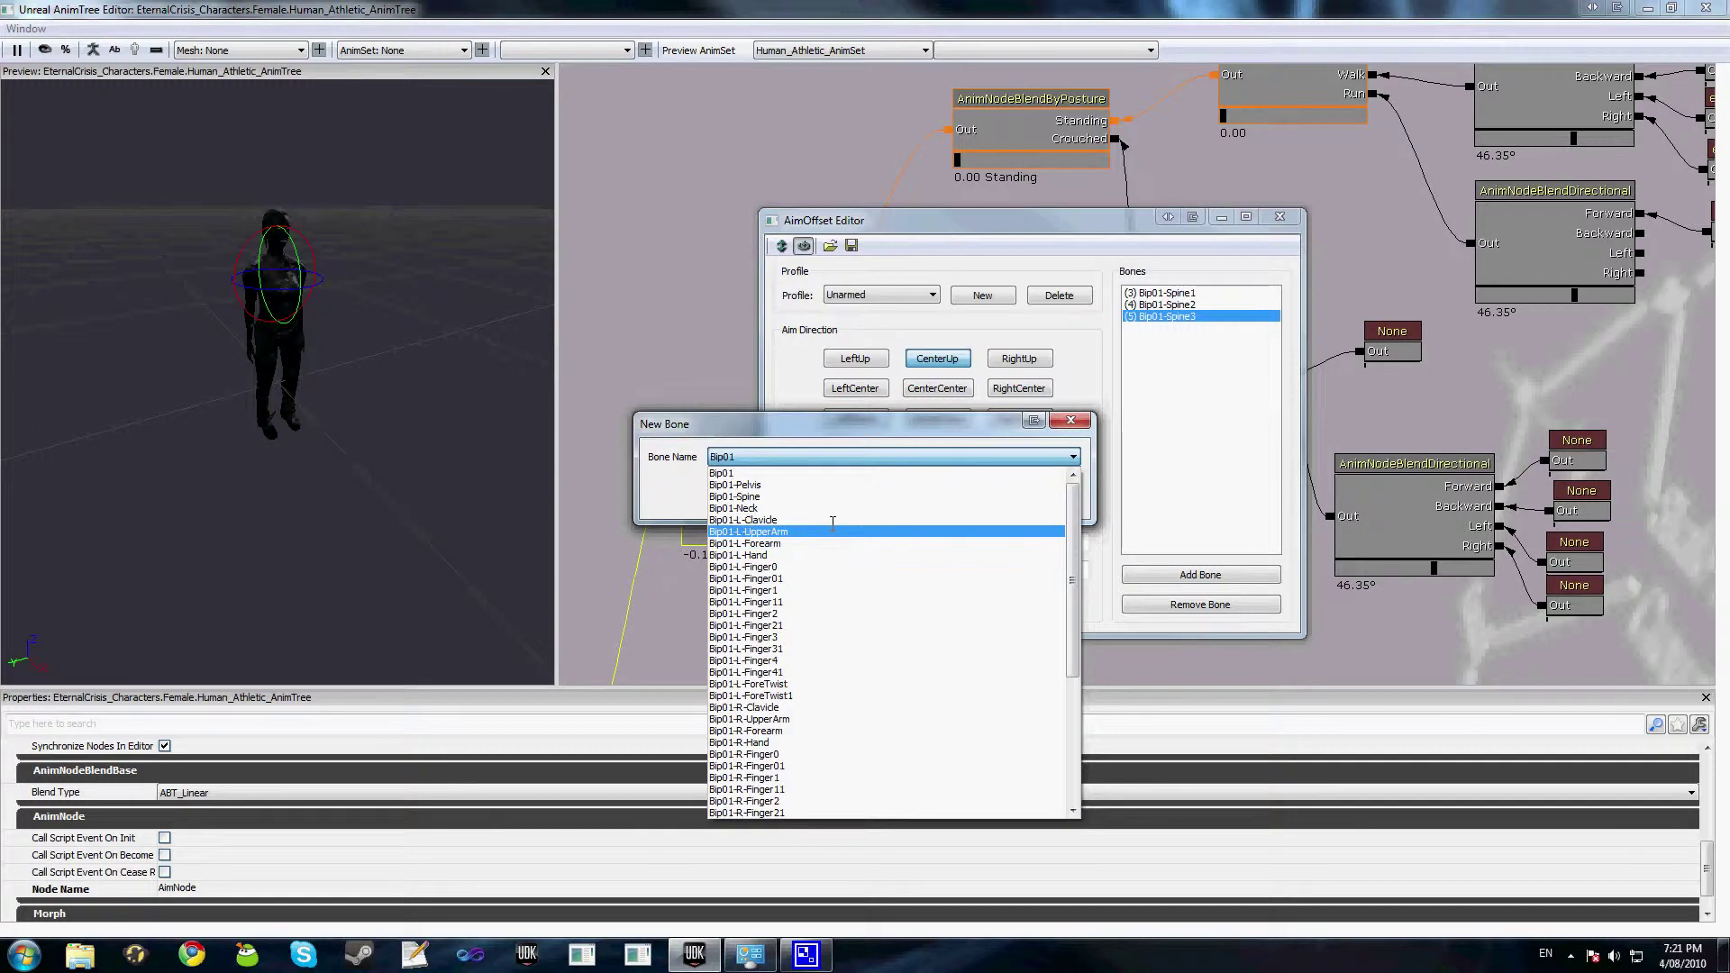
left_click(832, 521)
key("Return")
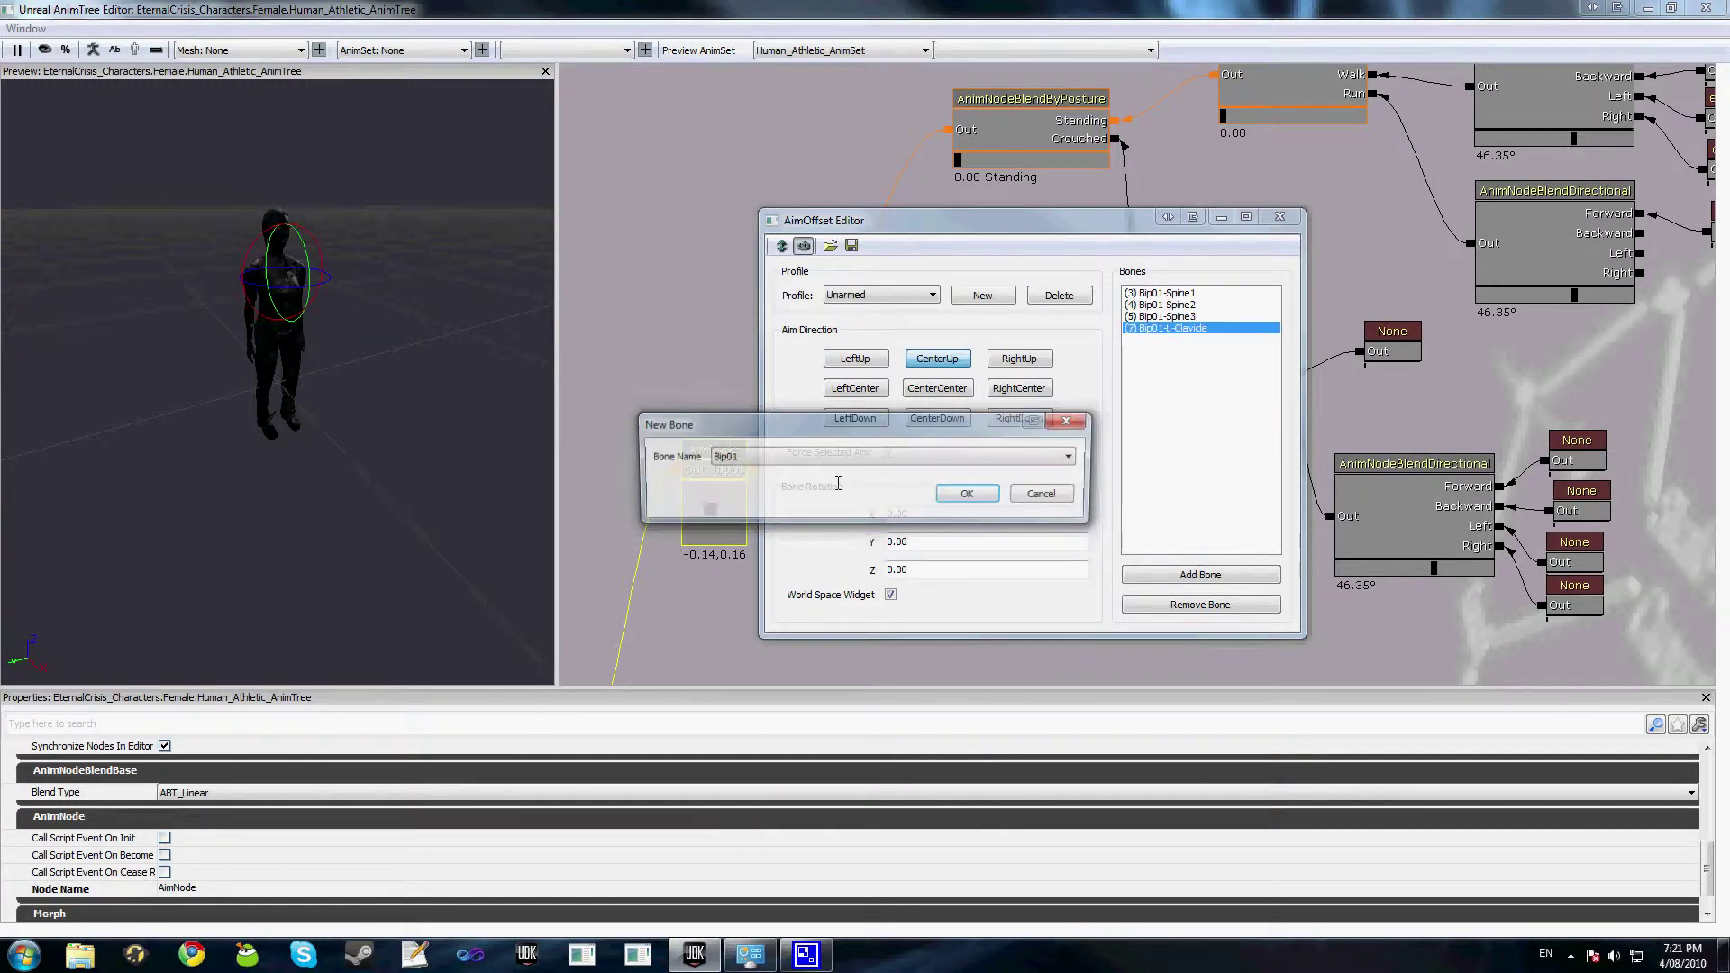
left_click(838, 457)
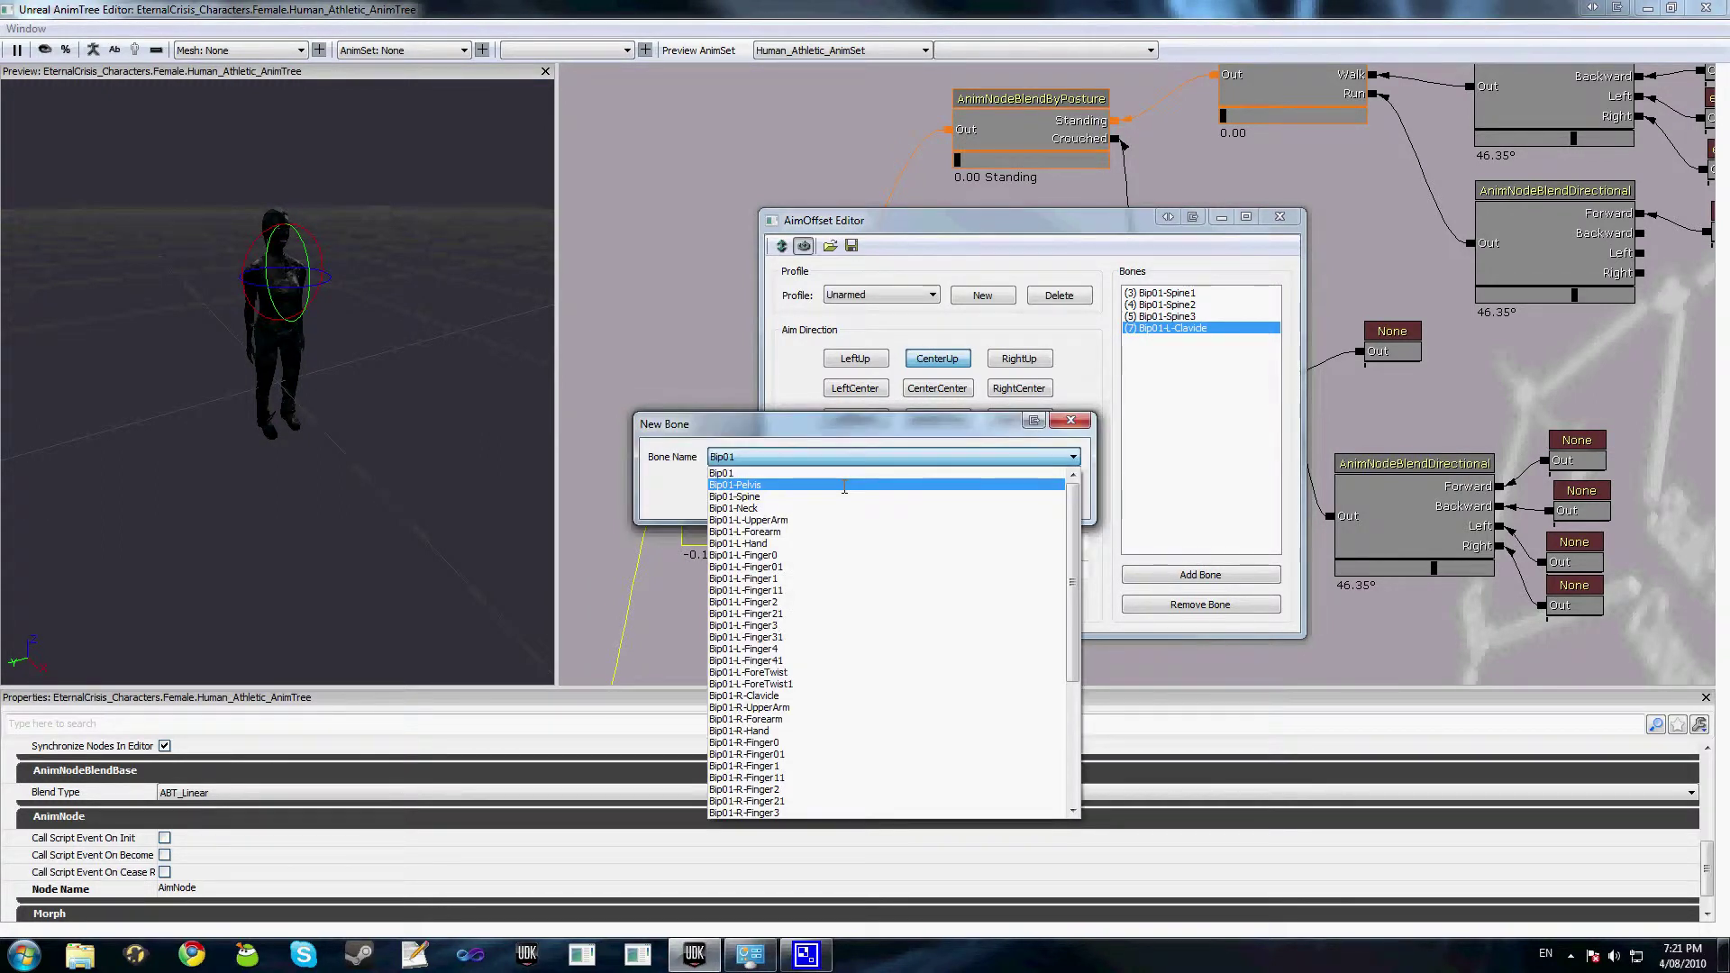
left_click(745, 696)
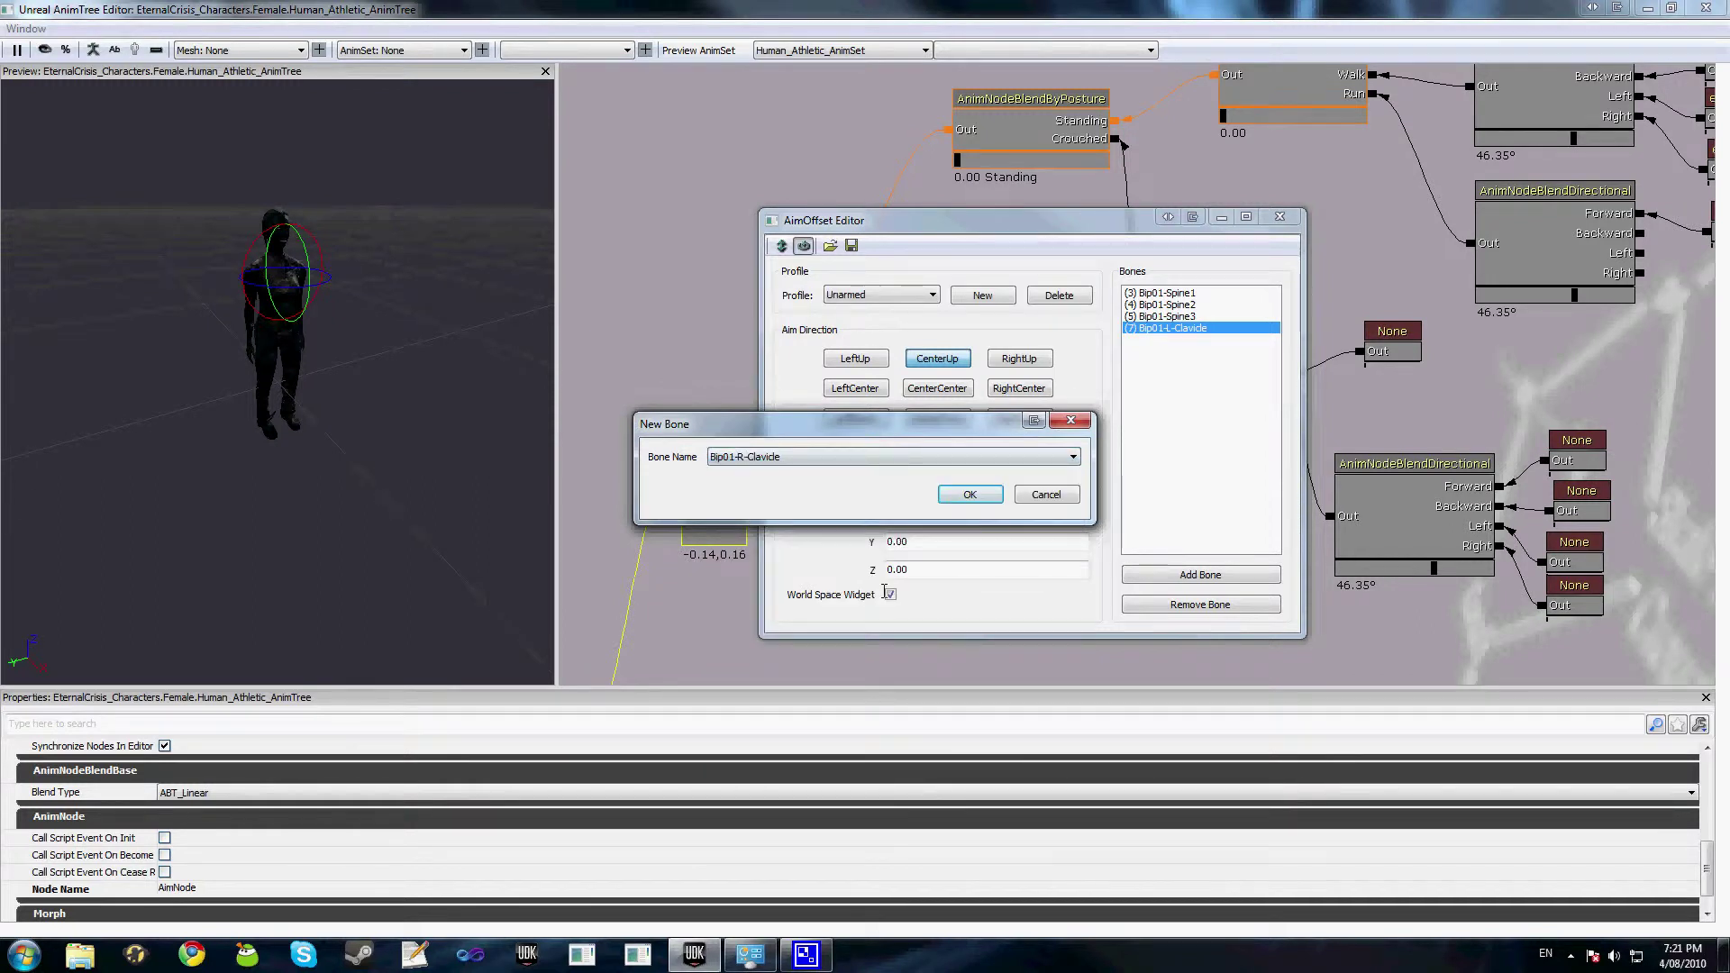
key("Return")
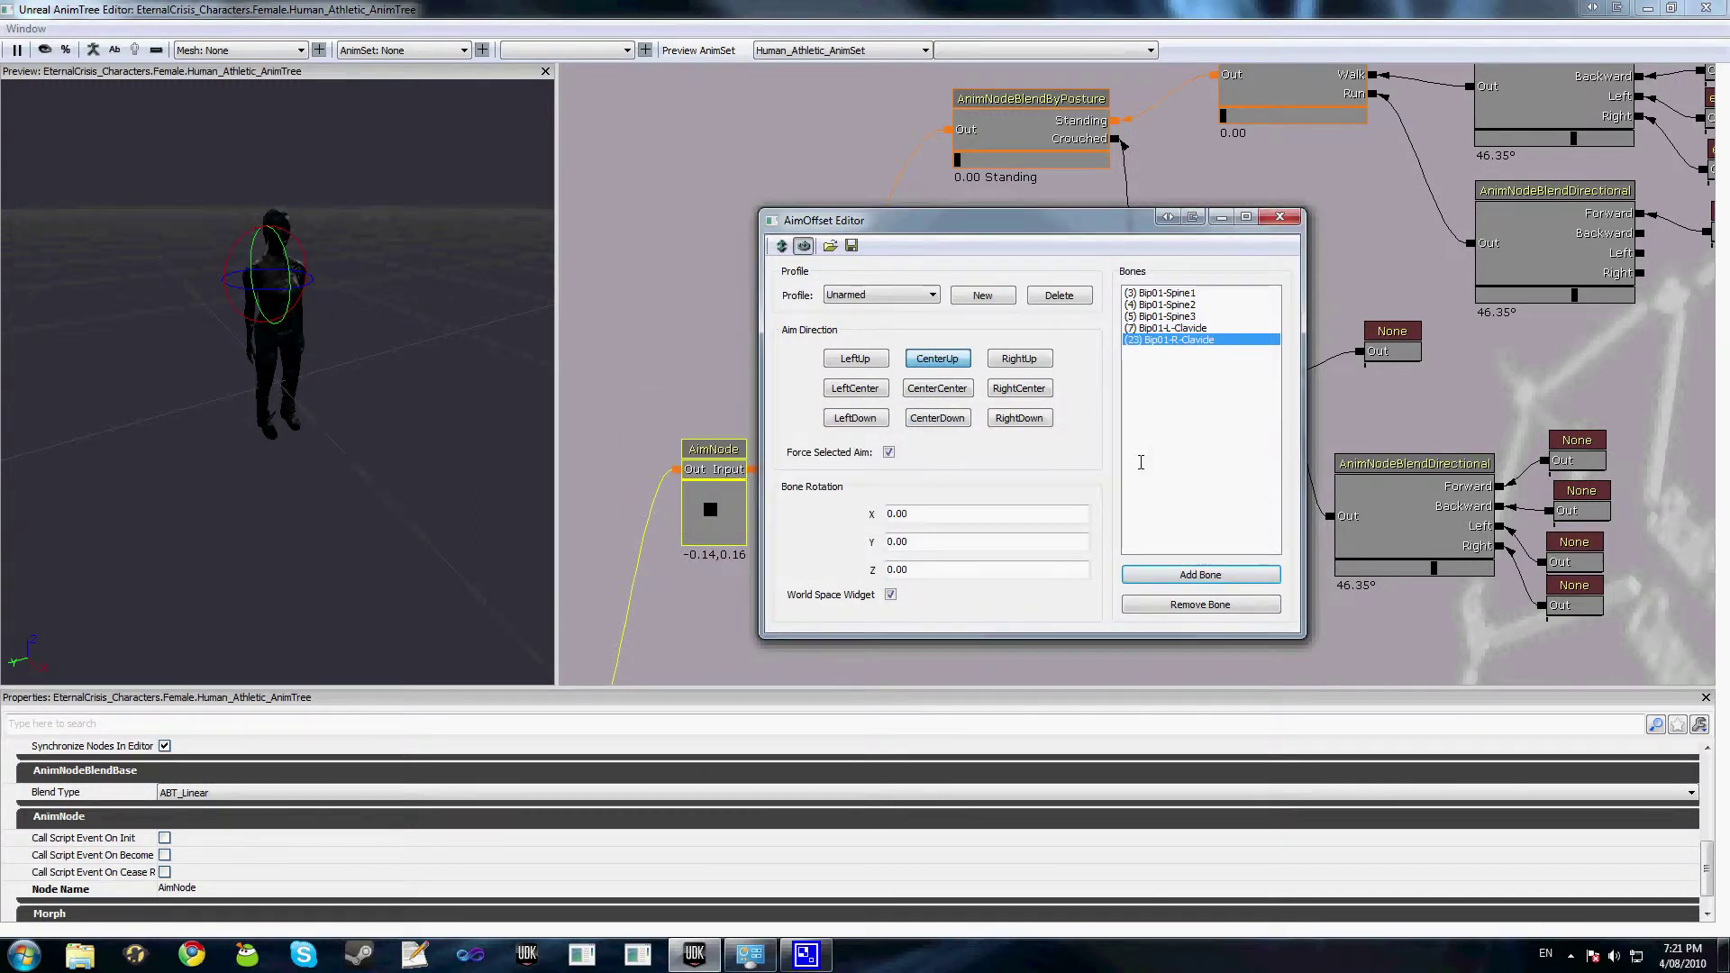
Bend Bip01-Spine2 and Bip01-Spine3 back for the CenterUp pose
left_click_drag(946, 219, 994, 227)
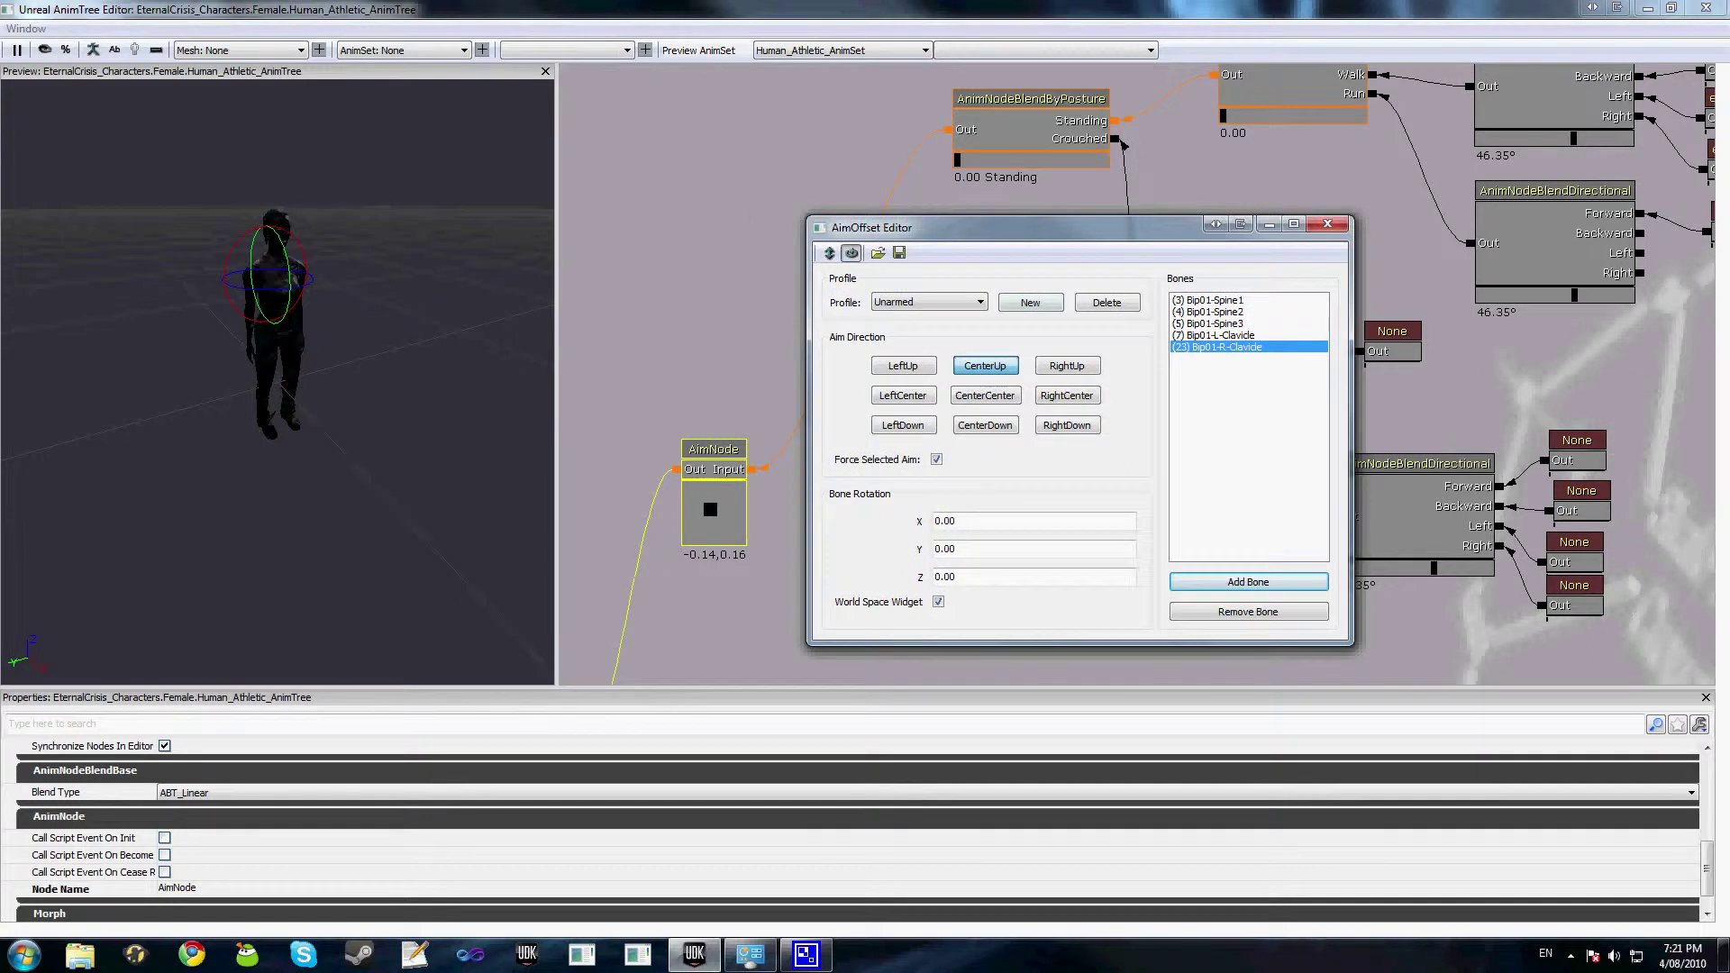
double_click(944, 522)
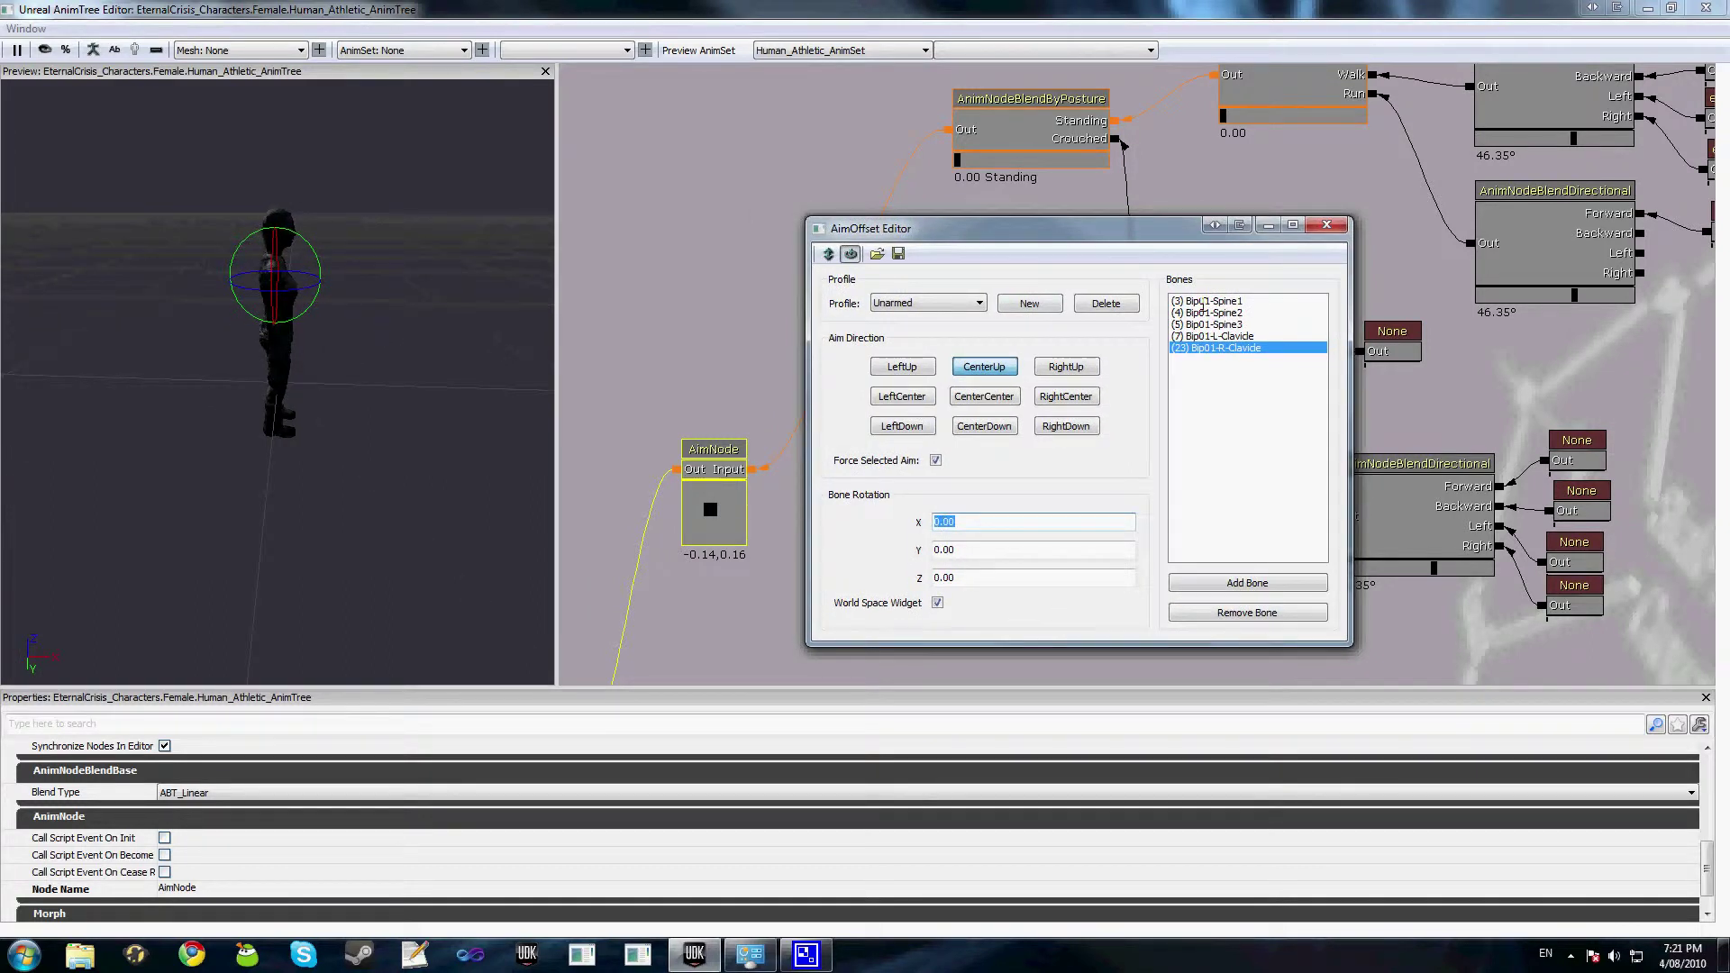
left_click(1204, 313)
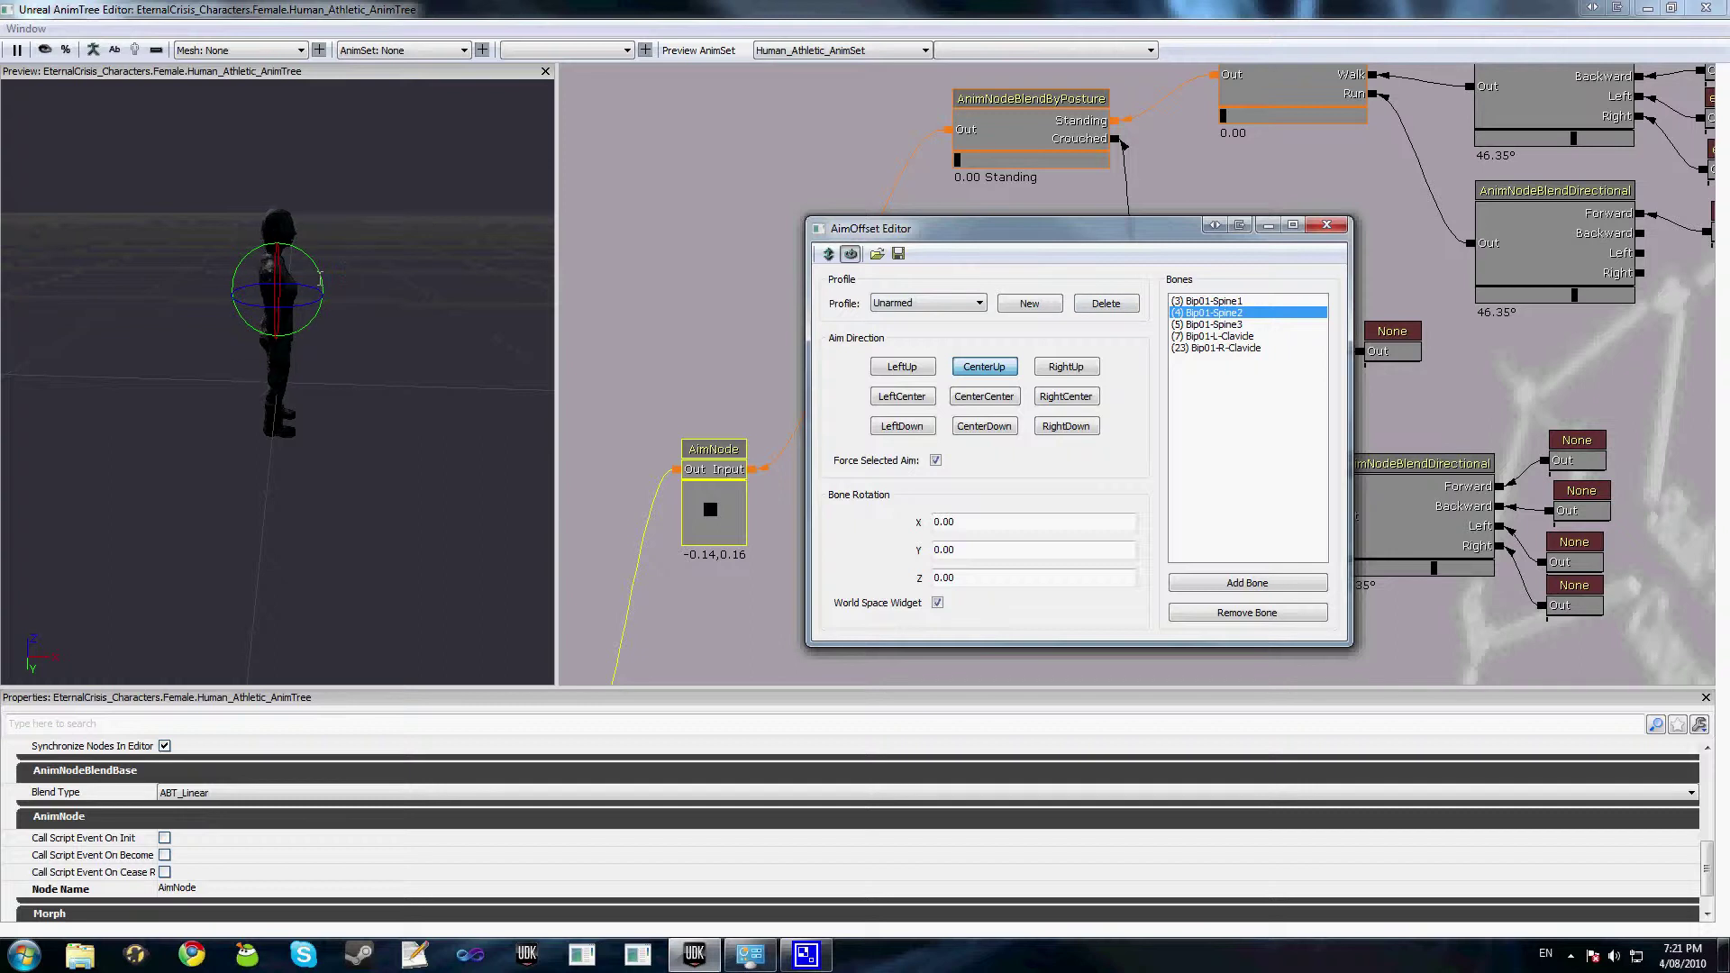
mouse_move(320, 279)
left_mouse_down()
mouse_move(296, 249)
mouse_move(304, 268)
left_mouse_up()
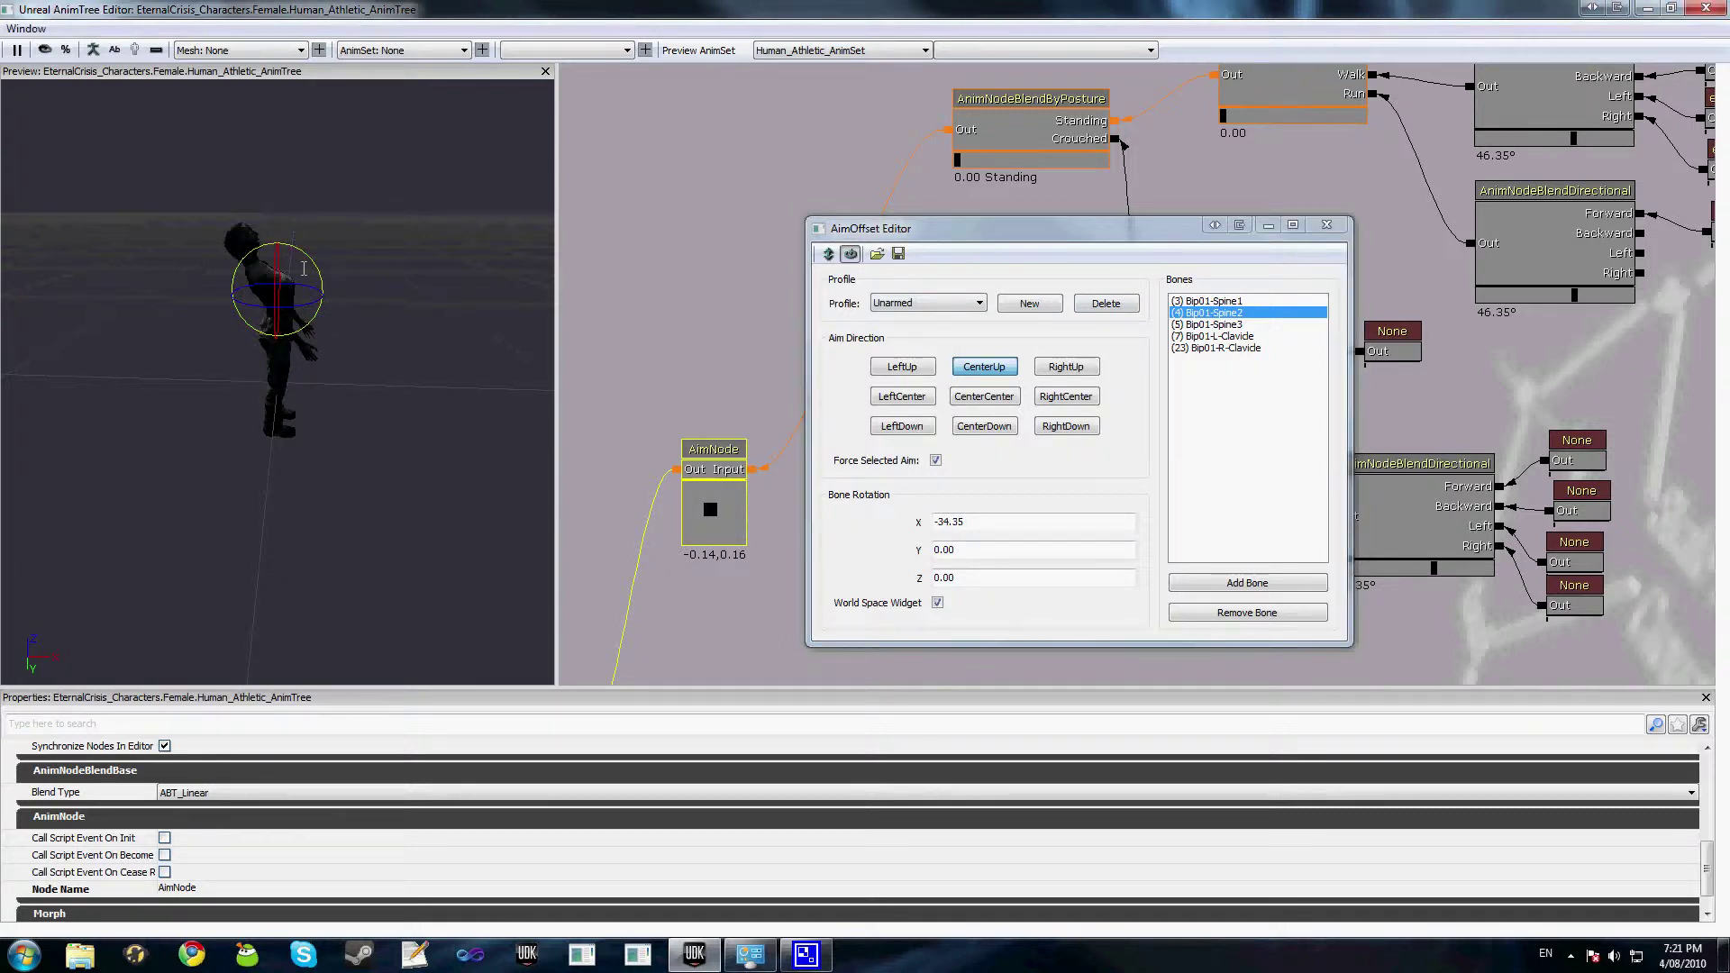
left_click(1208, 325)
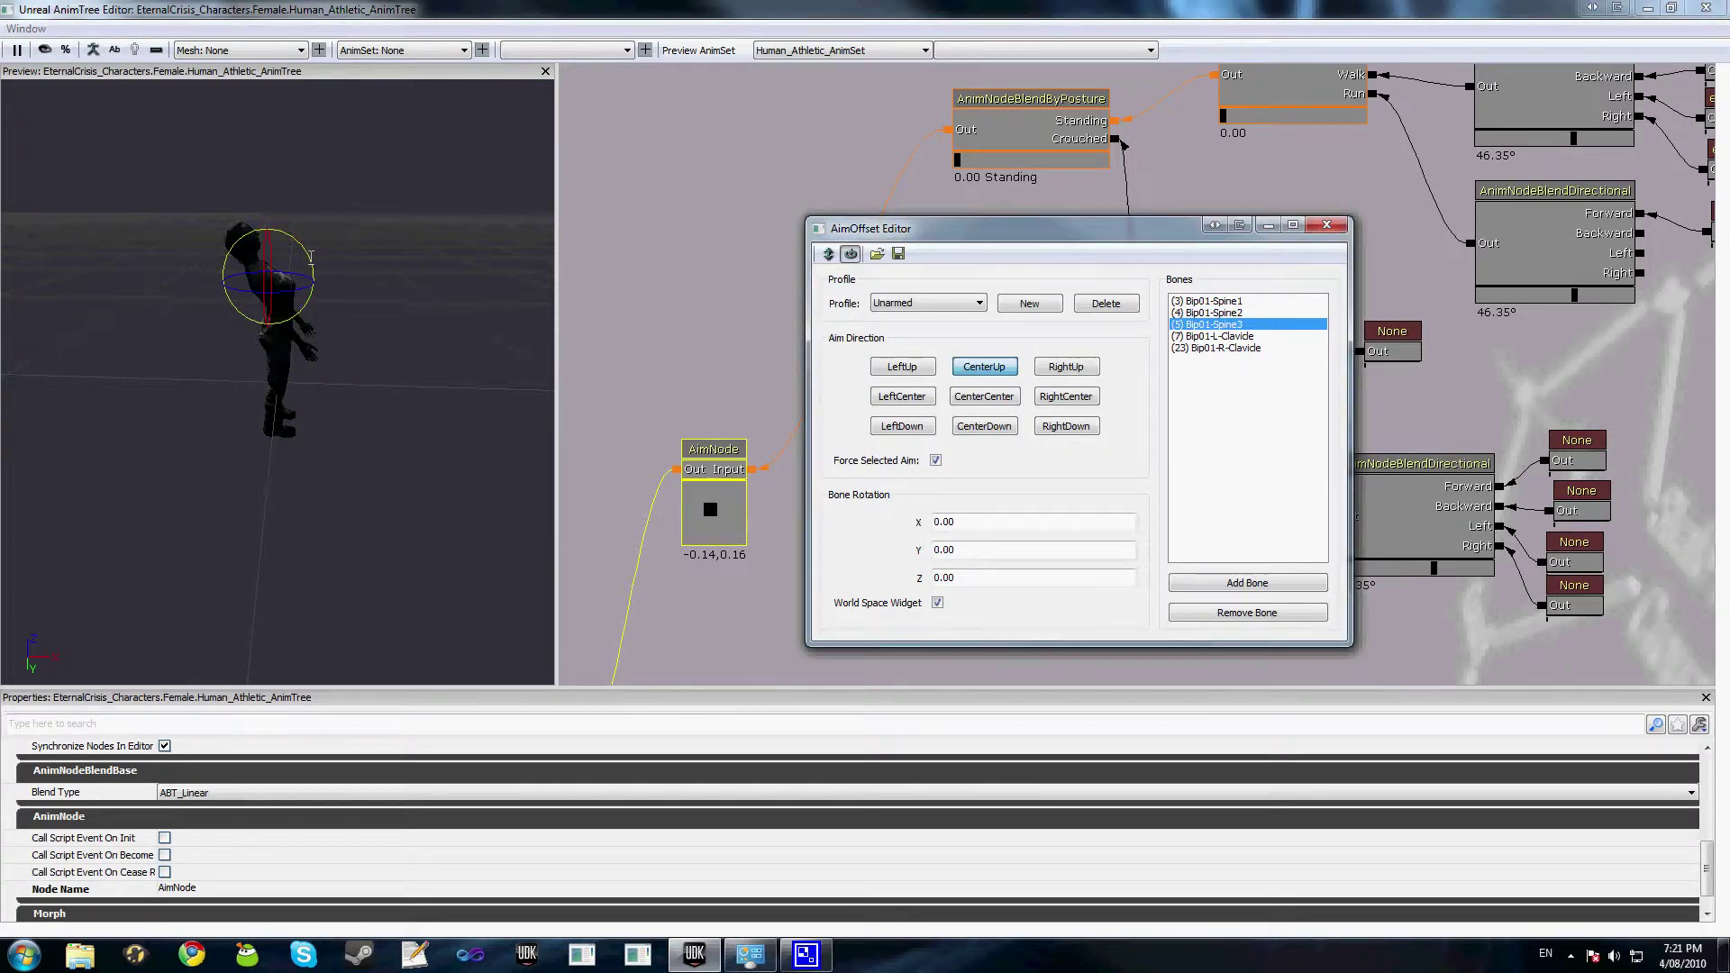
left_click_drag(310, 256, 781, 325)
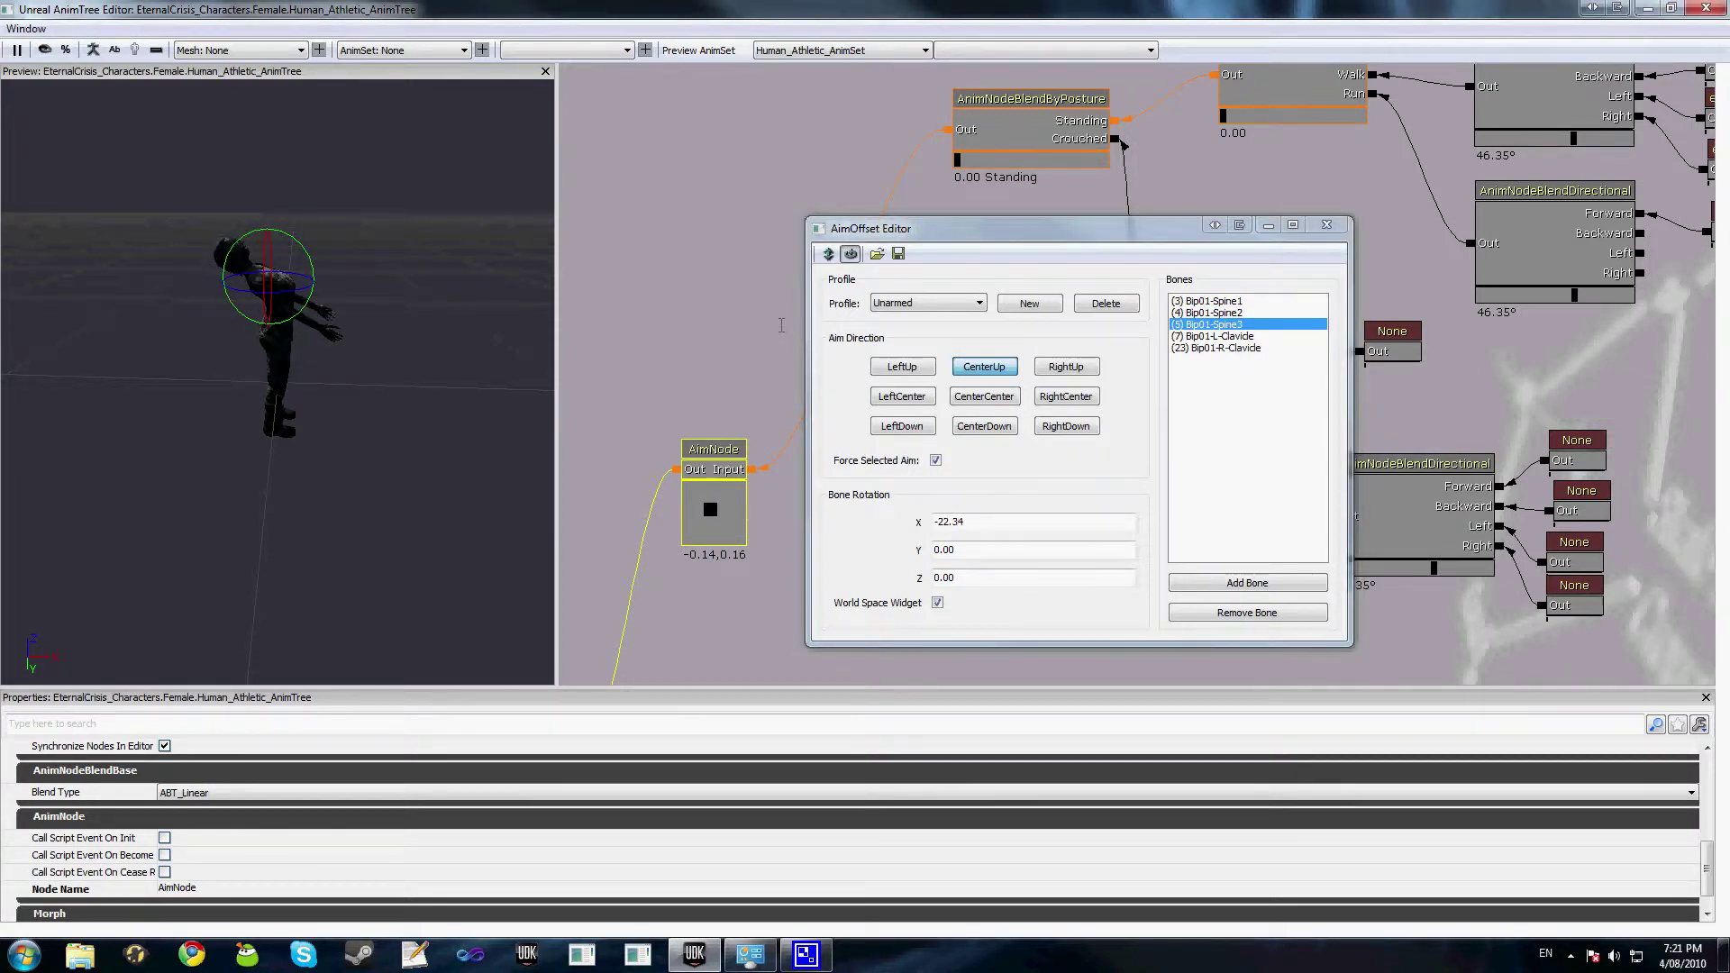
Rotate both clavicles to raise the arms and tilt Bip01-Spine1 to X -13.54
left_click(1212, 336)
left_click_drag(311, 263, 1115, 390)
left_click(1216, 347)
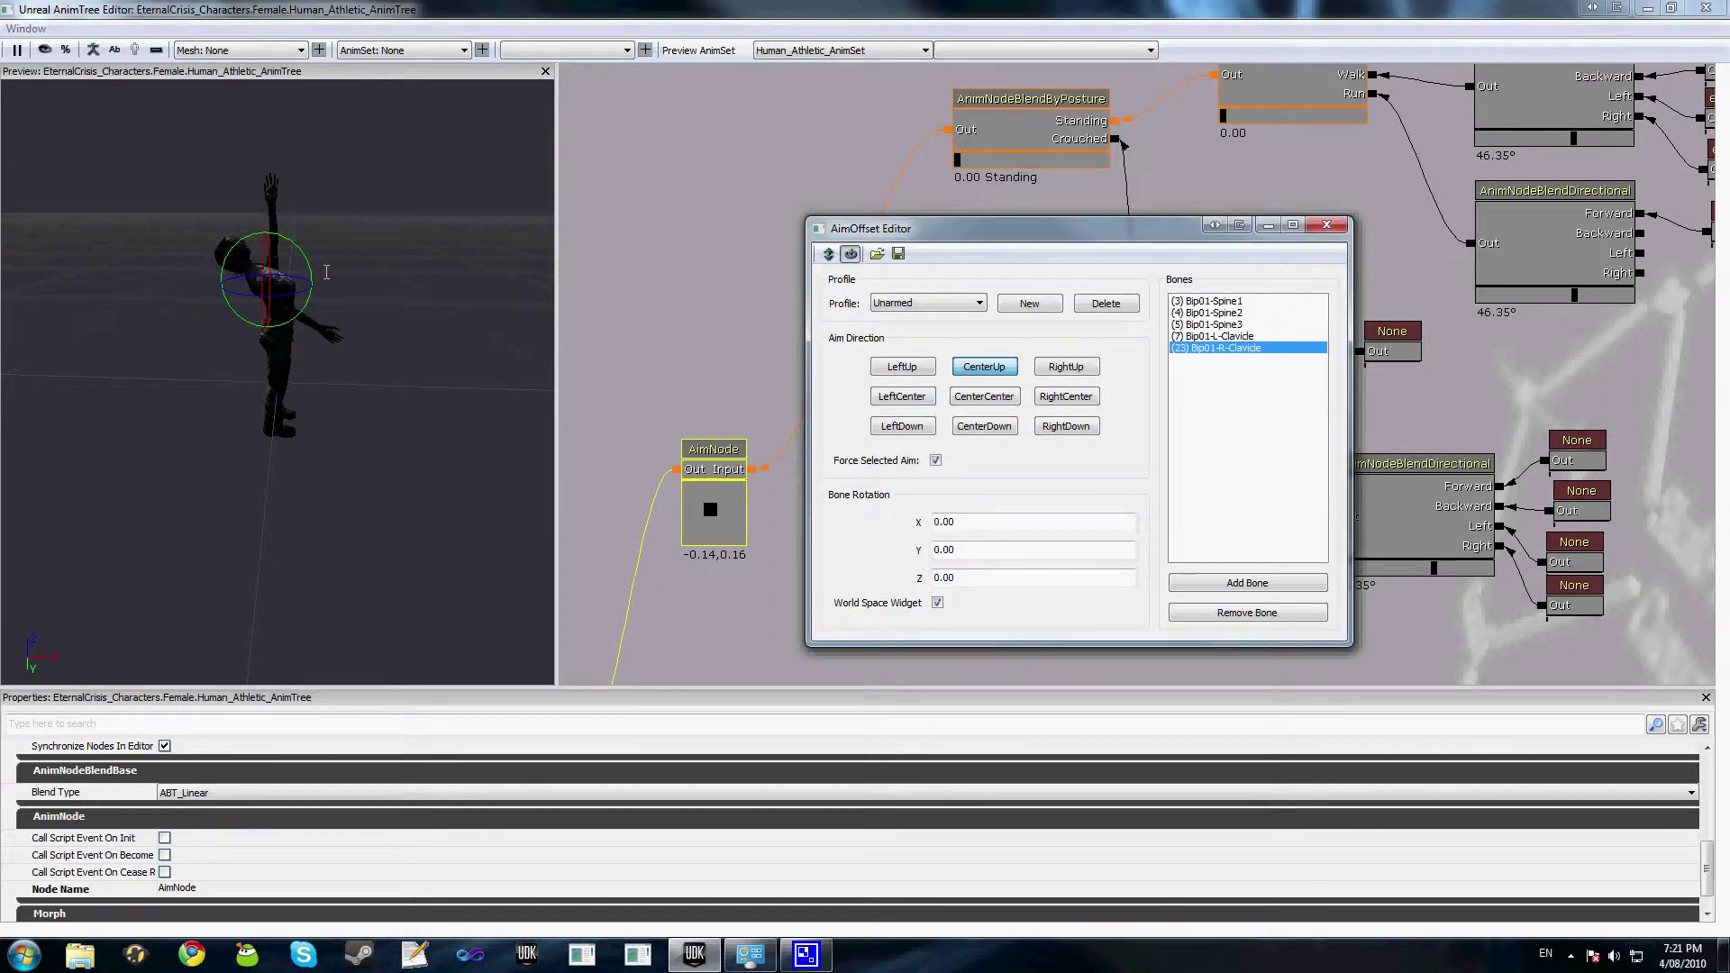
left_click_drag(310, 270, 1160, 310)
left_click(1206, 301)
left_click_drag(321, 305, 314, 286)
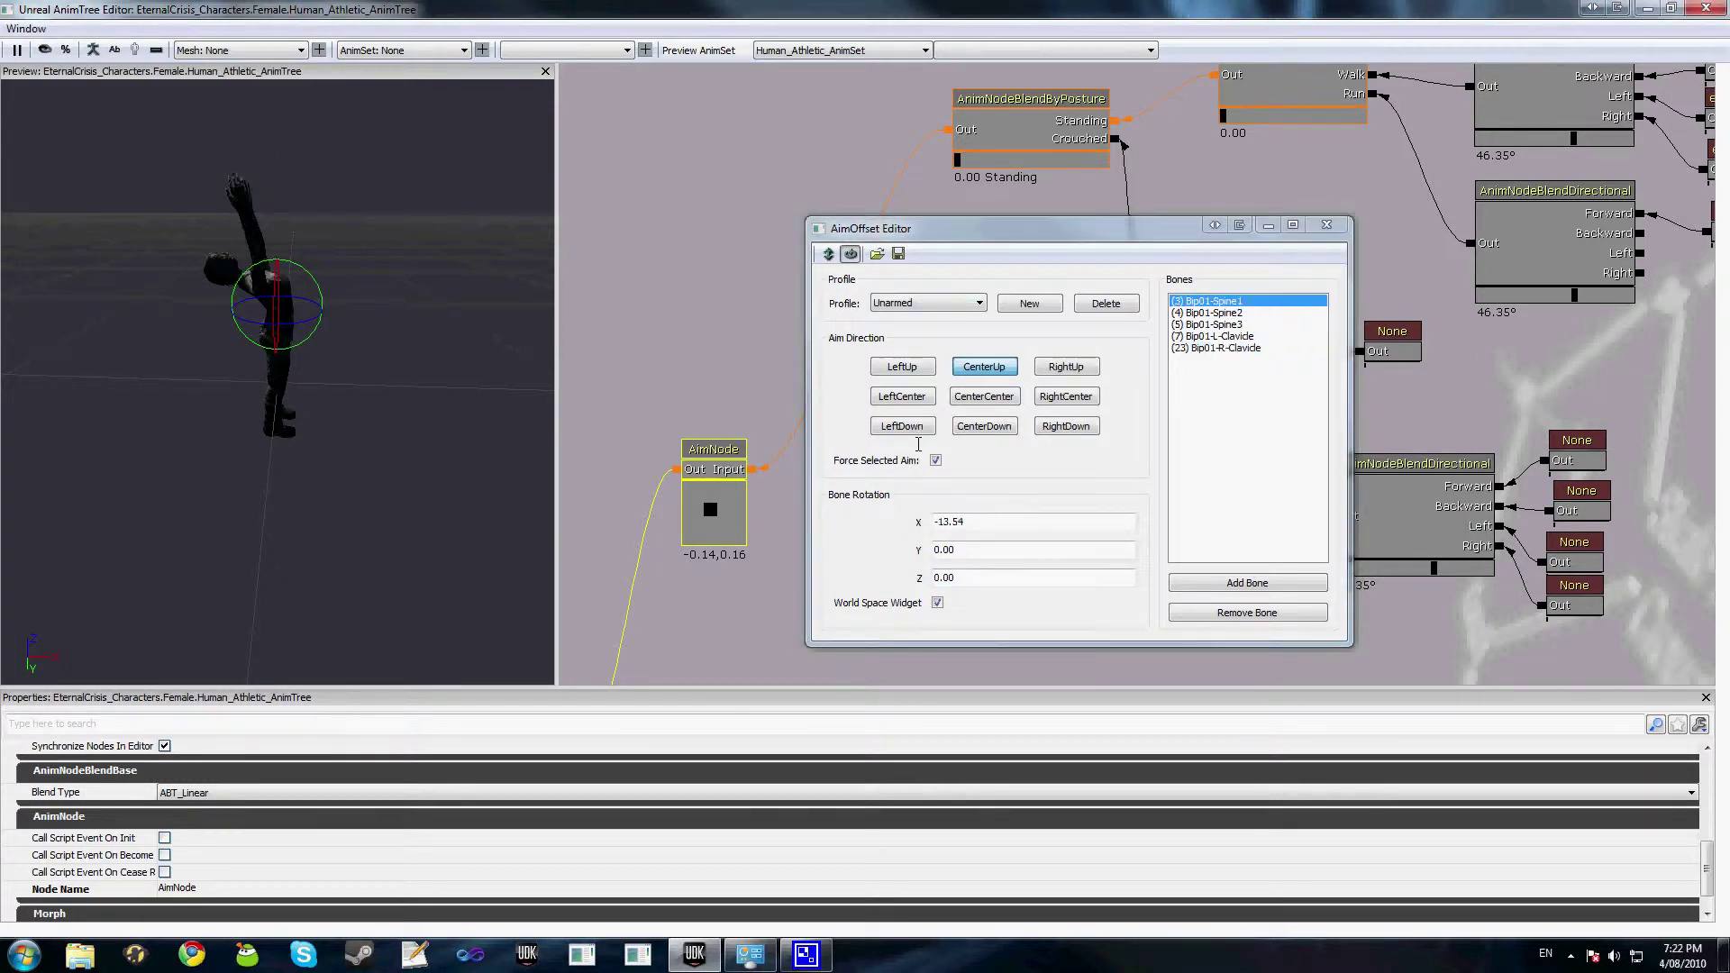
Pose CenterDown by bending Bip01-Spine1 forward and lowering the clavicles, then return to CenterCenter
left_click(966, 426)
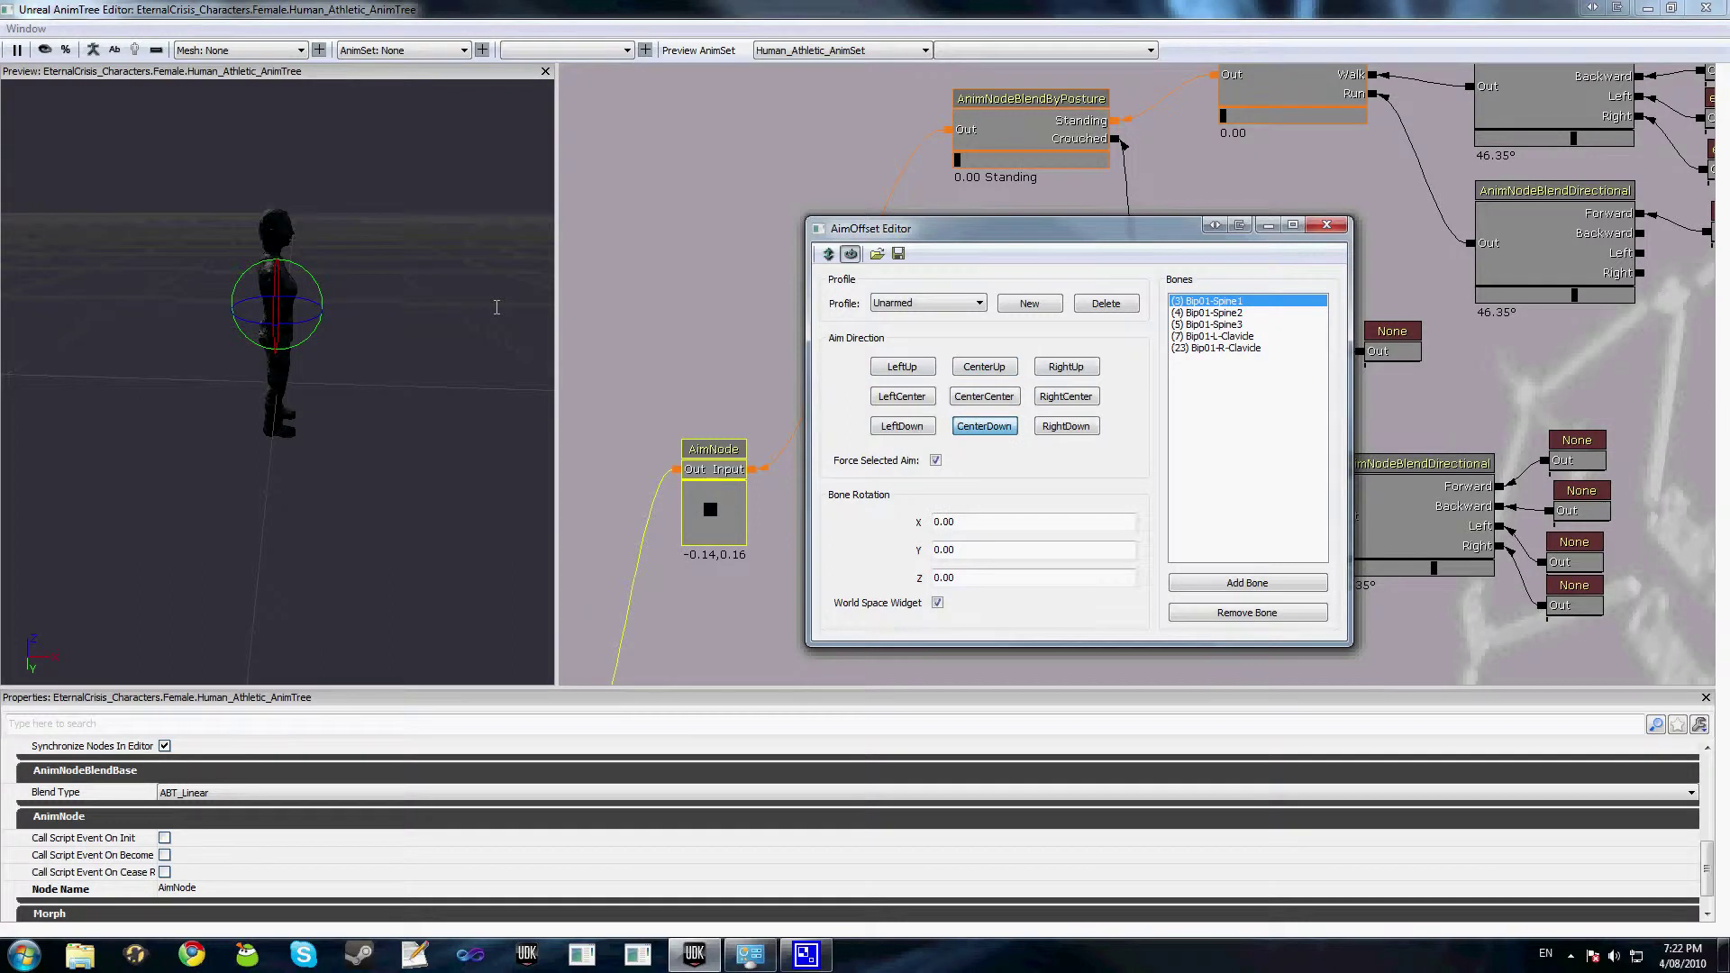
left_click_drag(322, 304, 349, 278)
left_click(1192, 313)
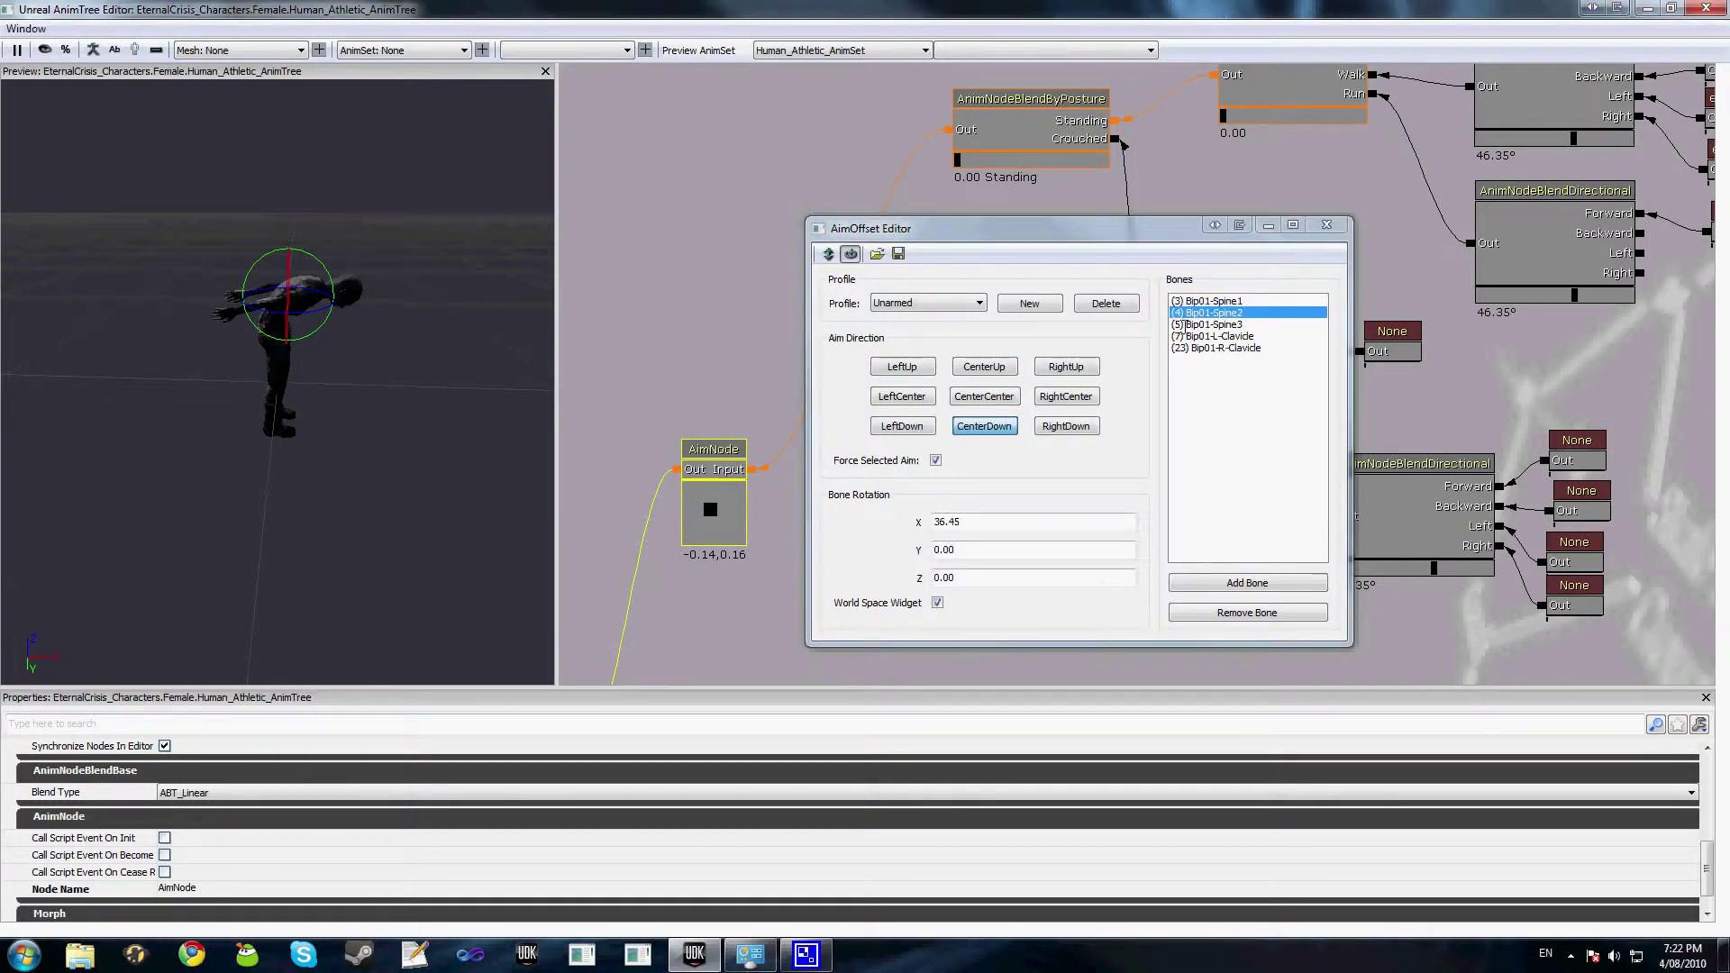
left_click(1192, 348)
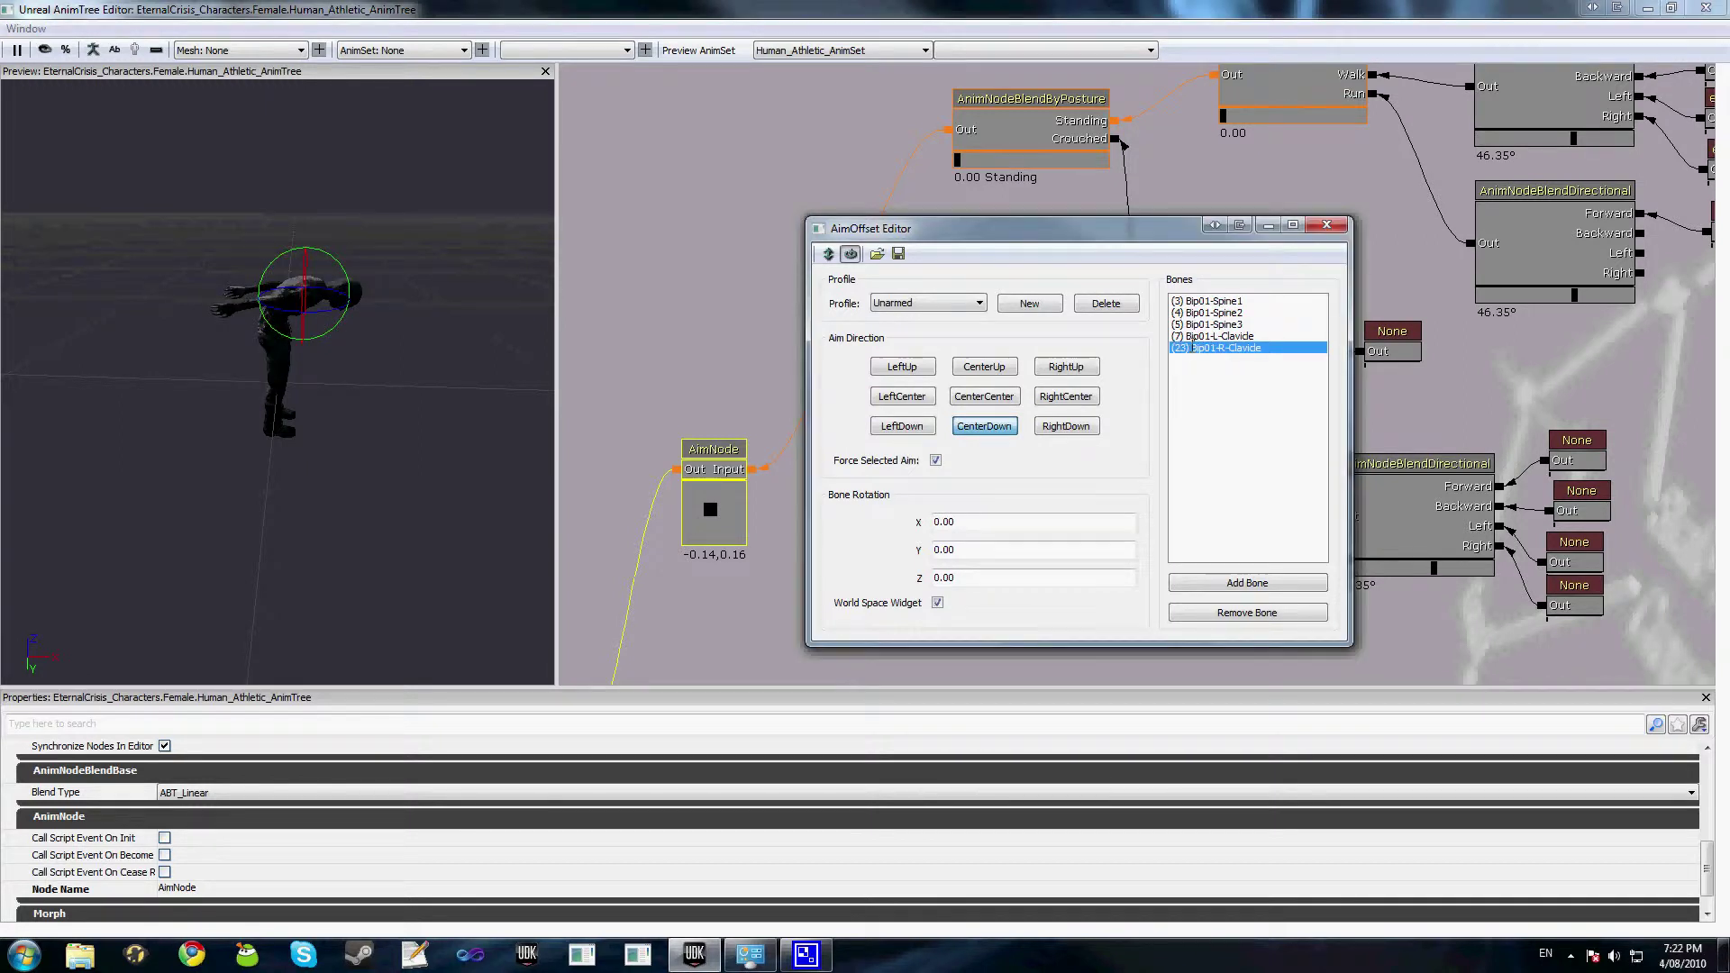
key("Up")
left_click_drag(355, 282, 467, 367)
key("Down")
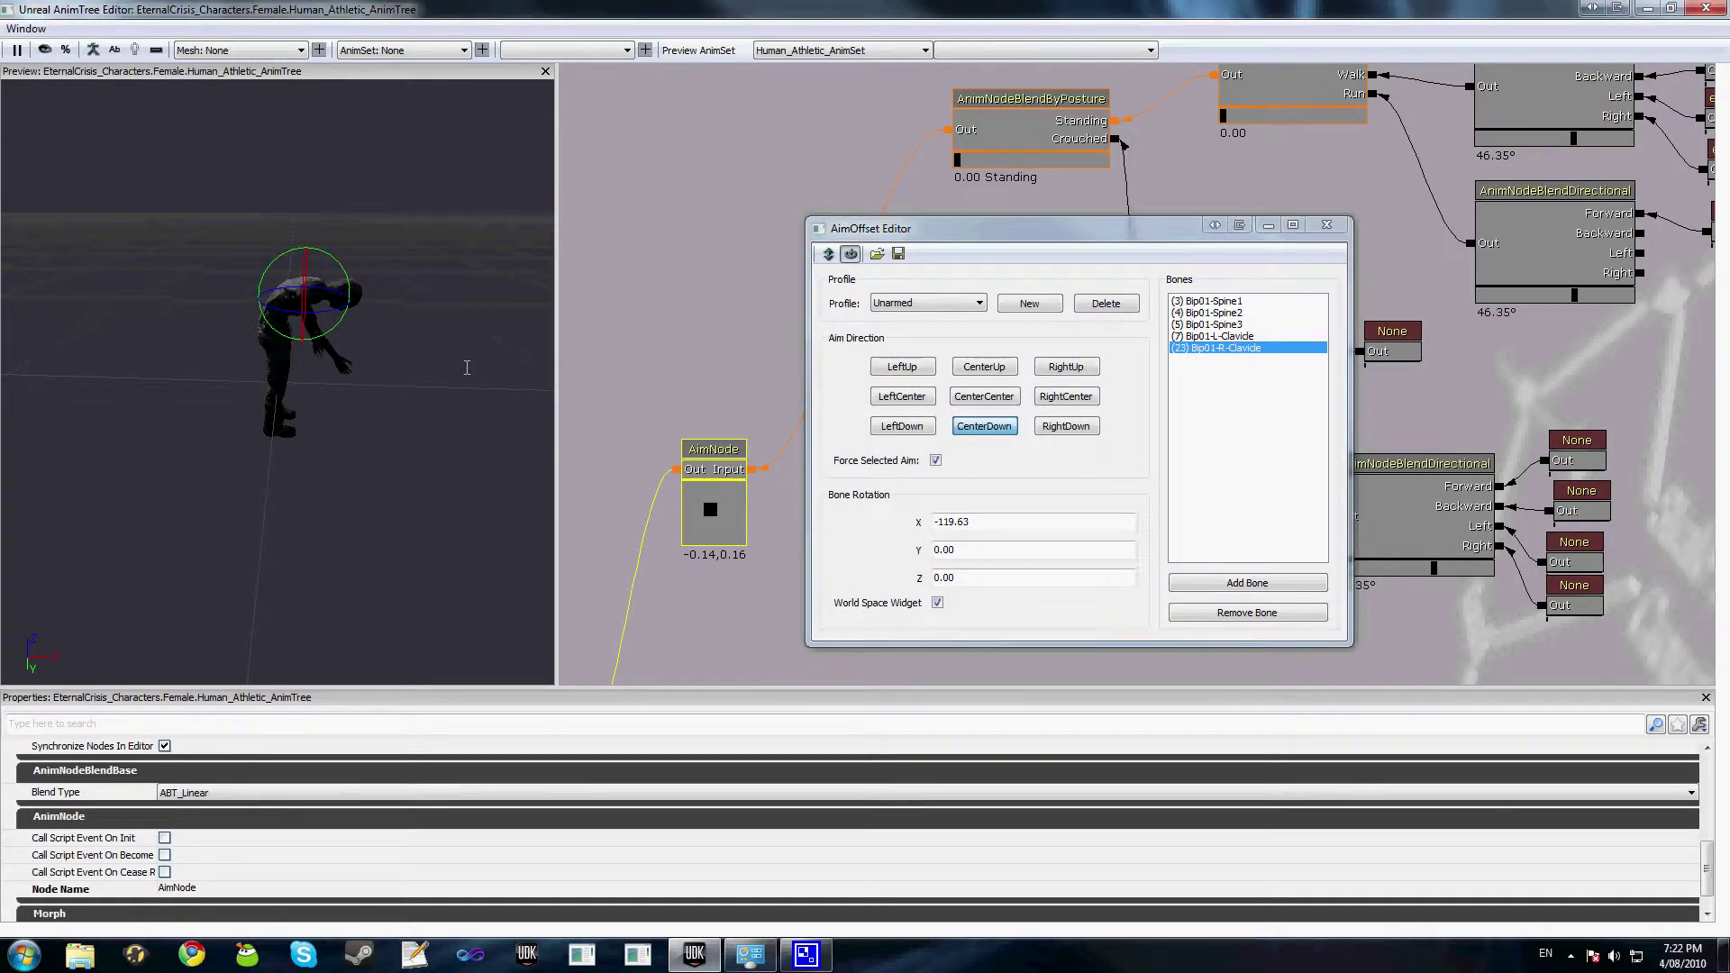
left_click(984, 399)
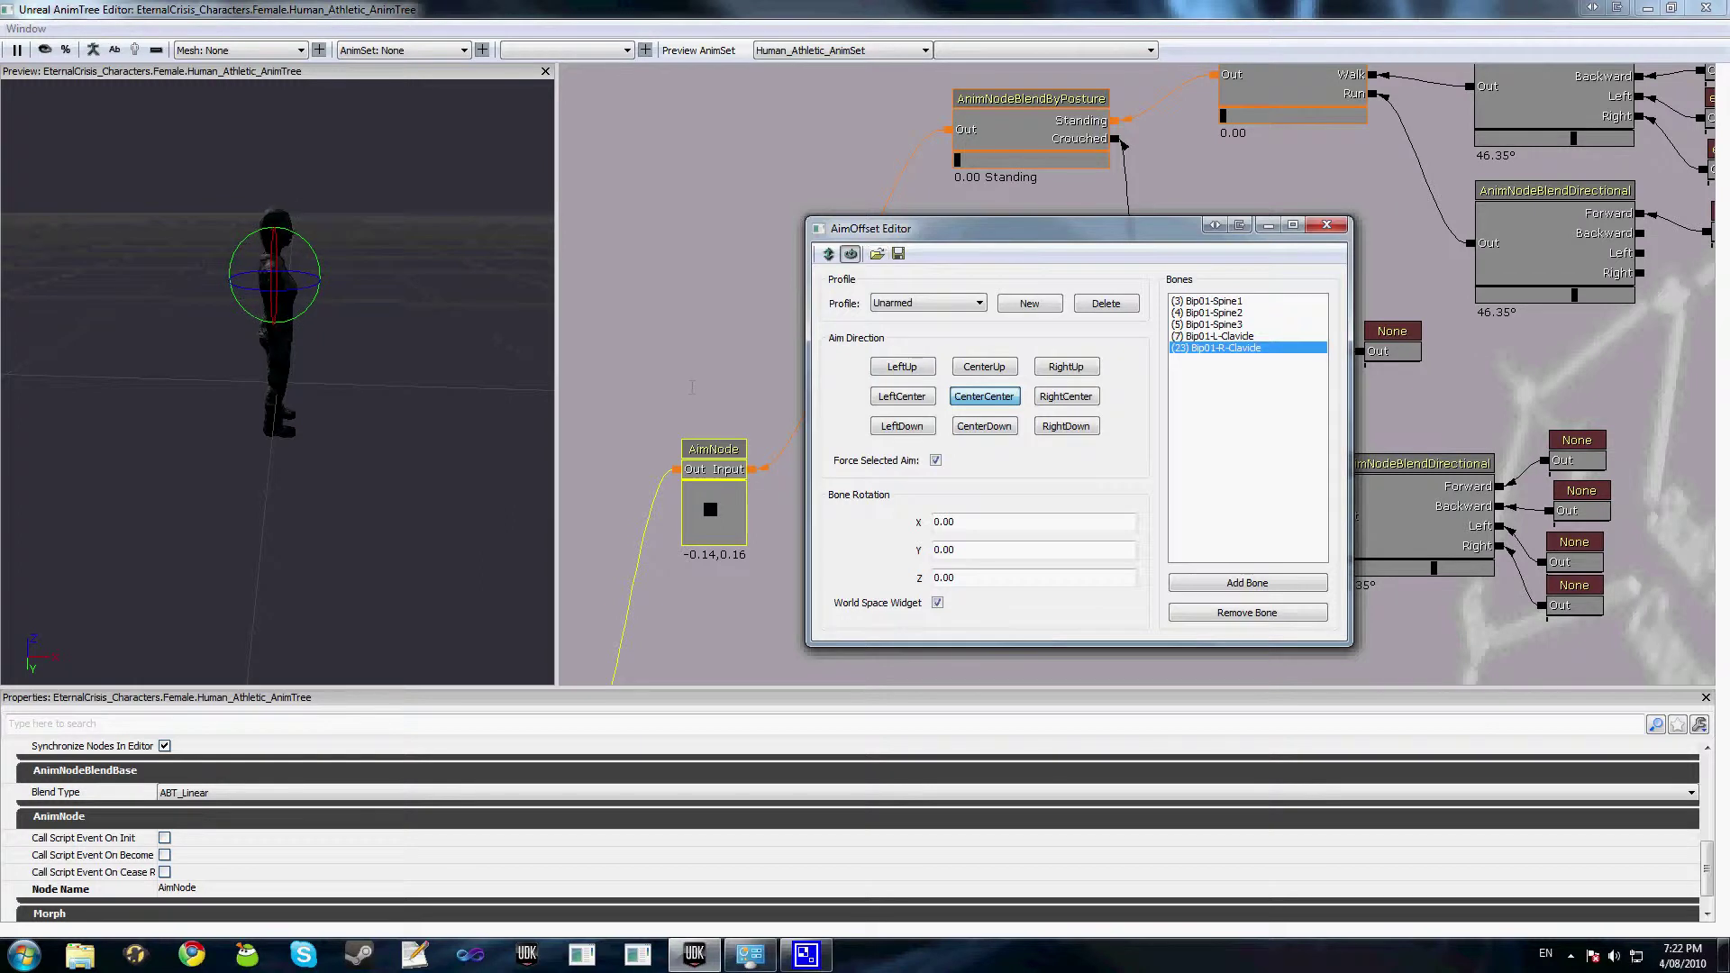
left_click_drag(936, 228, 865, 200)
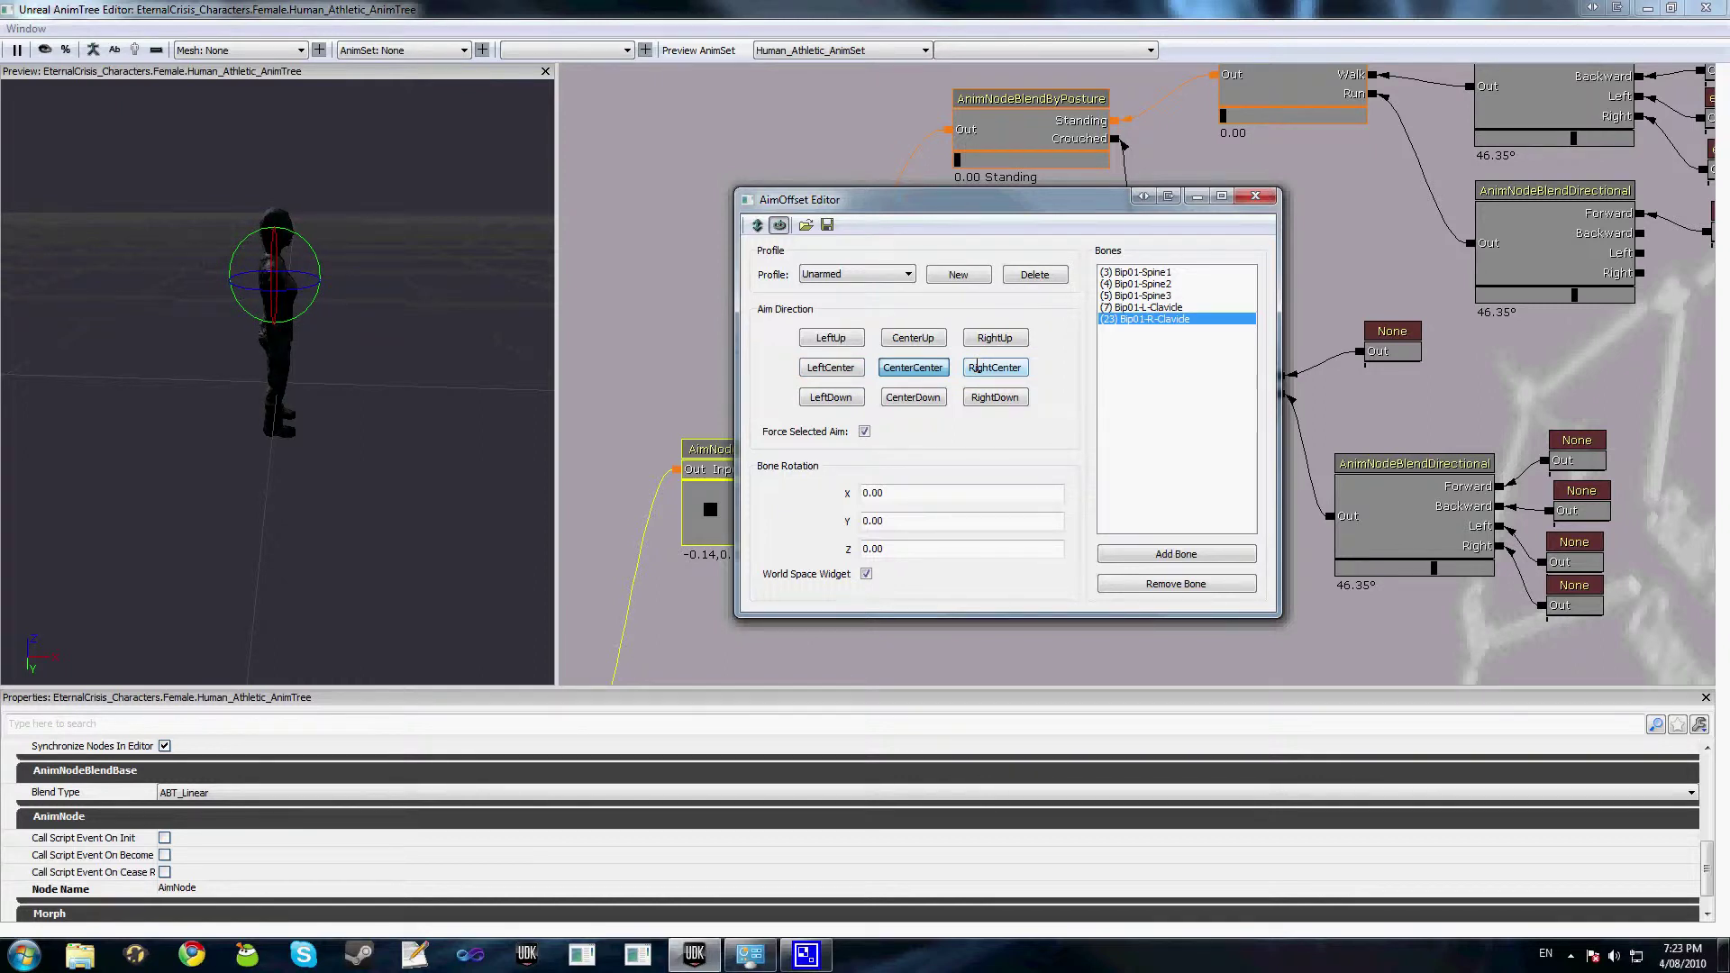
Close the AimOffset Editor and recentre the graph on AimNode
left_click(1255, 197)
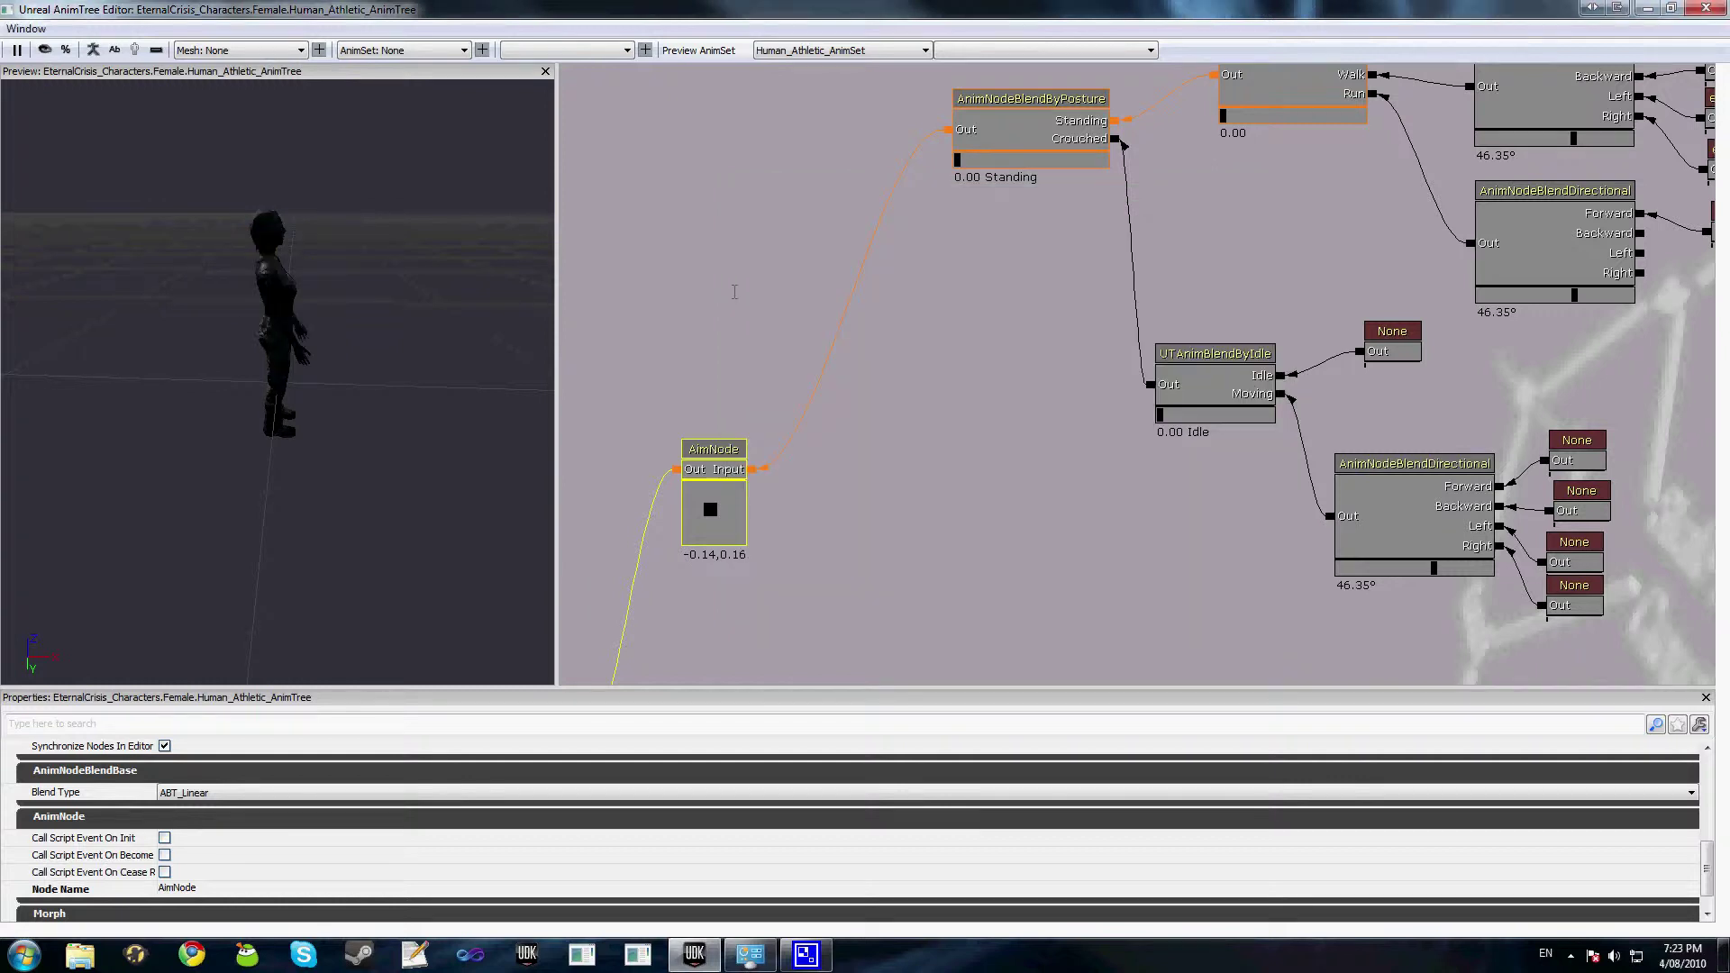
left_click_drag(711, 508, 816, 488)
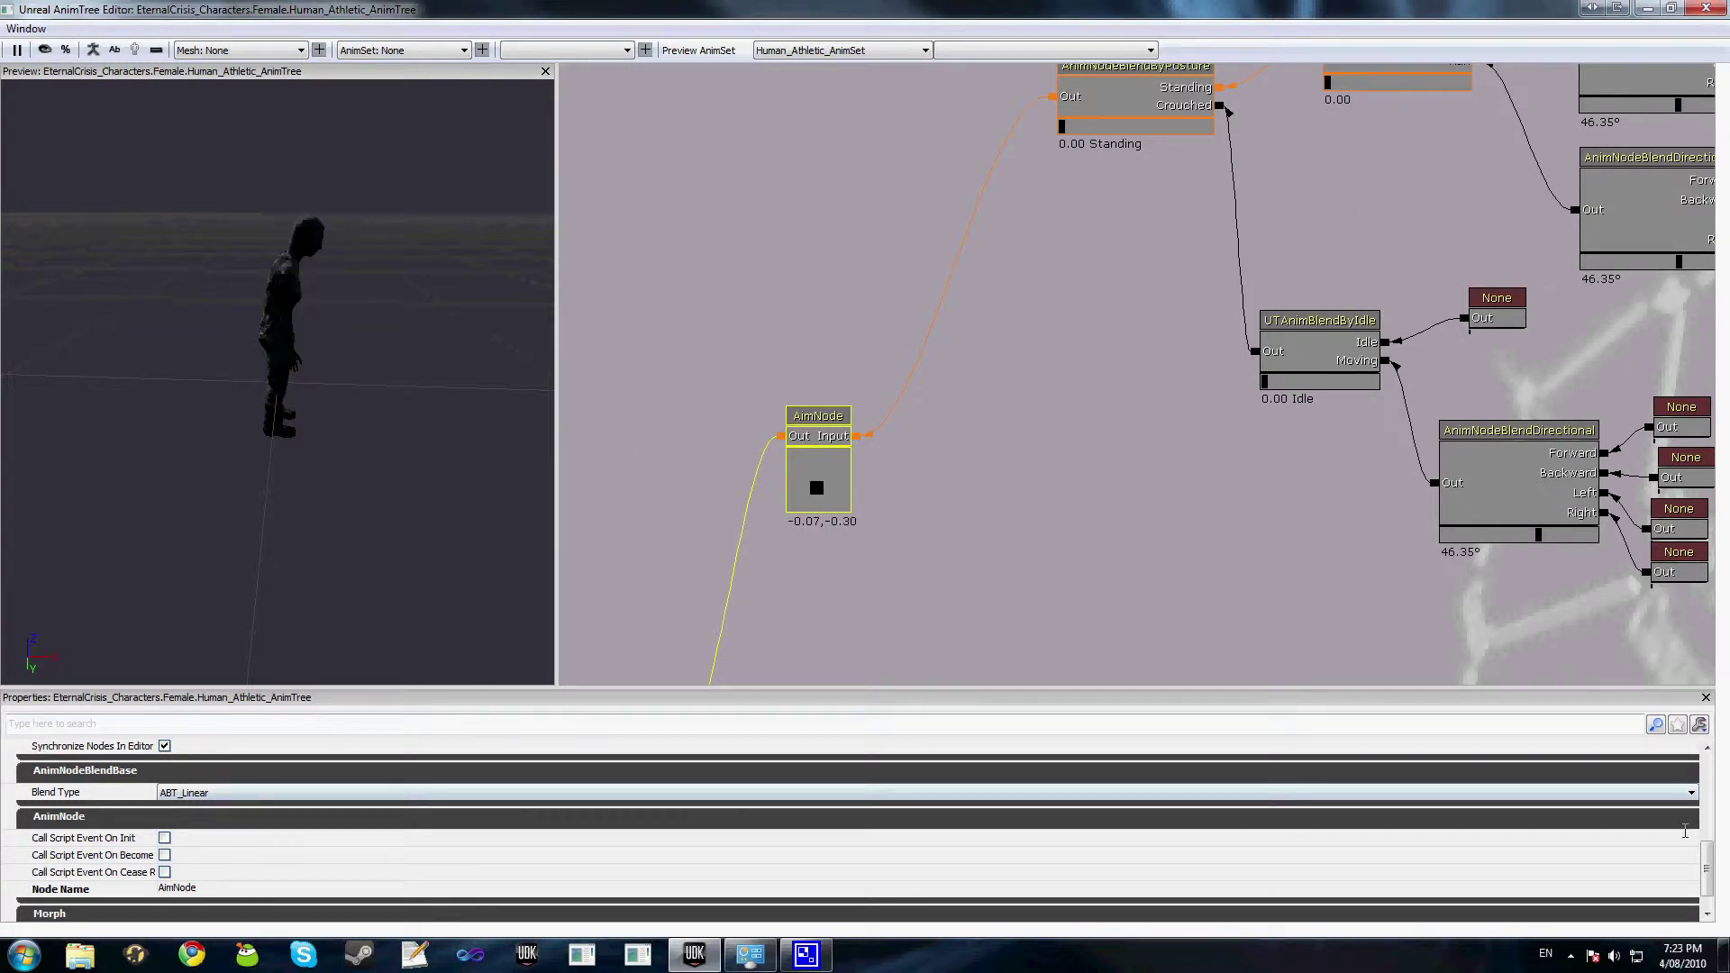
scroll(1685, 830, "up", 3)
scroll(52, 777, "up", 1)
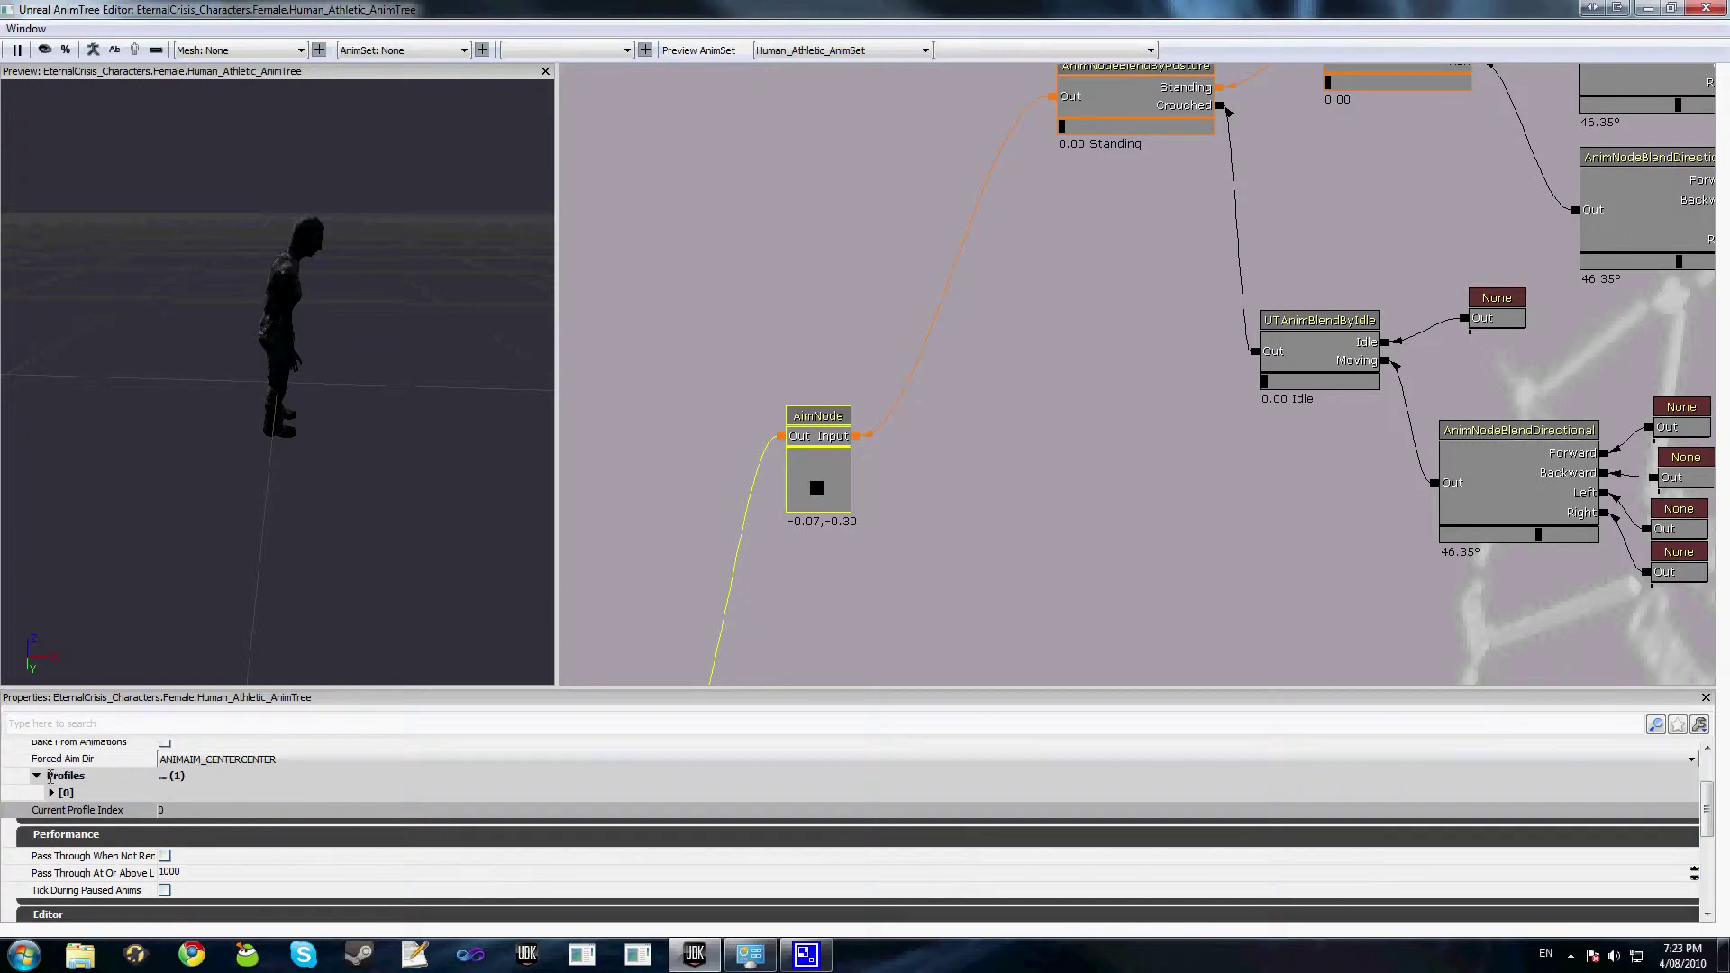
Expand Profiles [0] in AimNode's properties and inspect the Anim Name entries
left_click(51, 793)
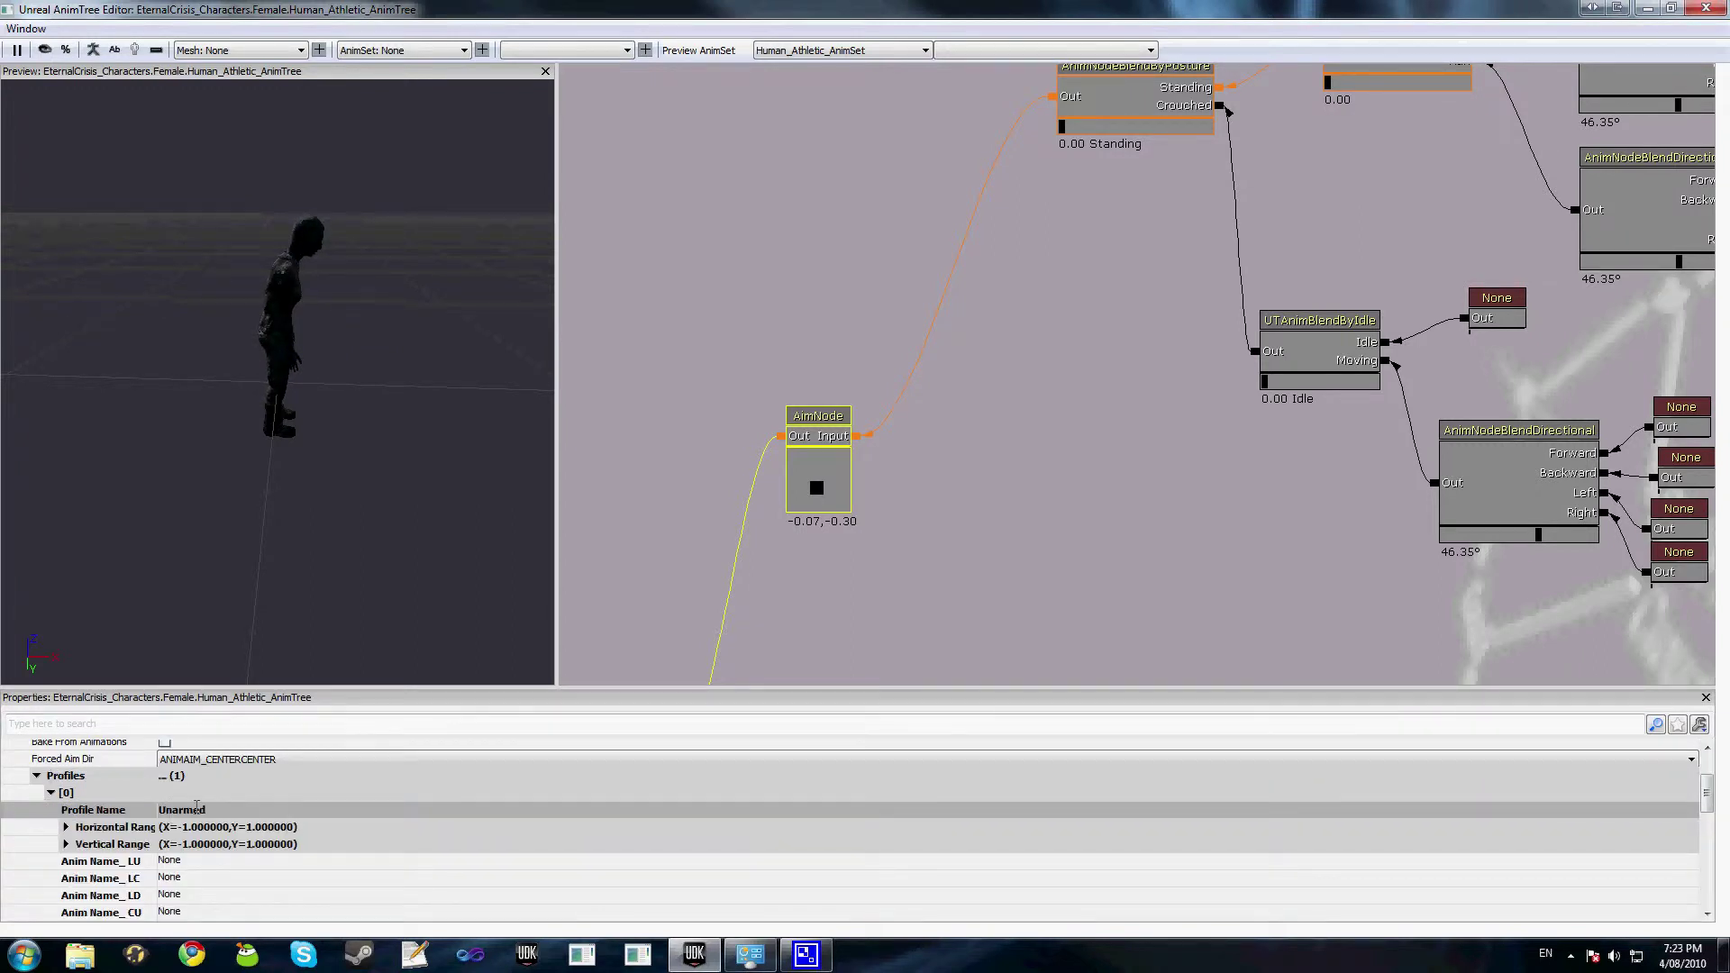
left_click_drag(1706, 795, 1706, 802)
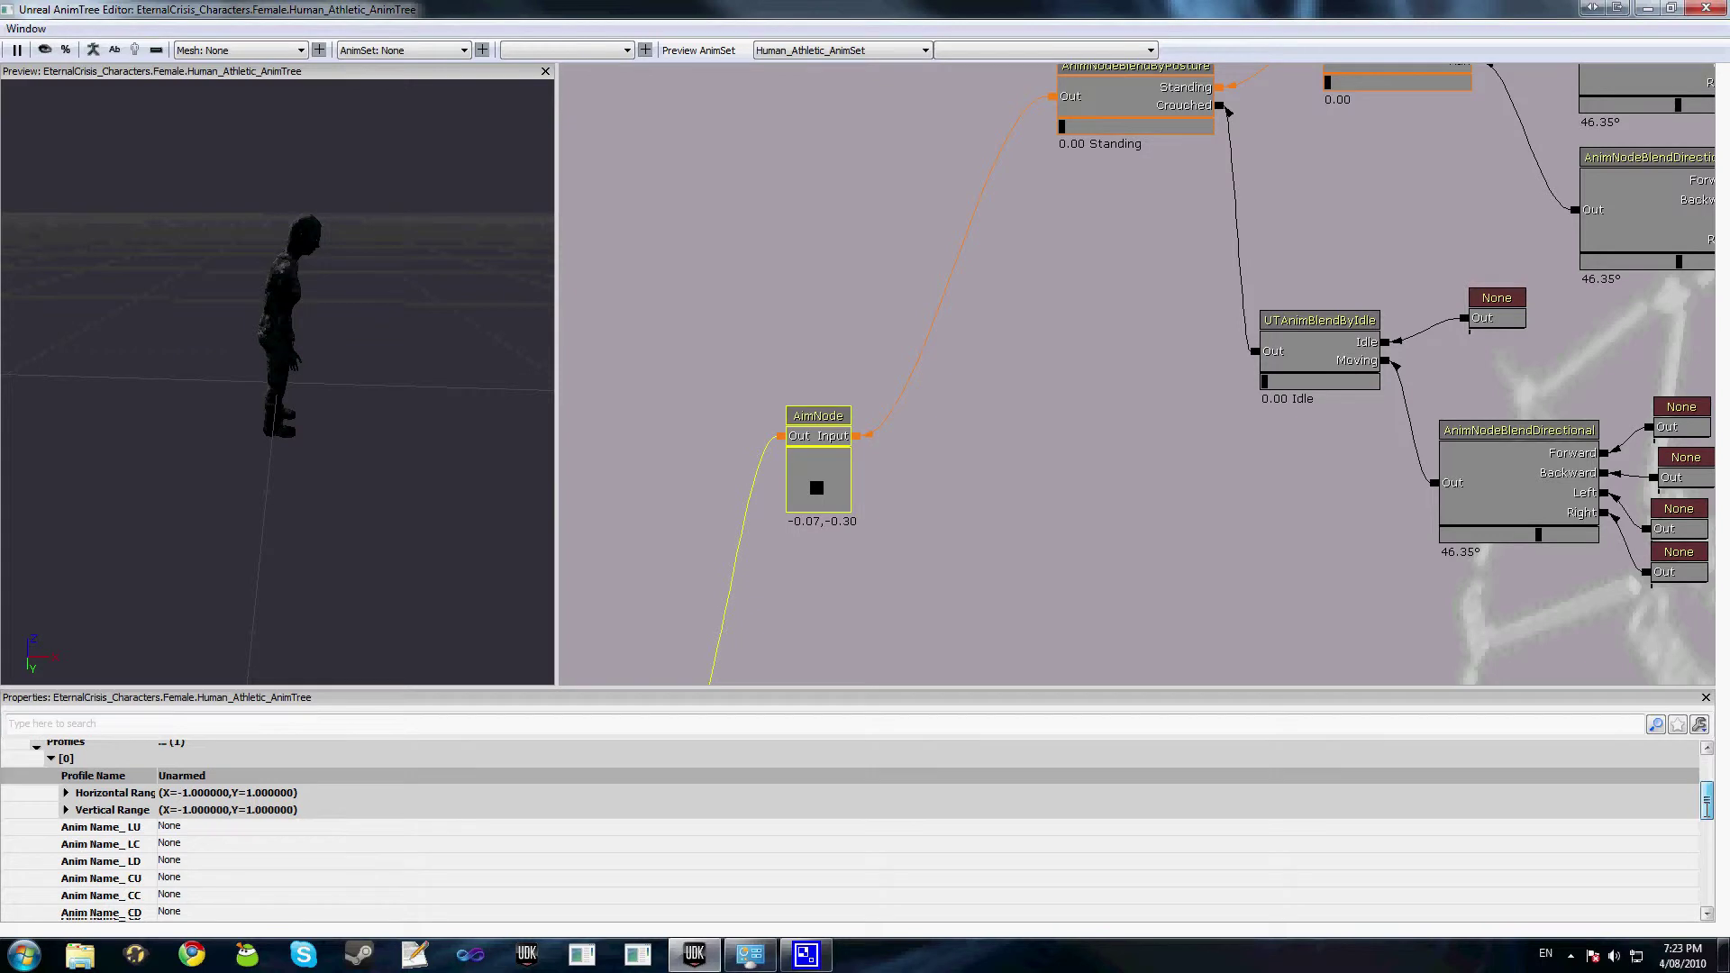
scroll(83, 806, "down", 1)
left_click(249, 824)
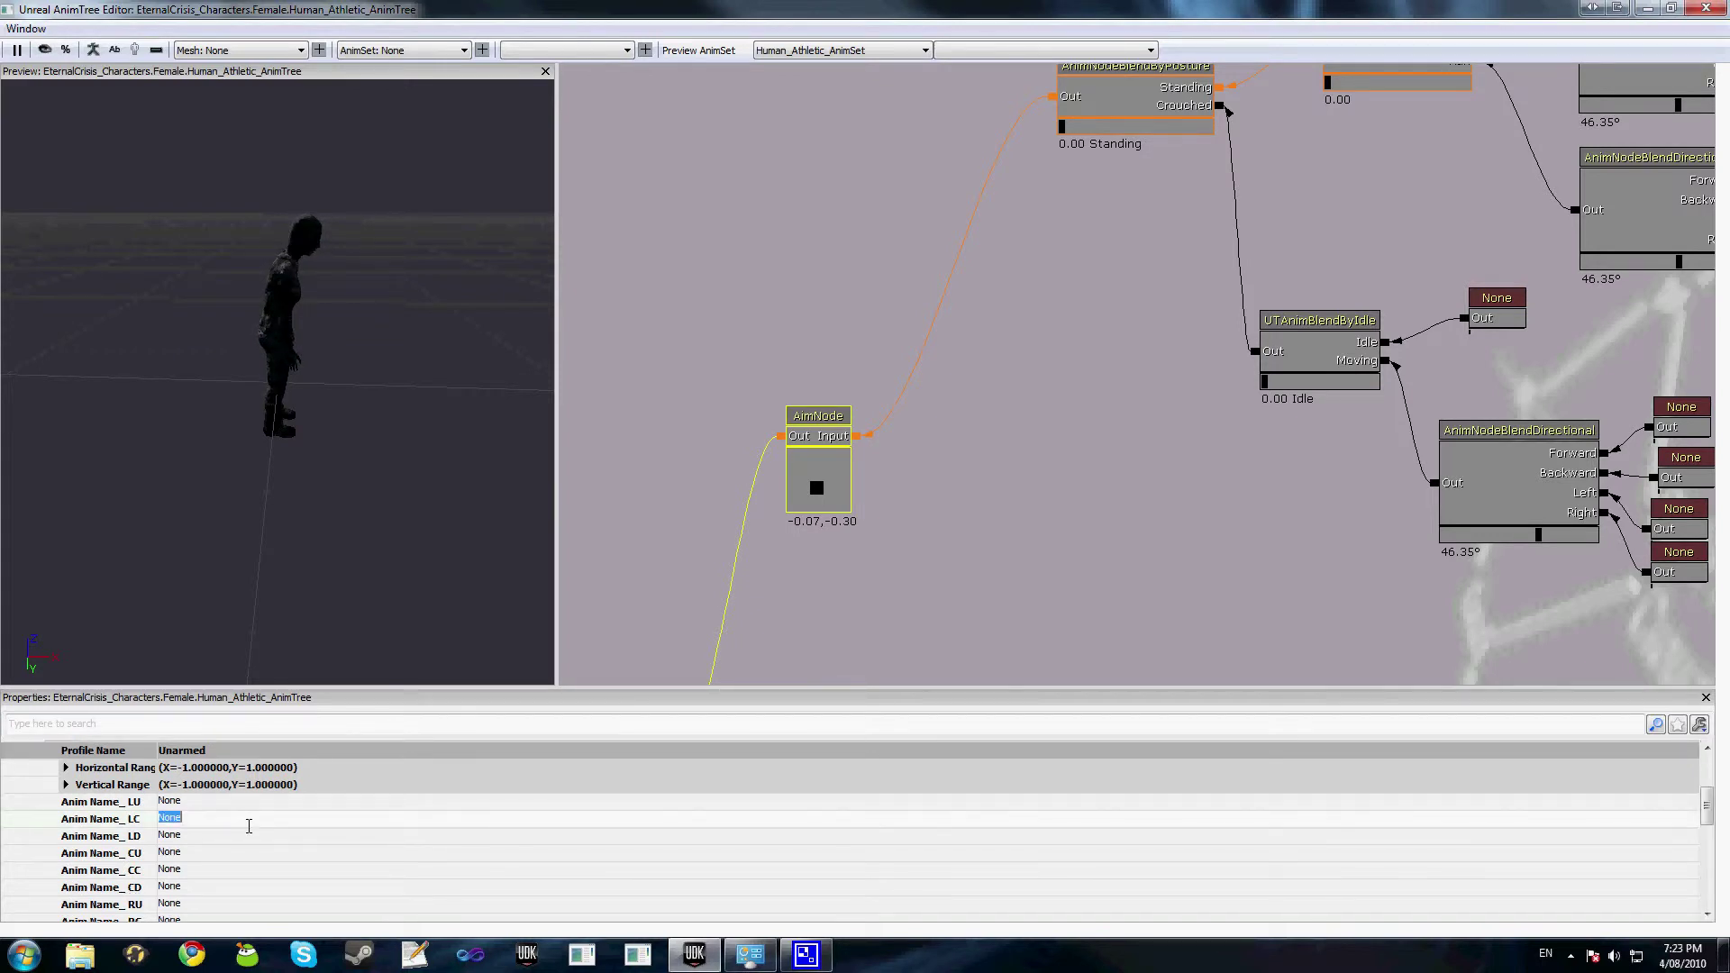
scroll(249, 826, "down", 1)
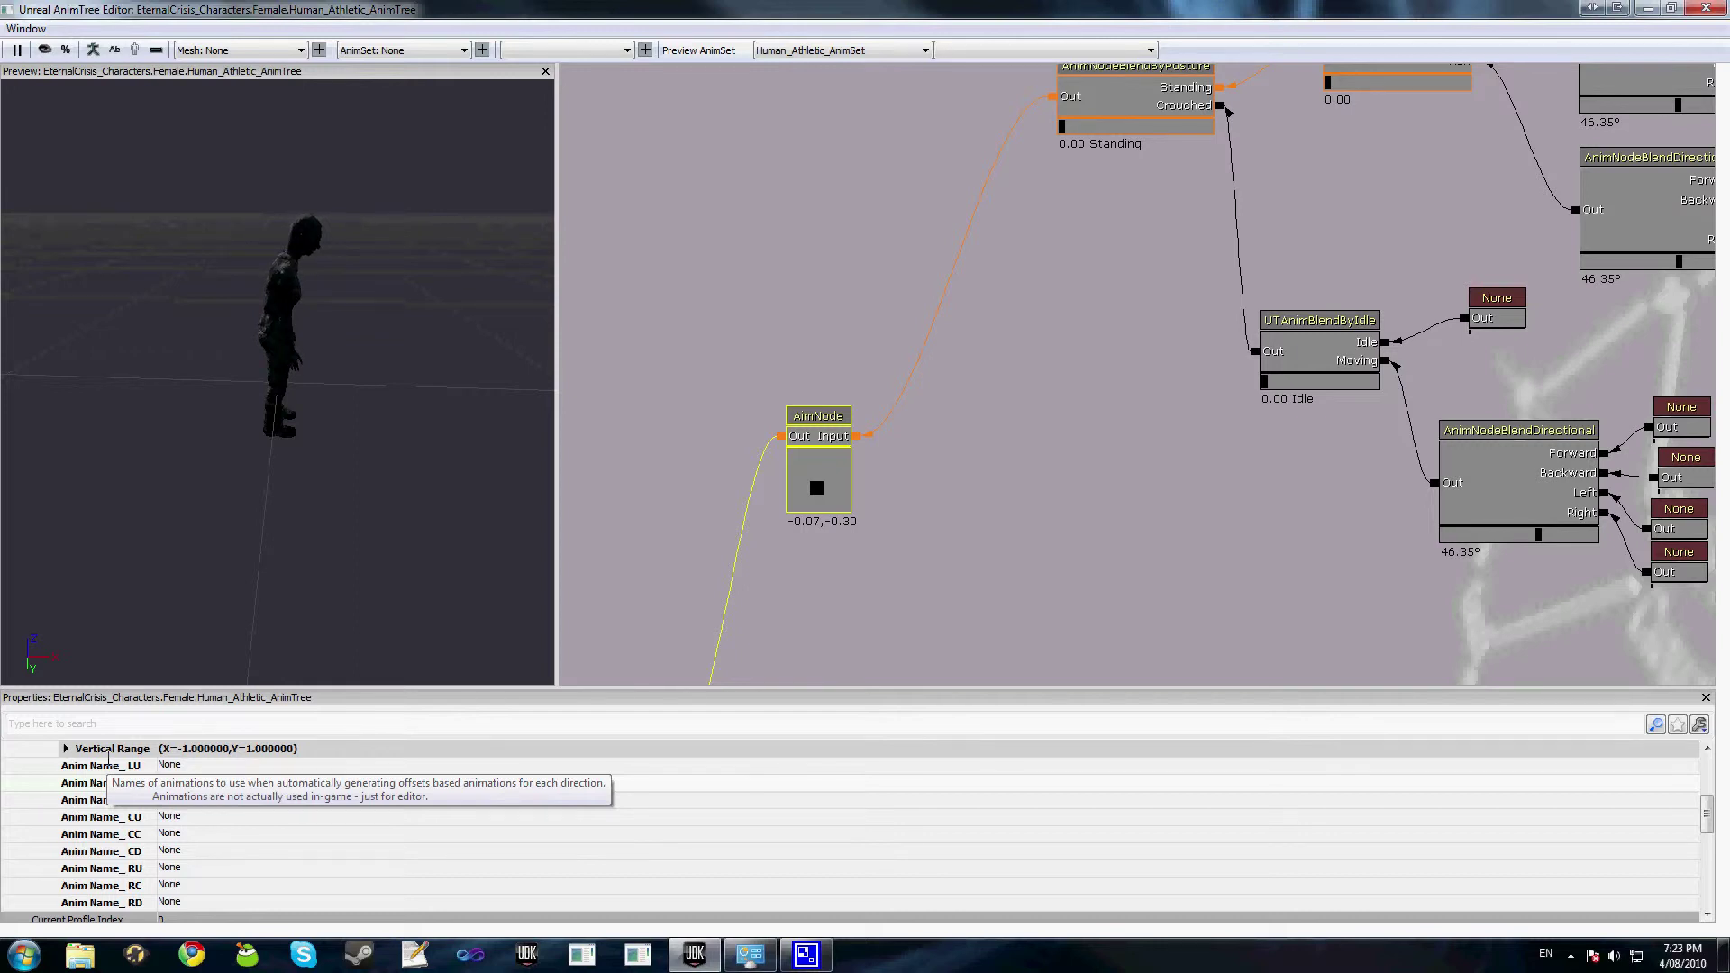
left_click(173, 779)
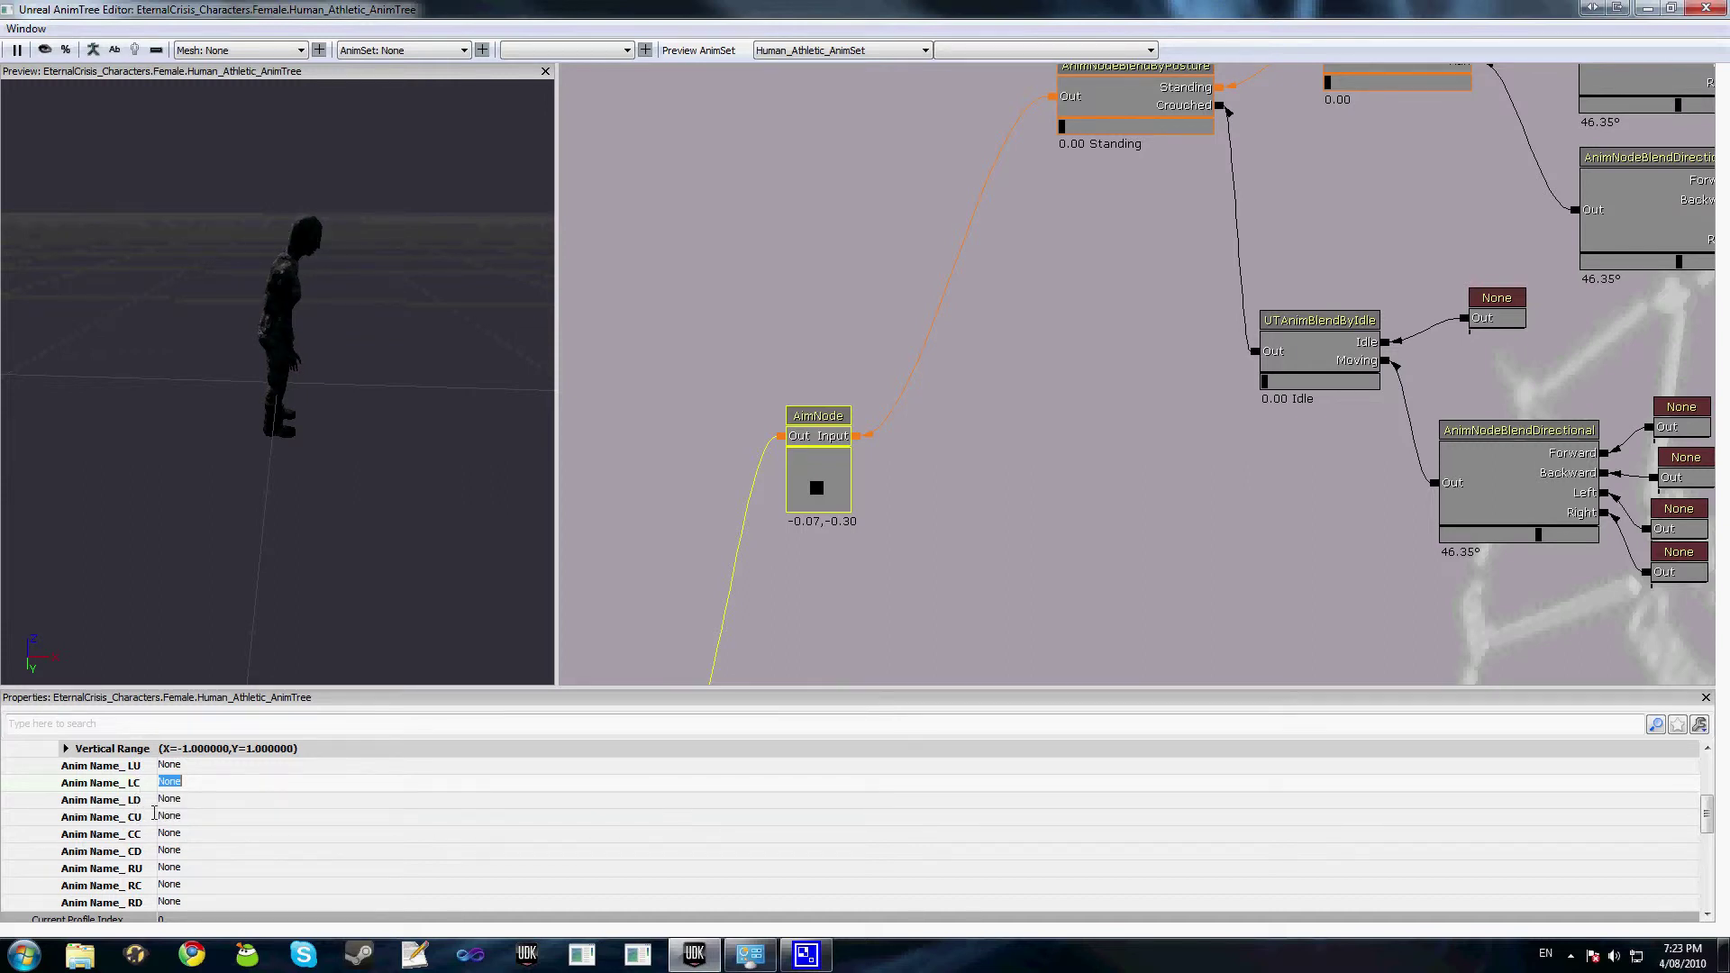
Review AimNode's AnimNodeAimOffset properties, then deselect the node to clear the panel
scroll(161, 827, "up", 3)
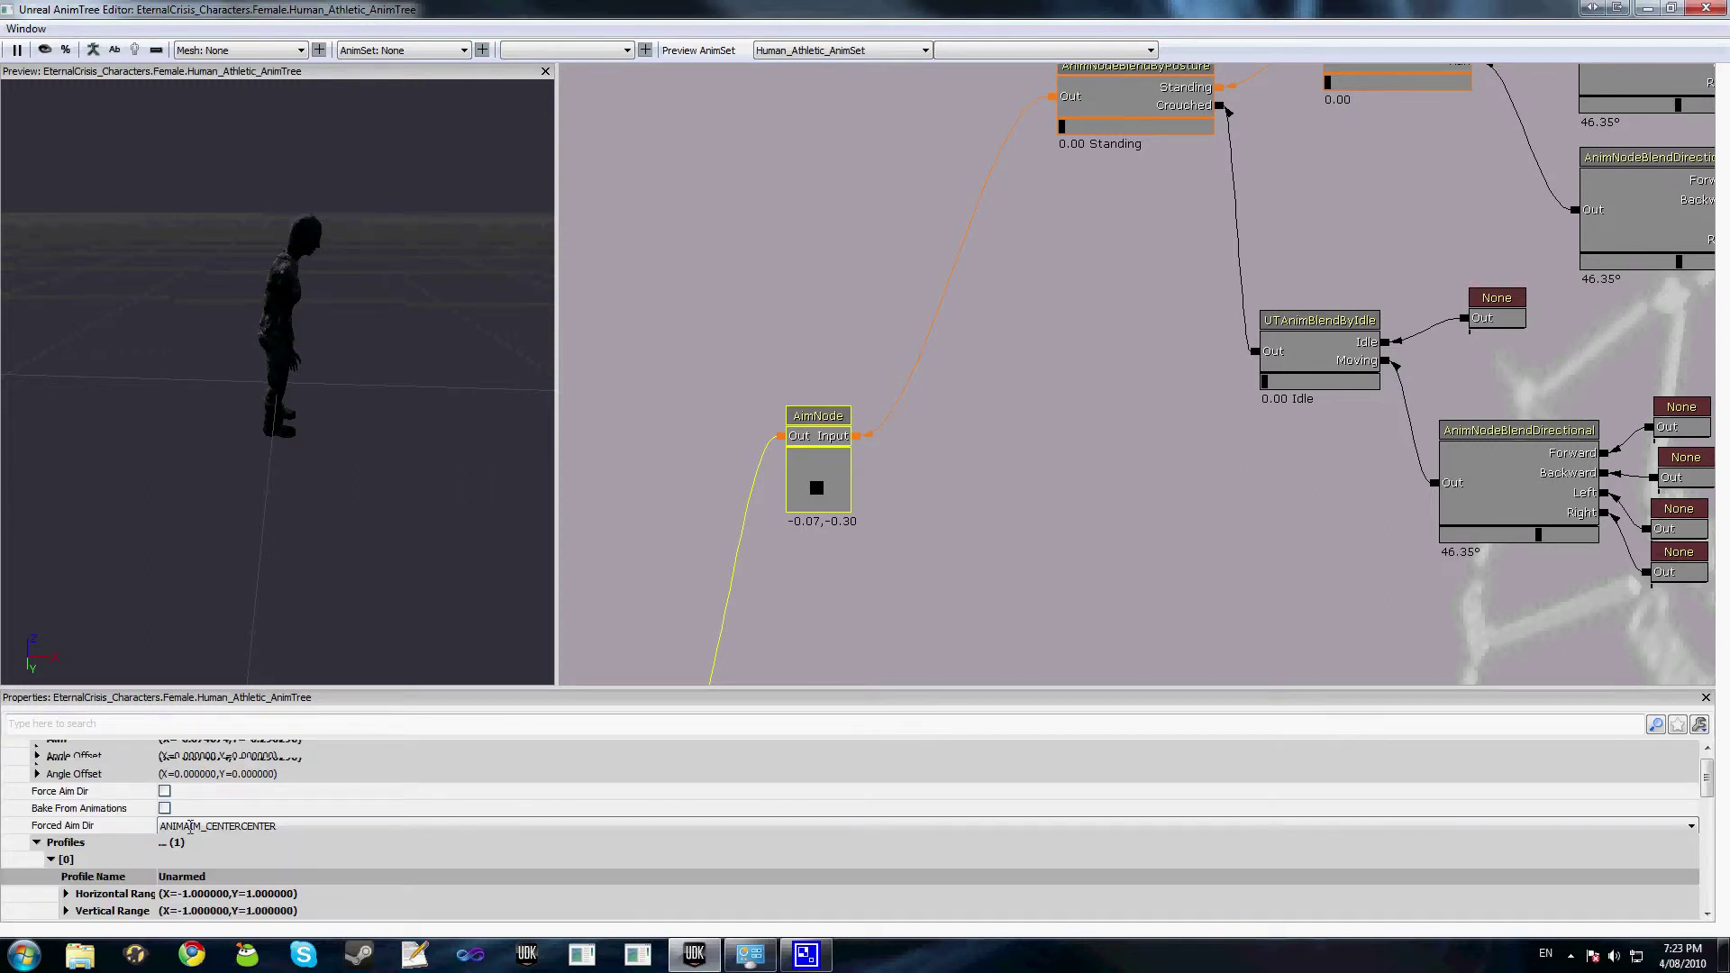
scroll(190, 827, "down", 2)
scroll(191, 827, "up", 2)
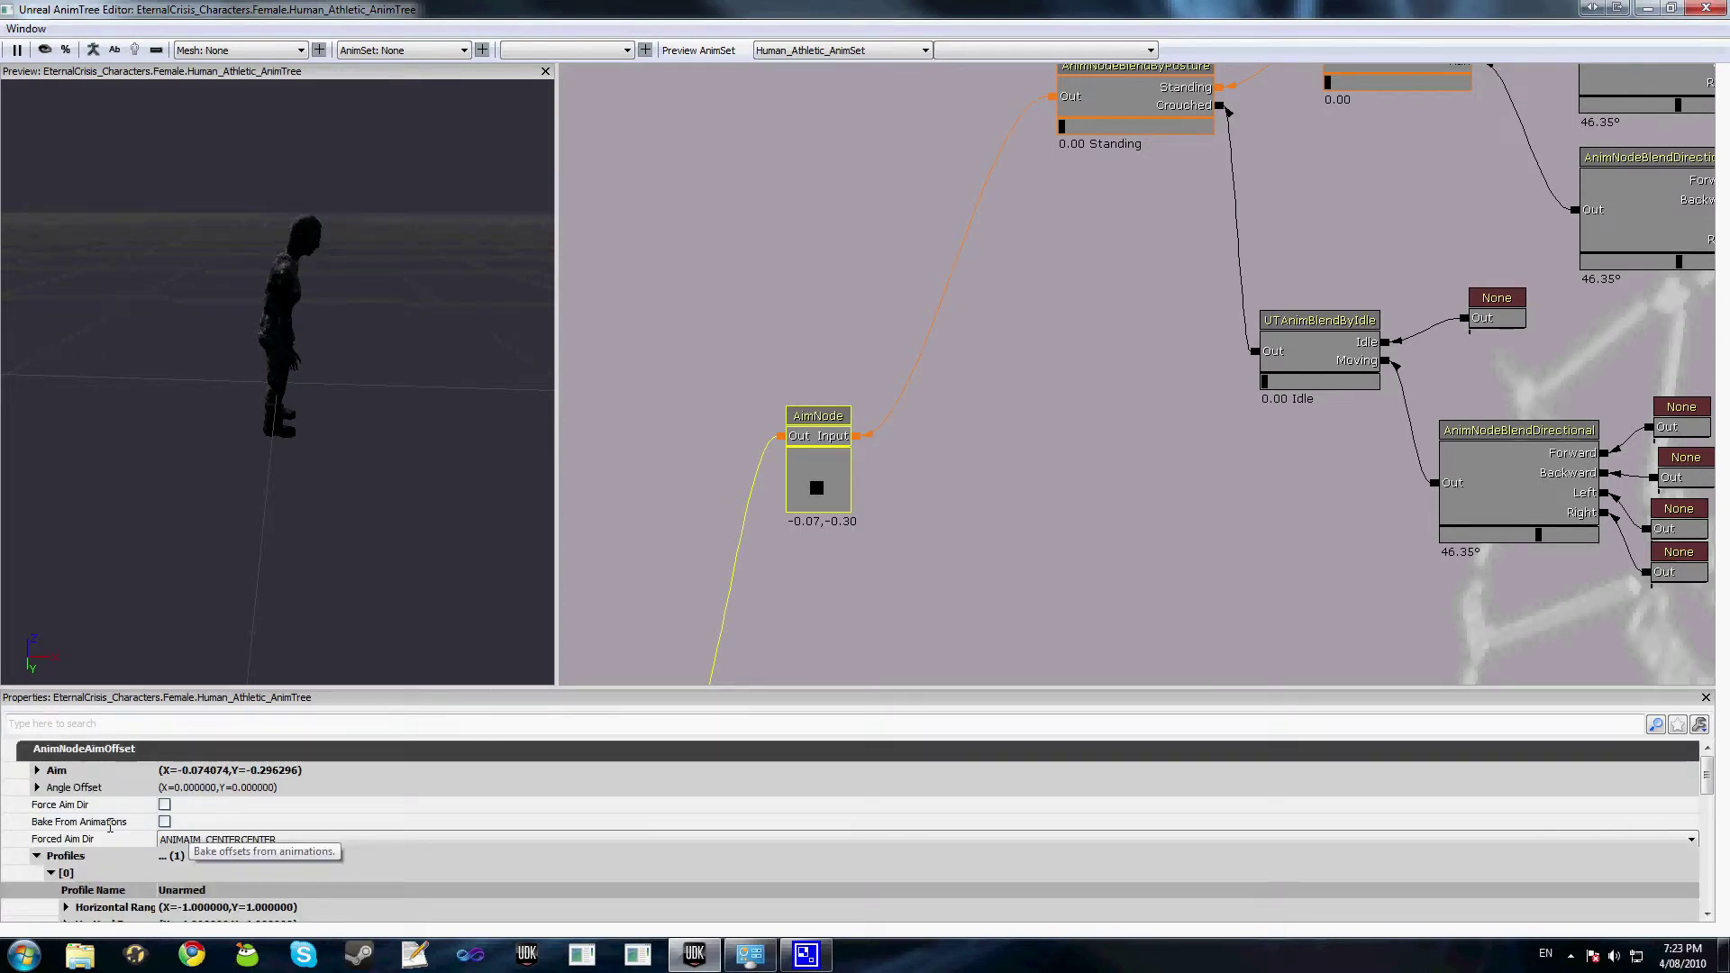
scroll(276, 826, "down", 1)
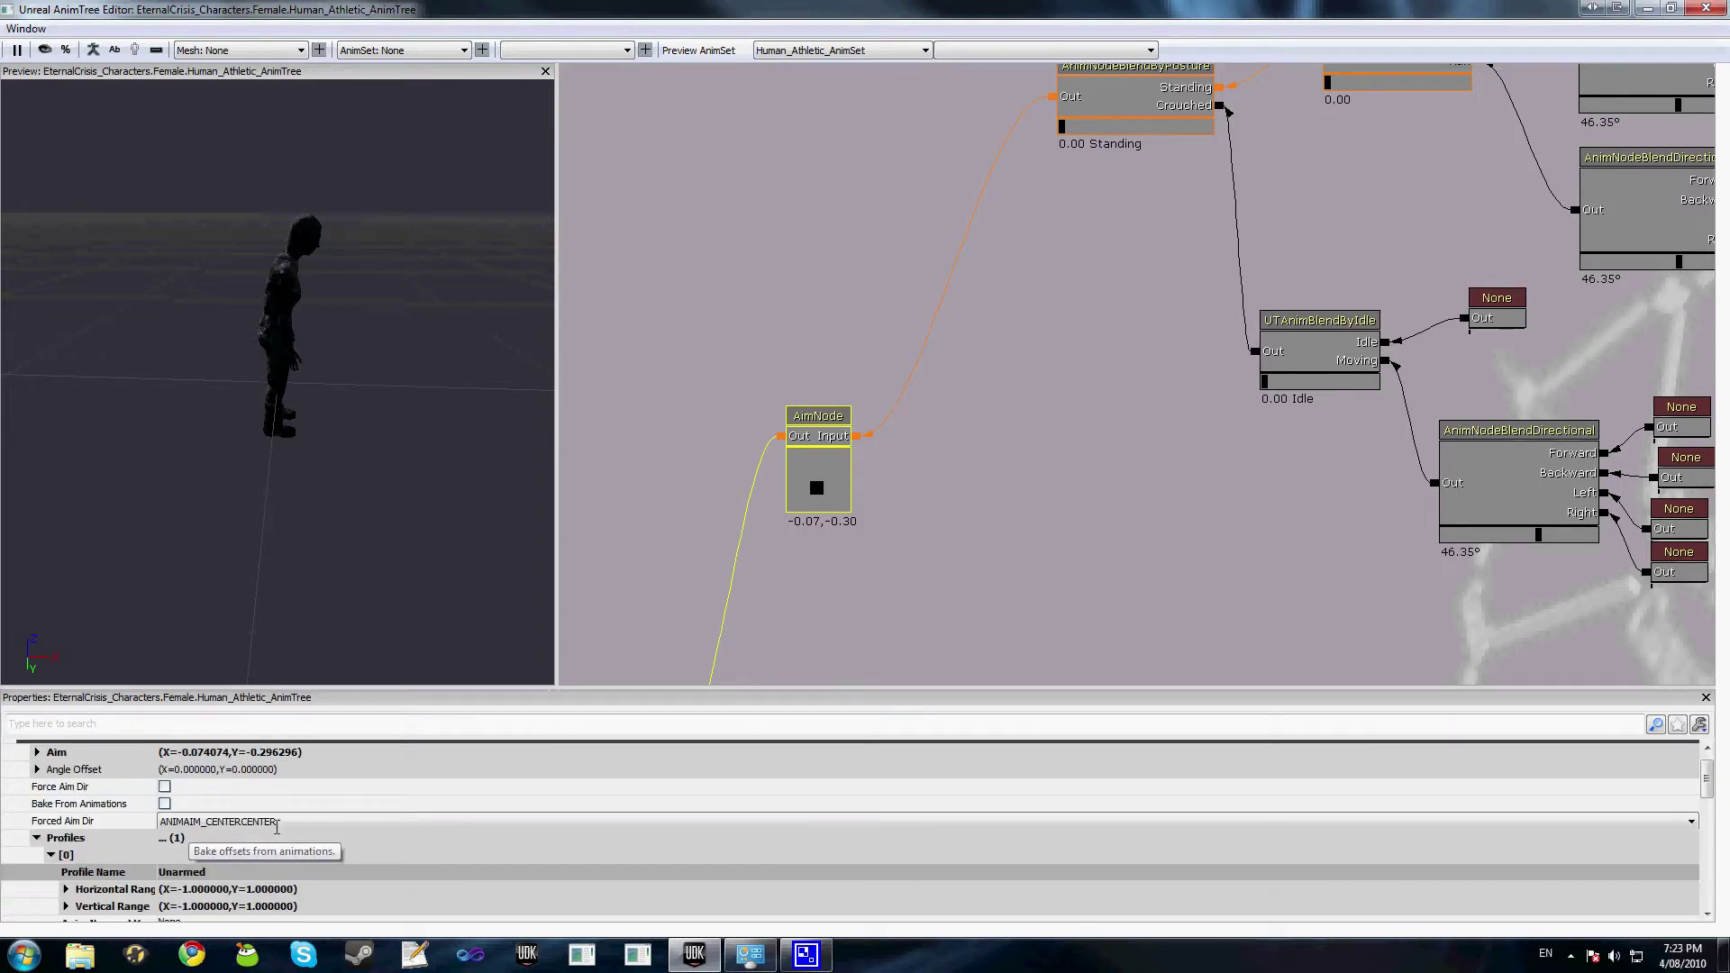
scroll(277, 826, "down", 3)
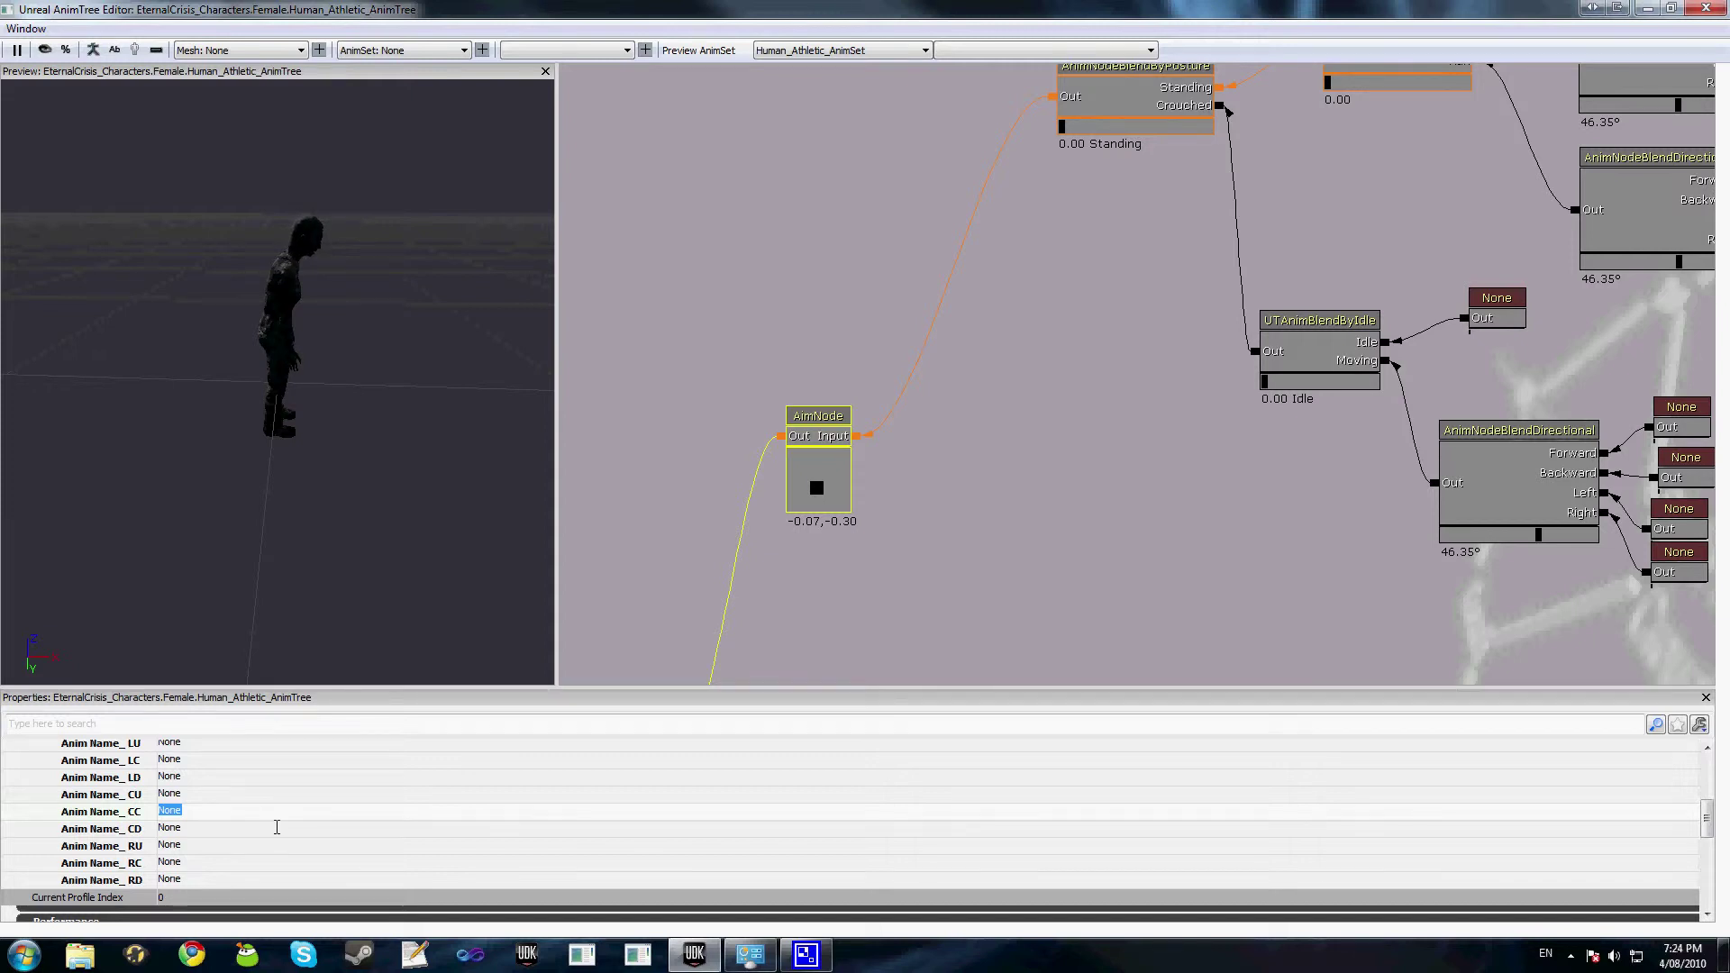
left_click(277, 827)
scroll(271, 811, "up", 3)
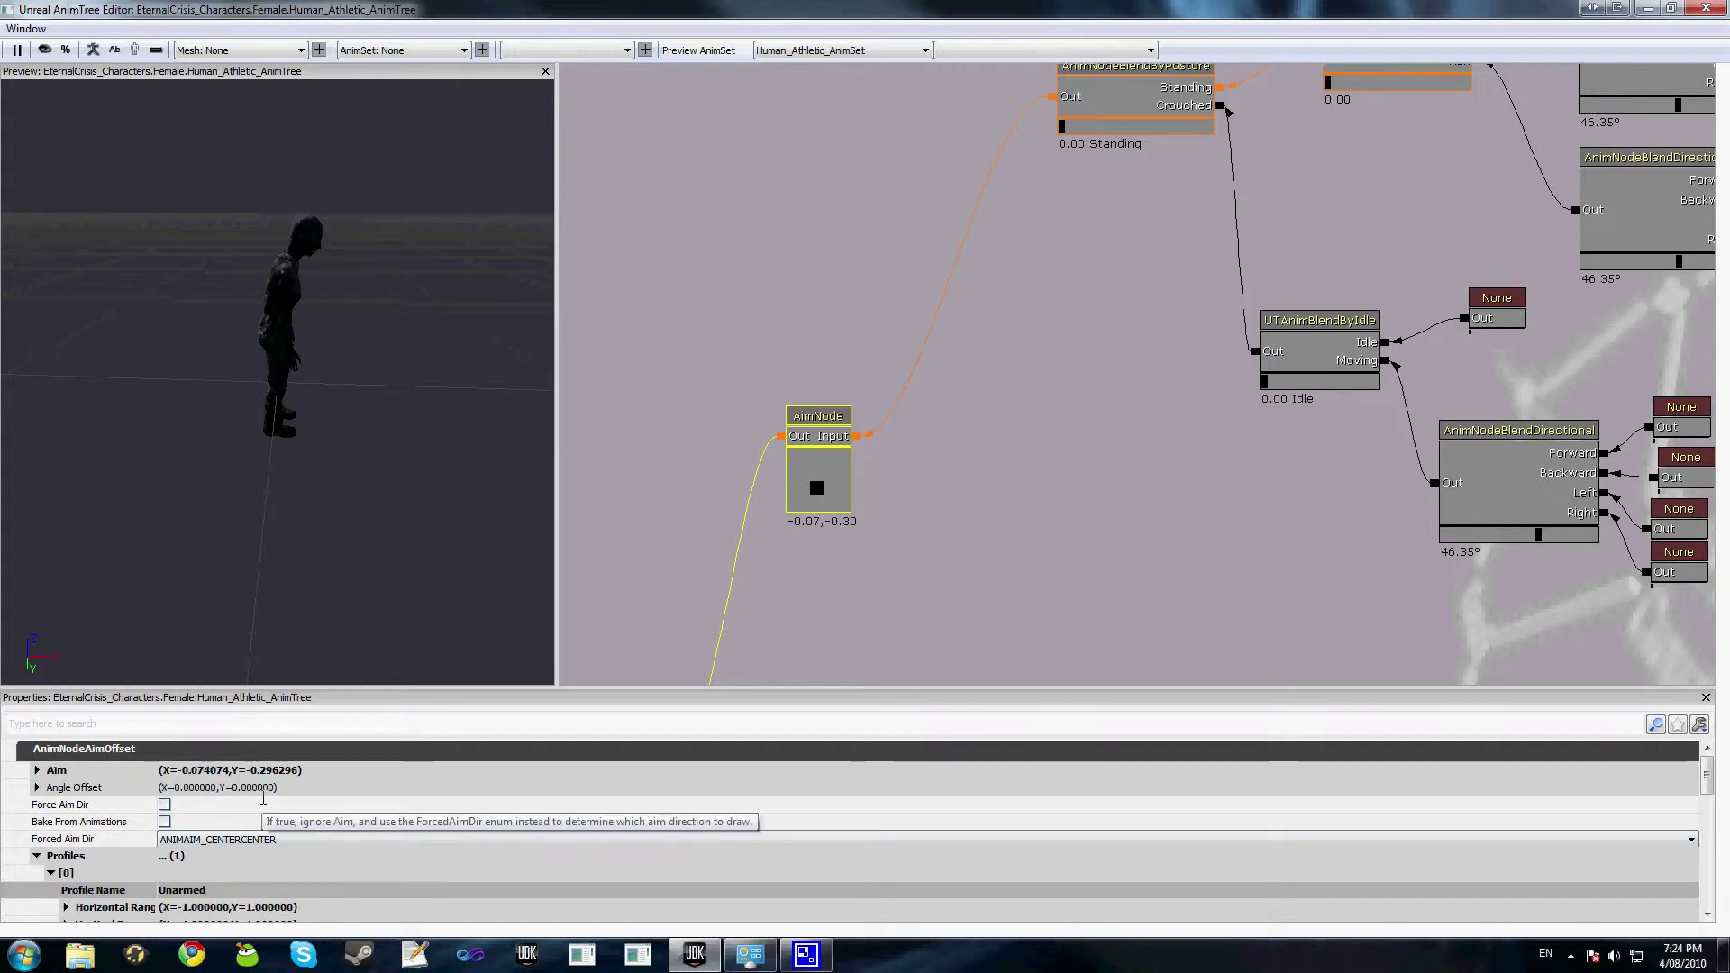
scroll(215, 802, "down", 1)
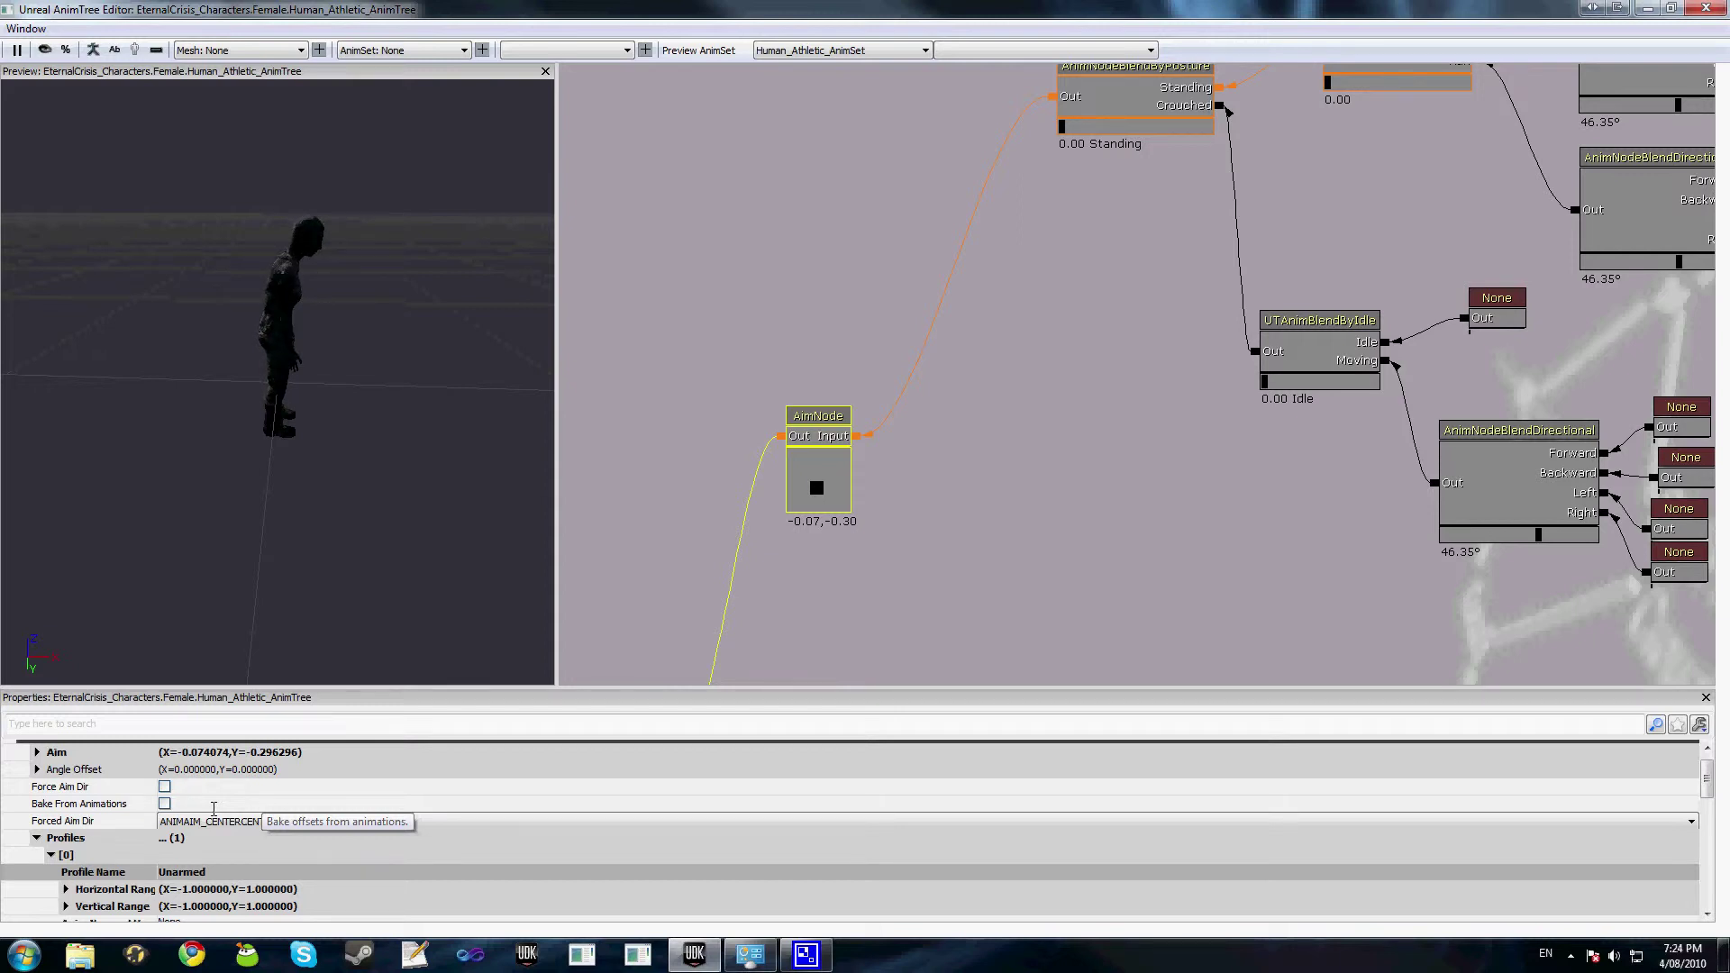
scroll(270, 848, "down", 1)
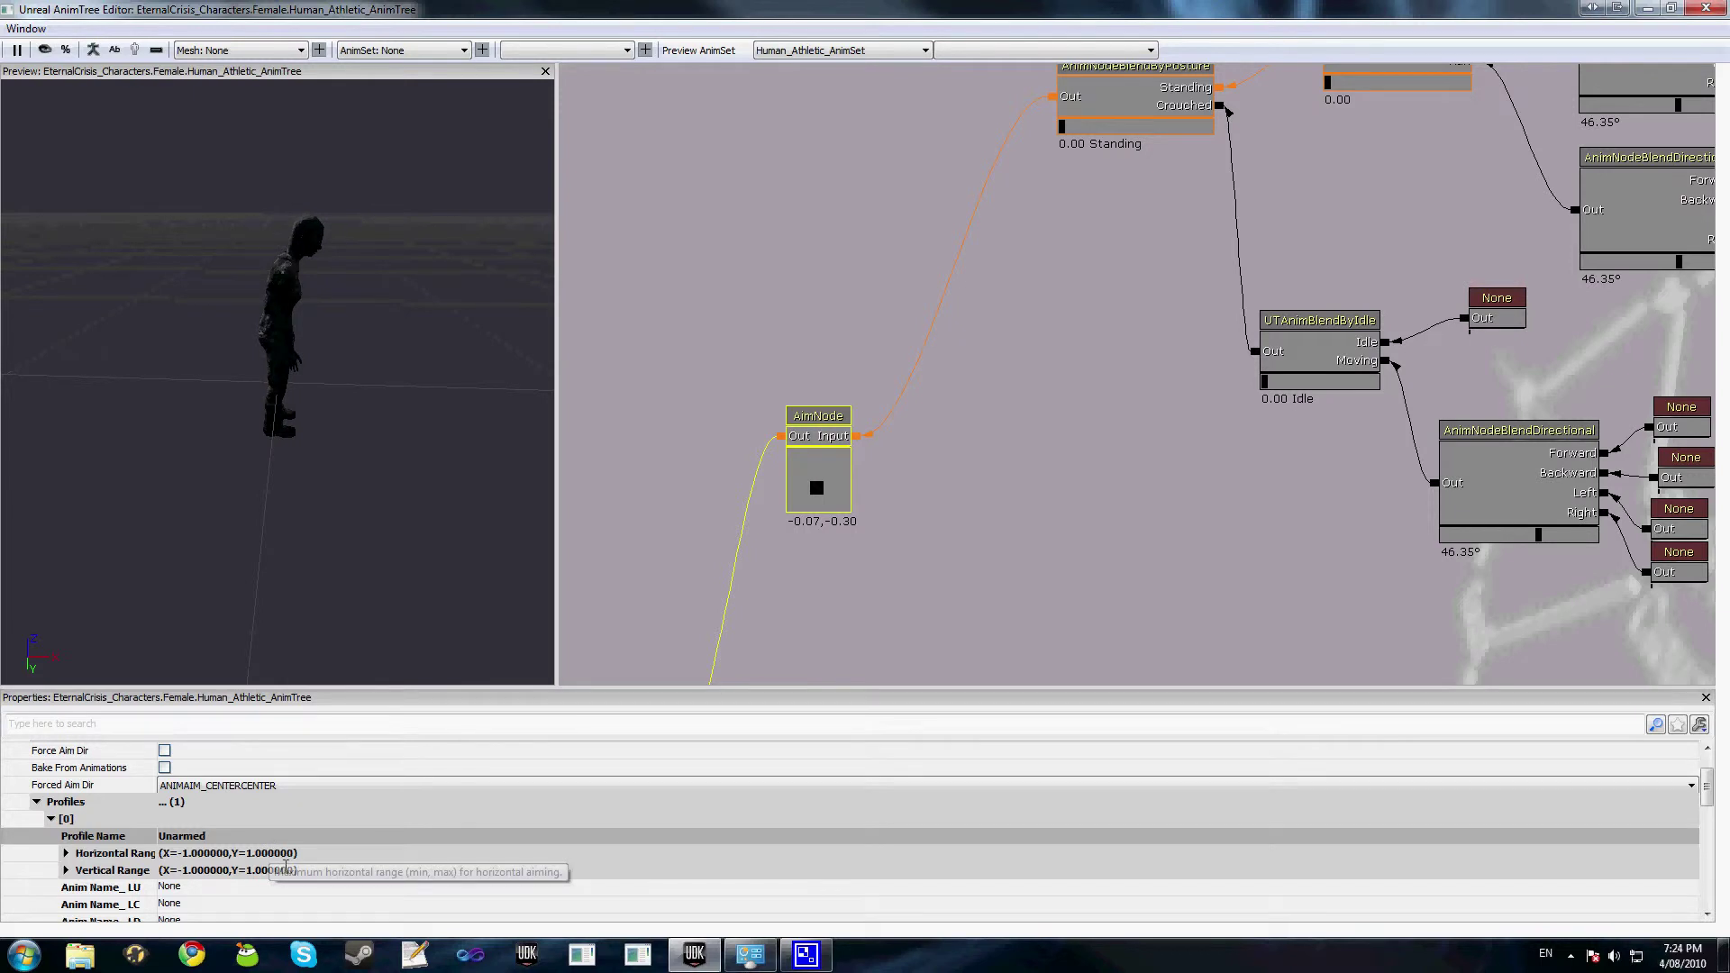
left_click(1040, 463)
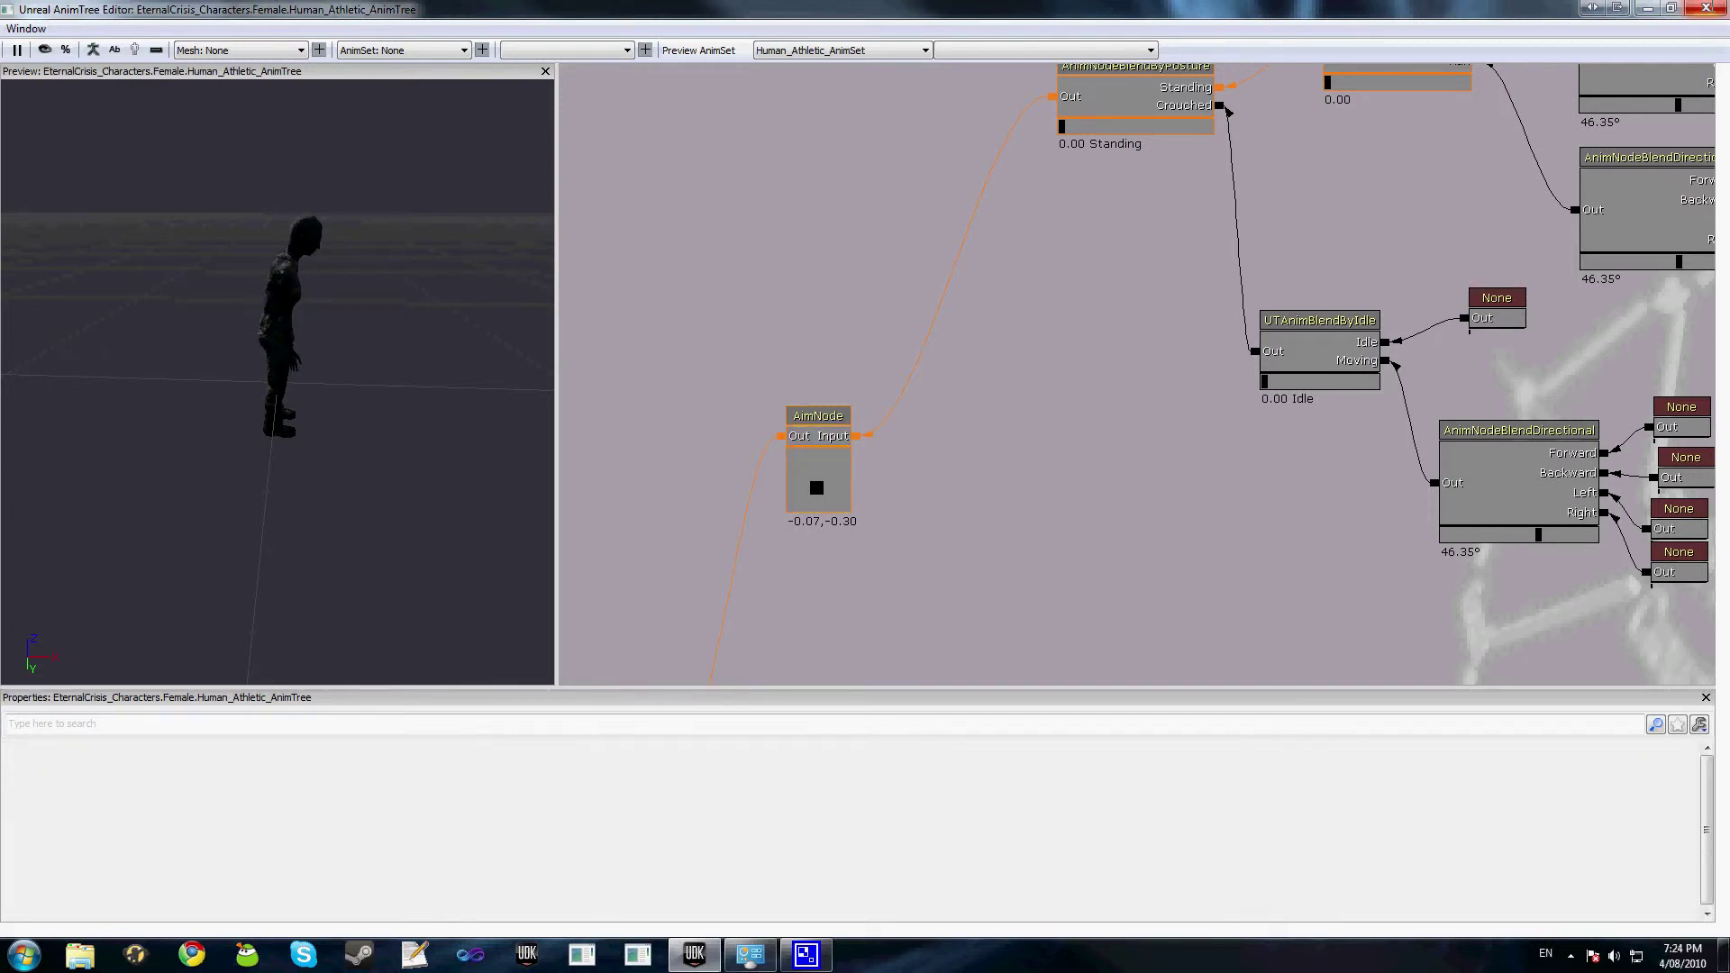
Close the AnimTree Editor and save the character package containing the AnimTree
left_click(1706, 9)
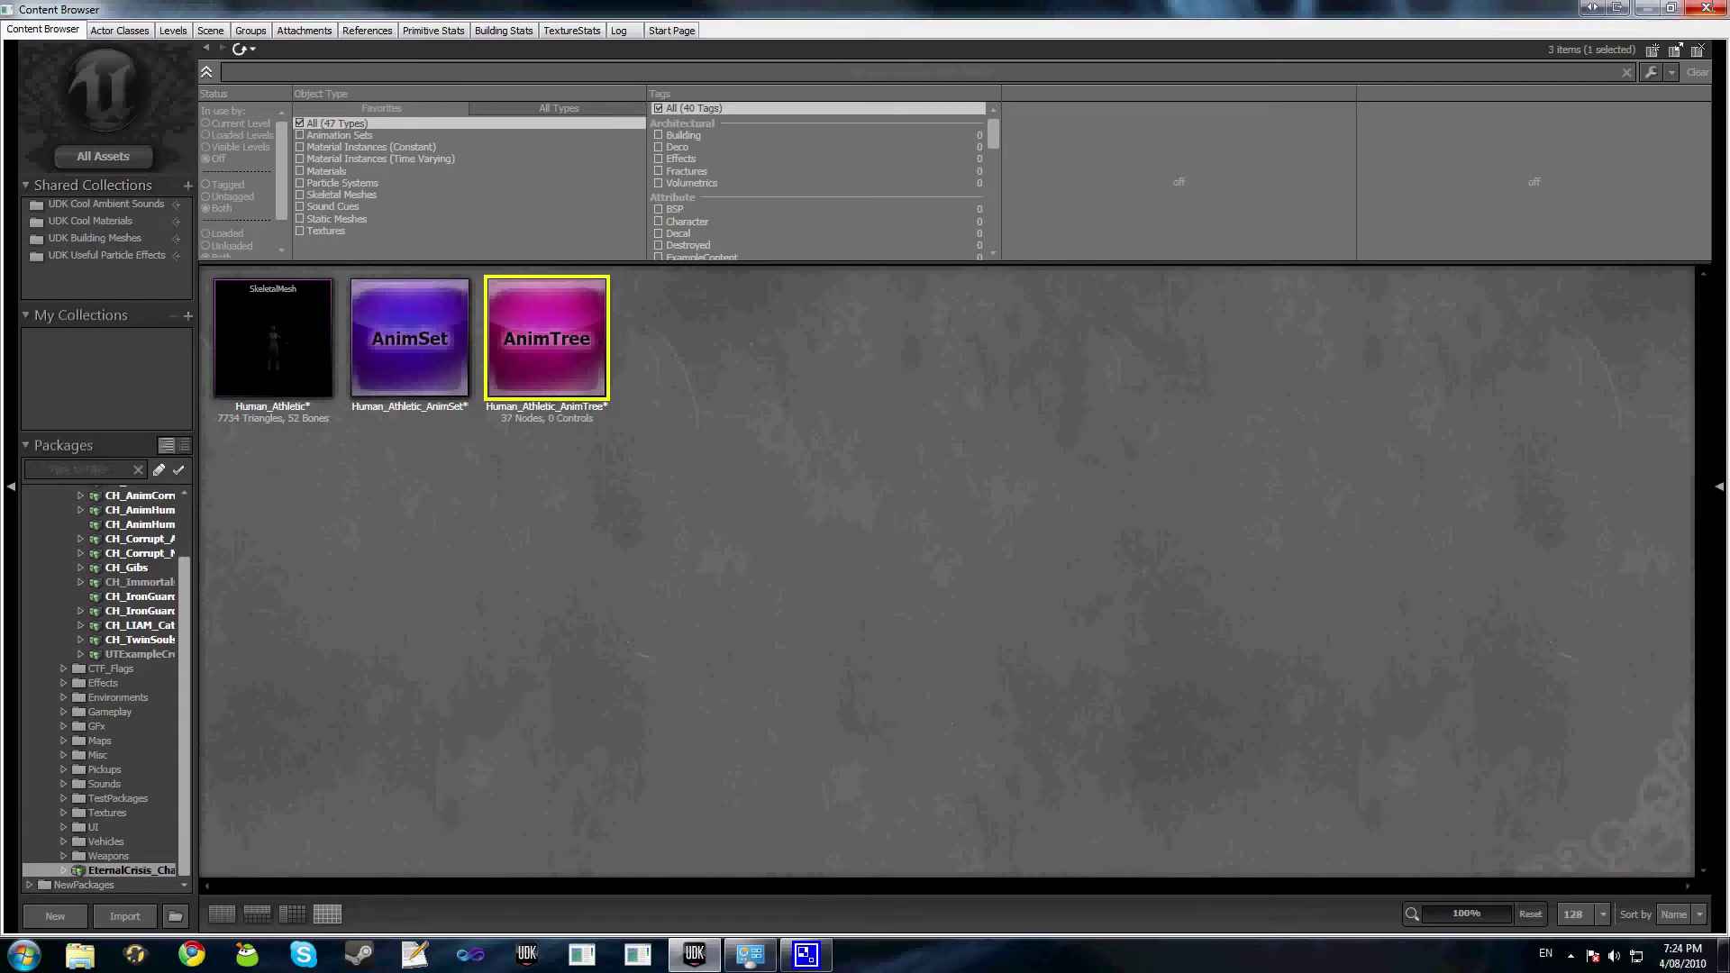
right_click(121, 867)
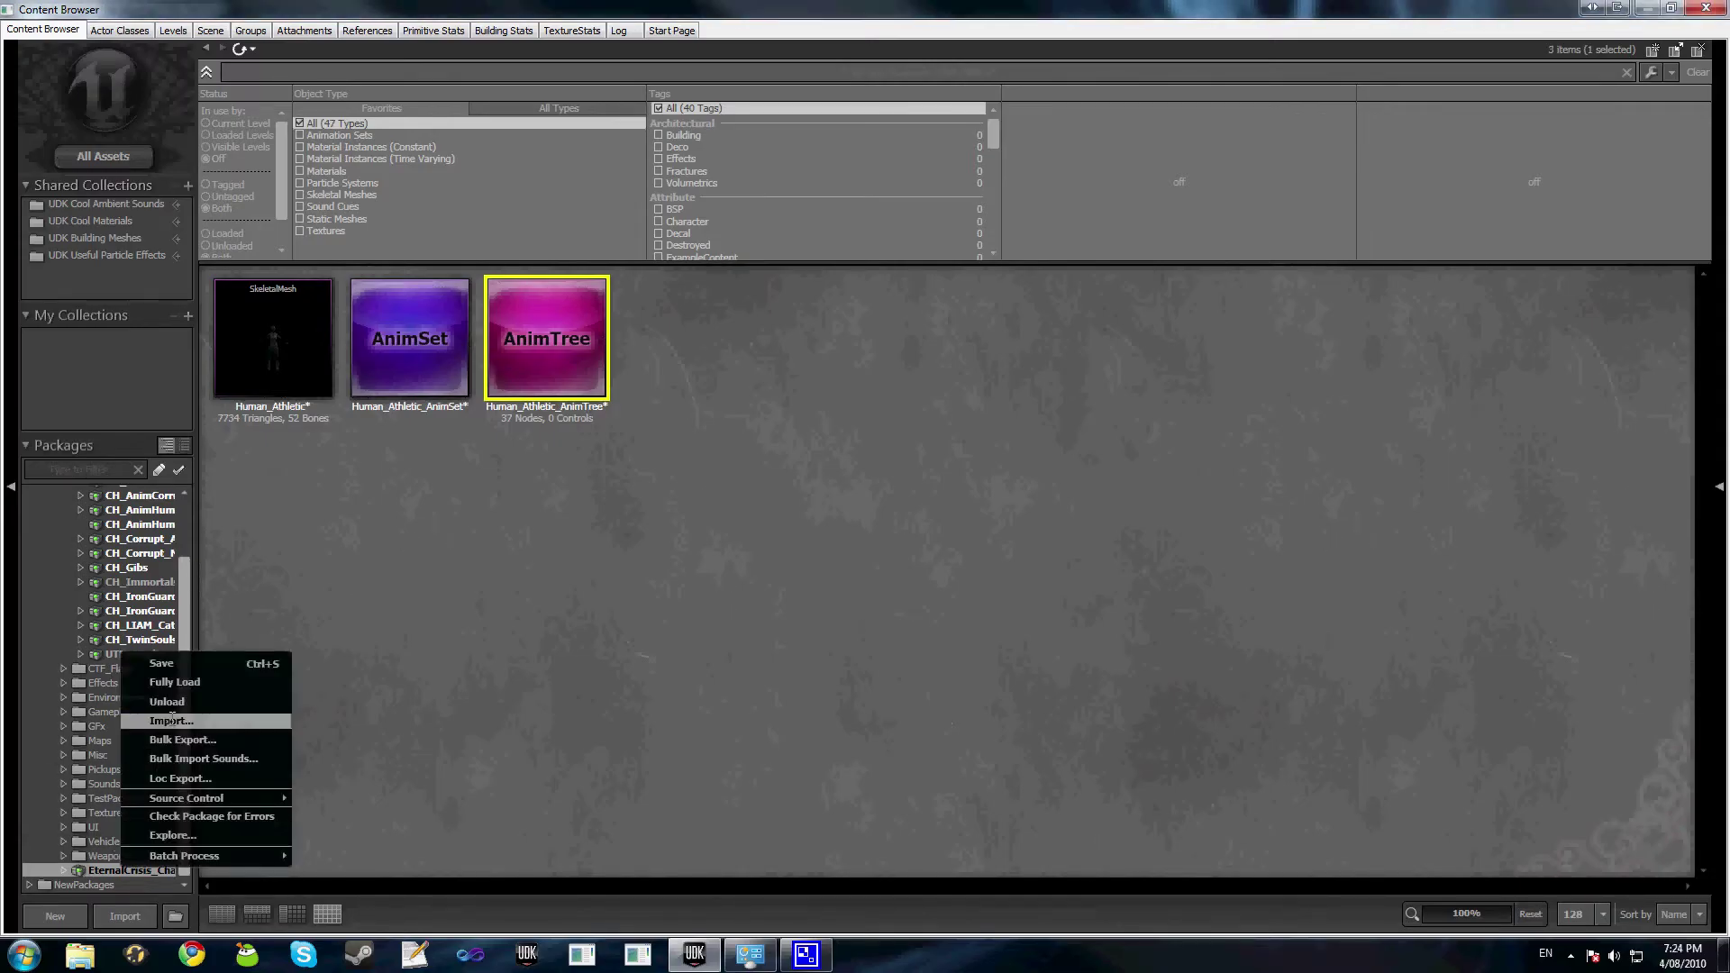
left_click(172, 720)
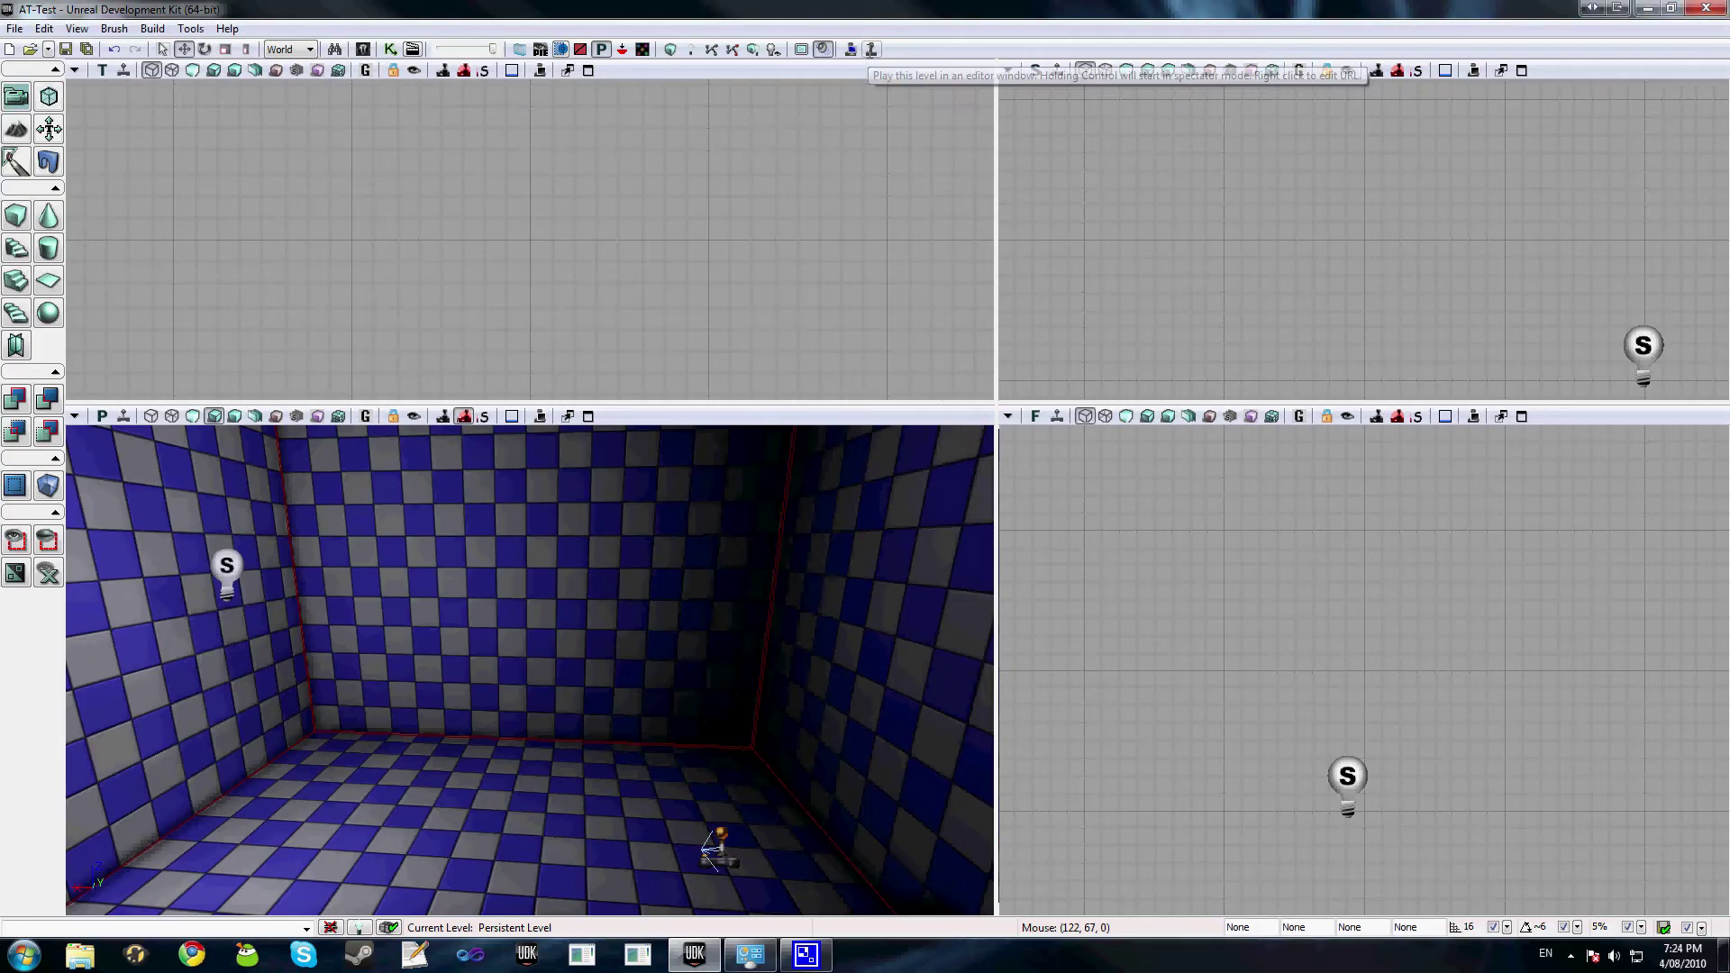
left_click(870, 50)
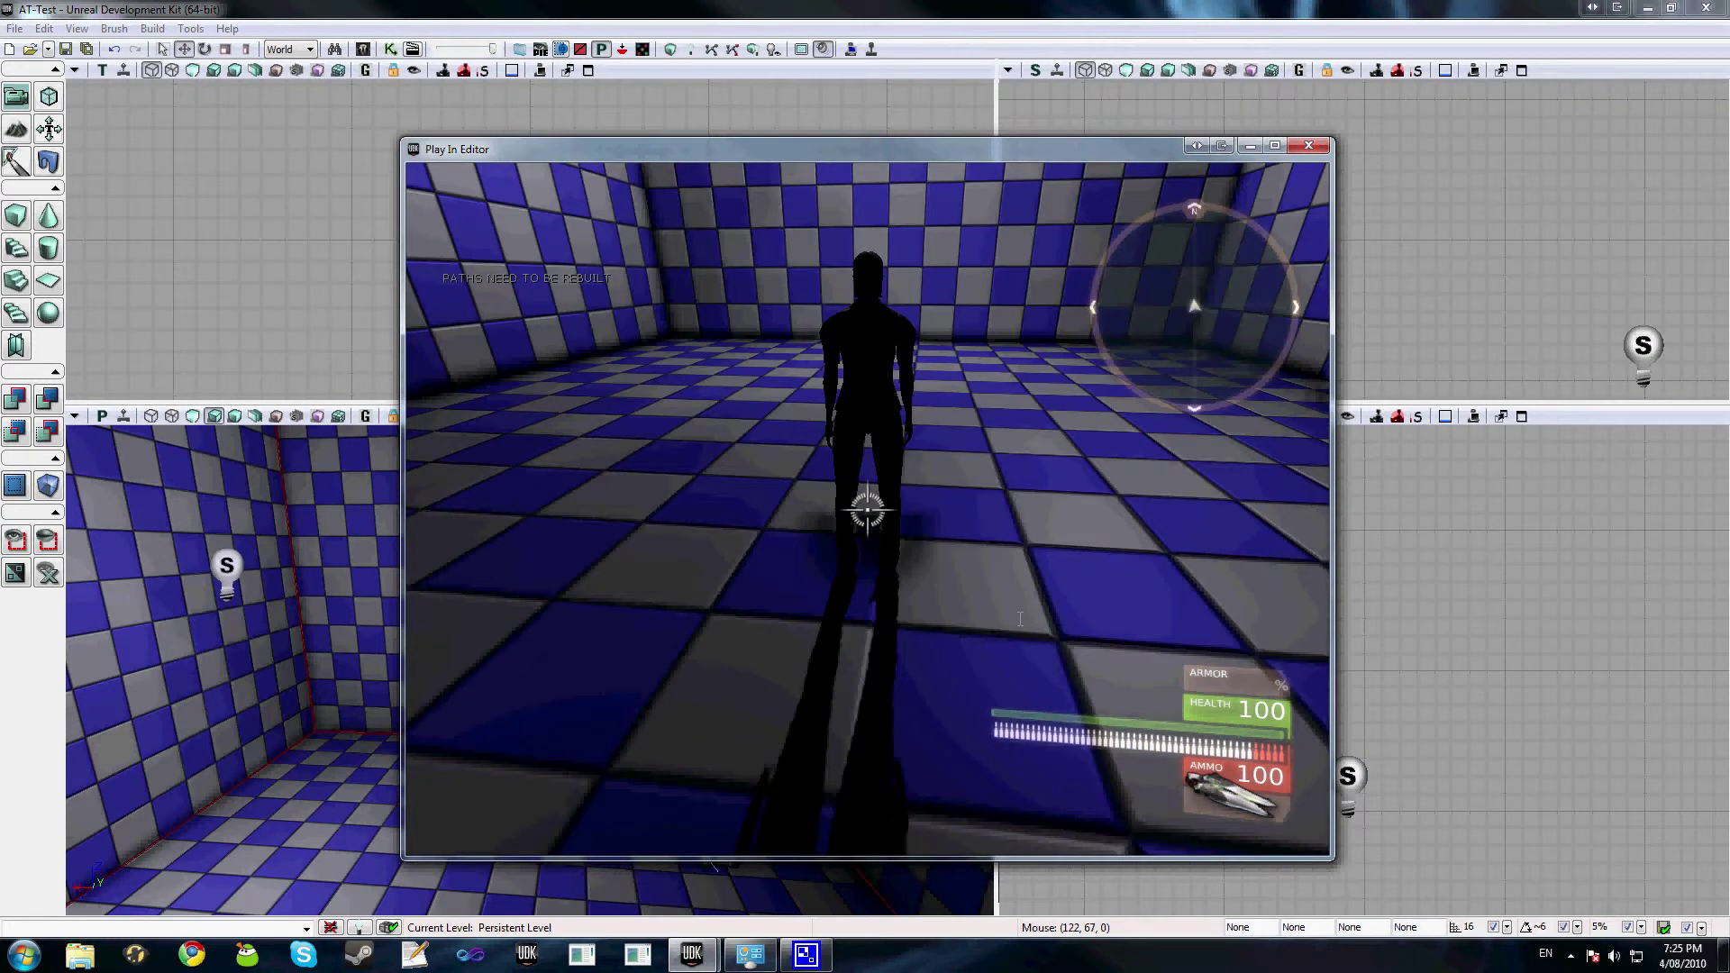
key("Escape")
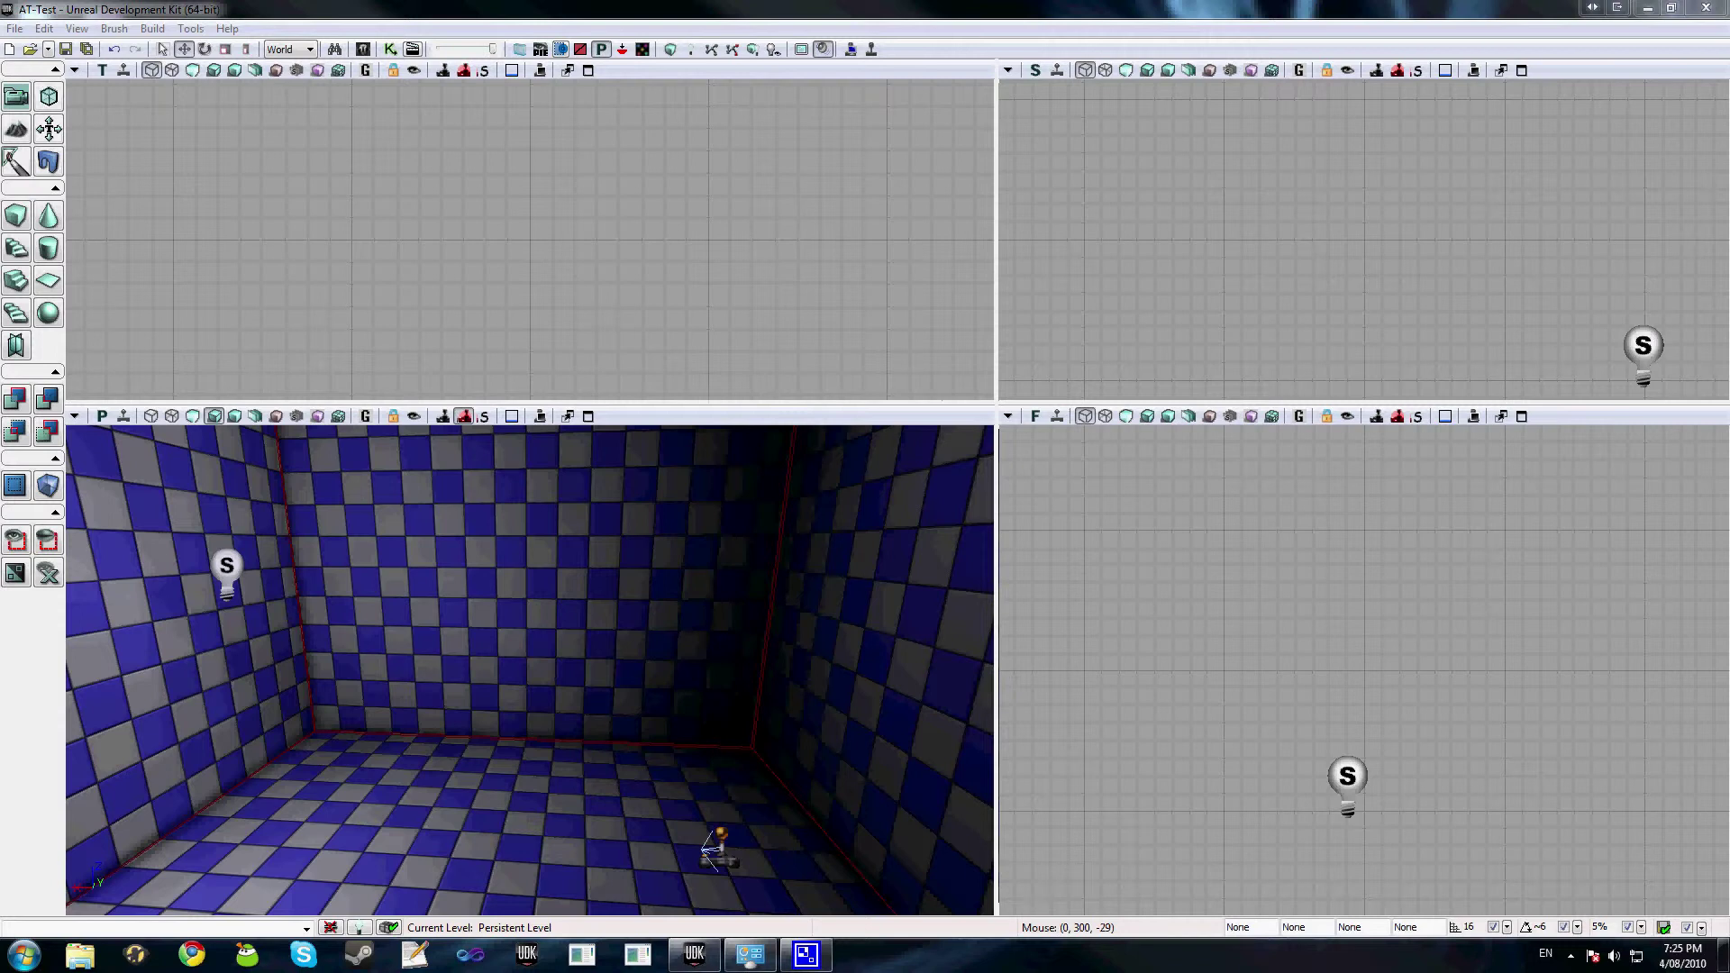
Open UTPawn.uc in Notepad++ and highlight the line that looks up AimNode
key("alt+Tab")
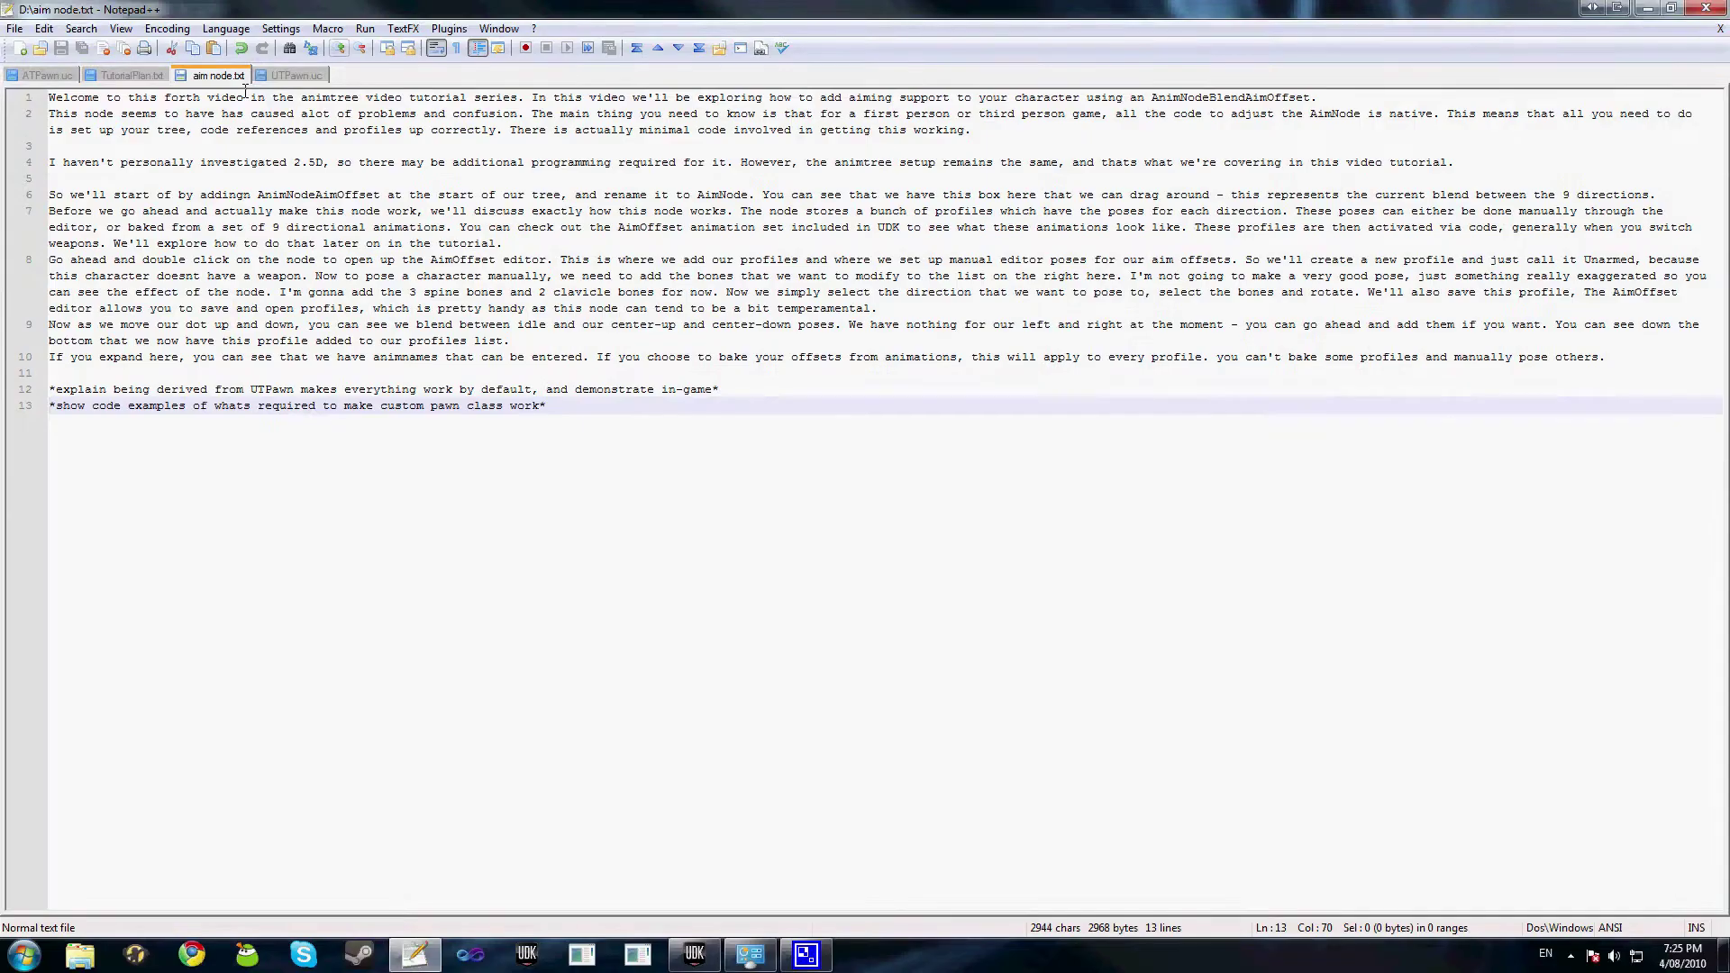
left_click(296, 75)
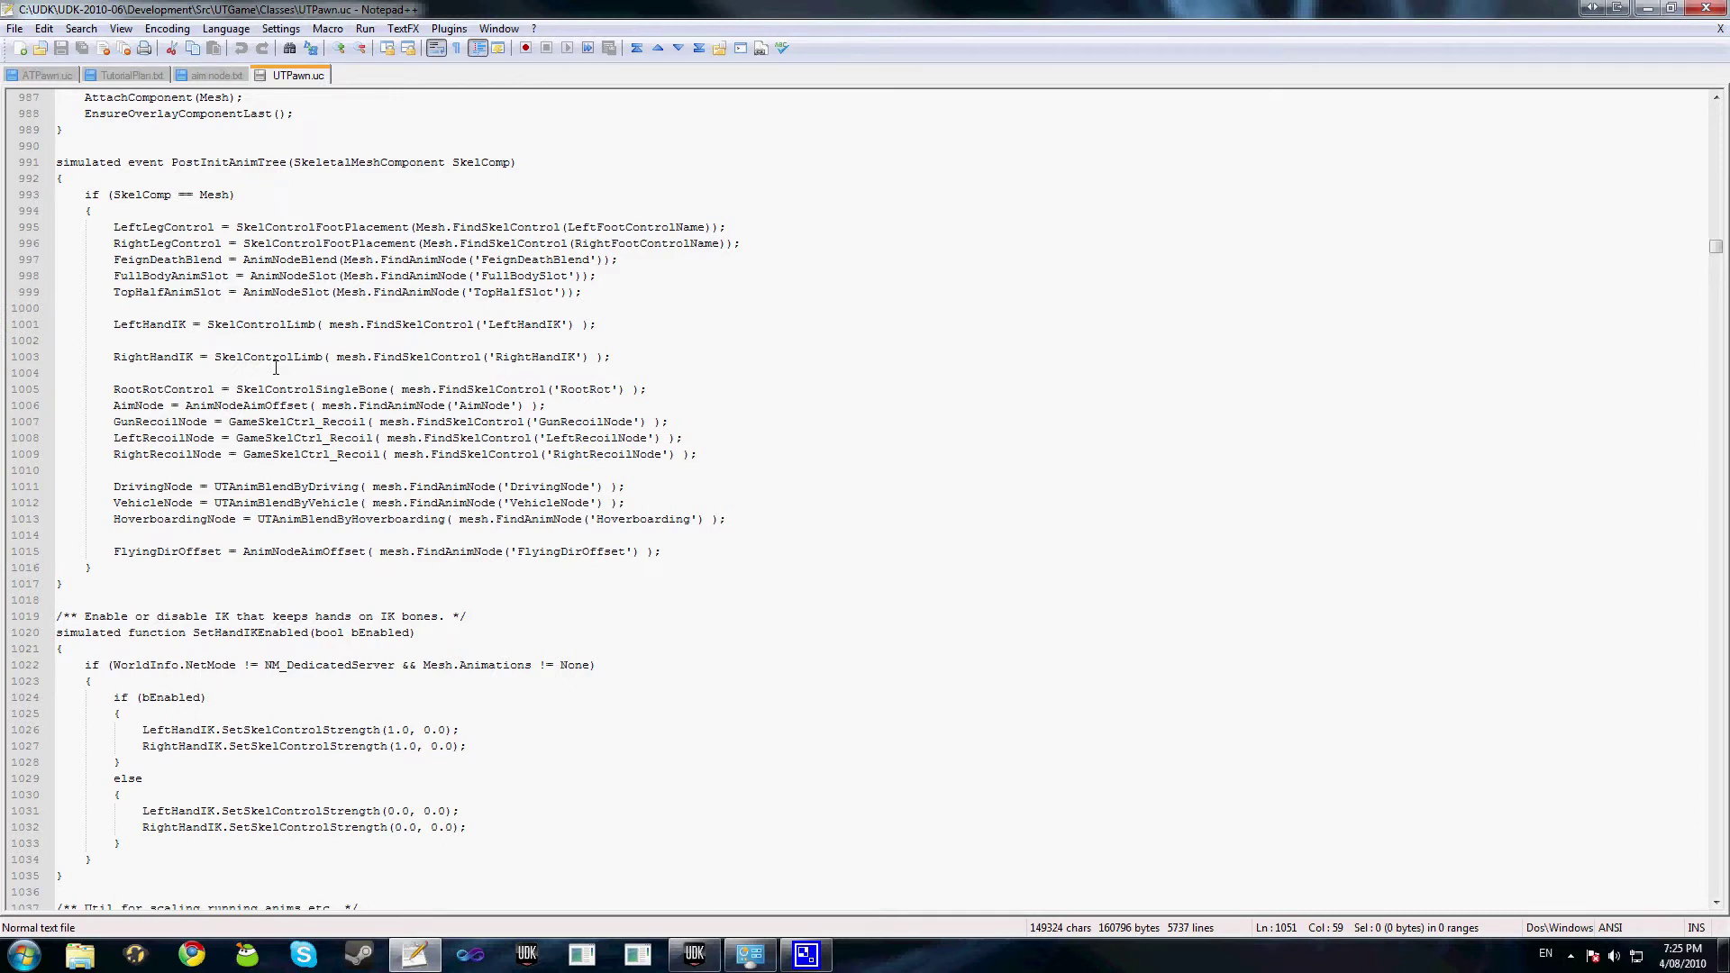
left_click_drag(565, 405, 116, 406)
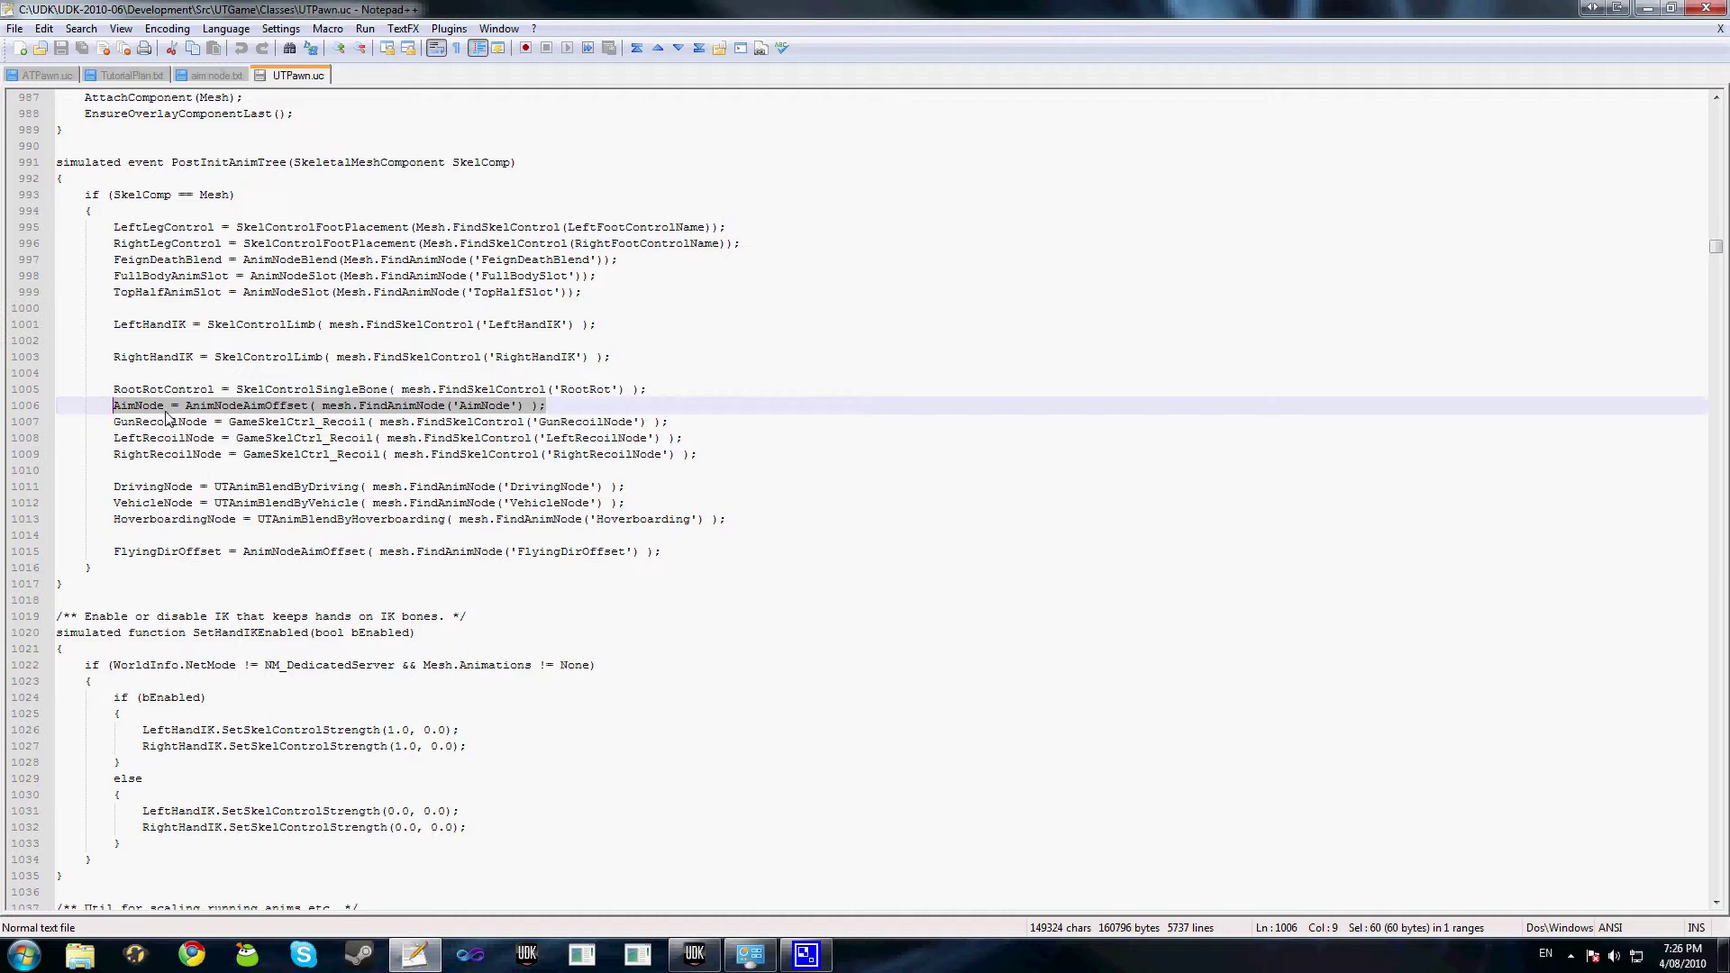
Scroll to the SetWeapAnimType profile-switching code, then return to the UDK editor
scroll(166, 417, "down", 2)
scroll(167, 417, "down", 9)
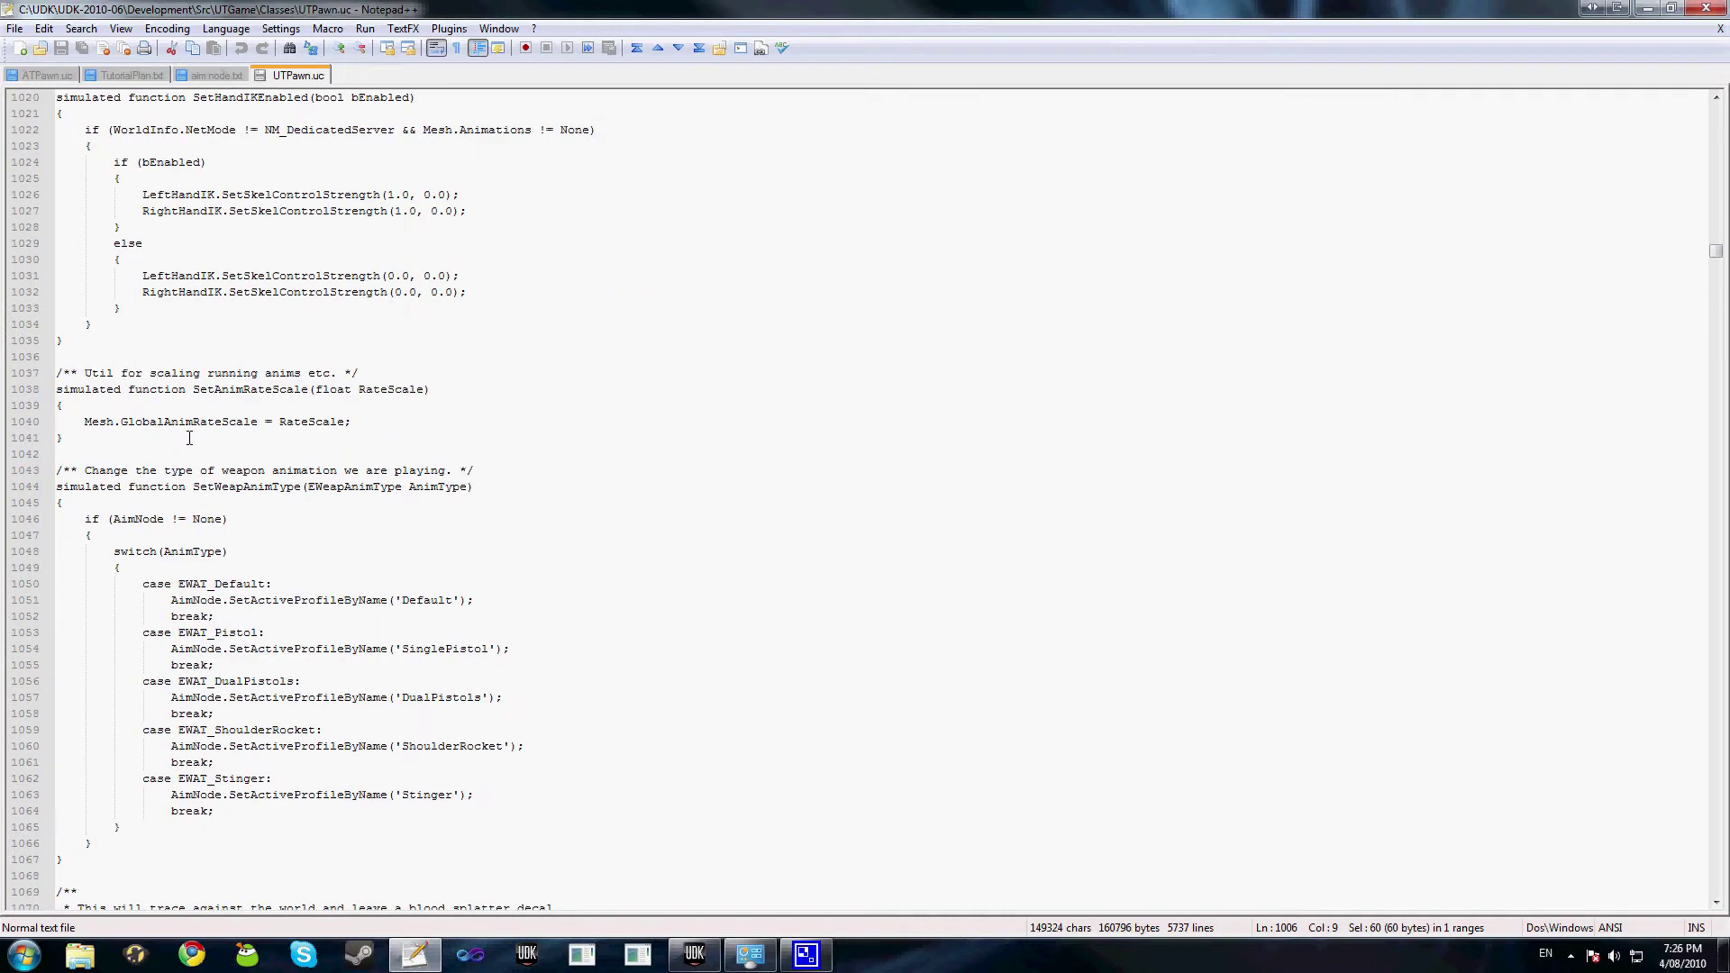
scroll(216, 487, "down", 1)
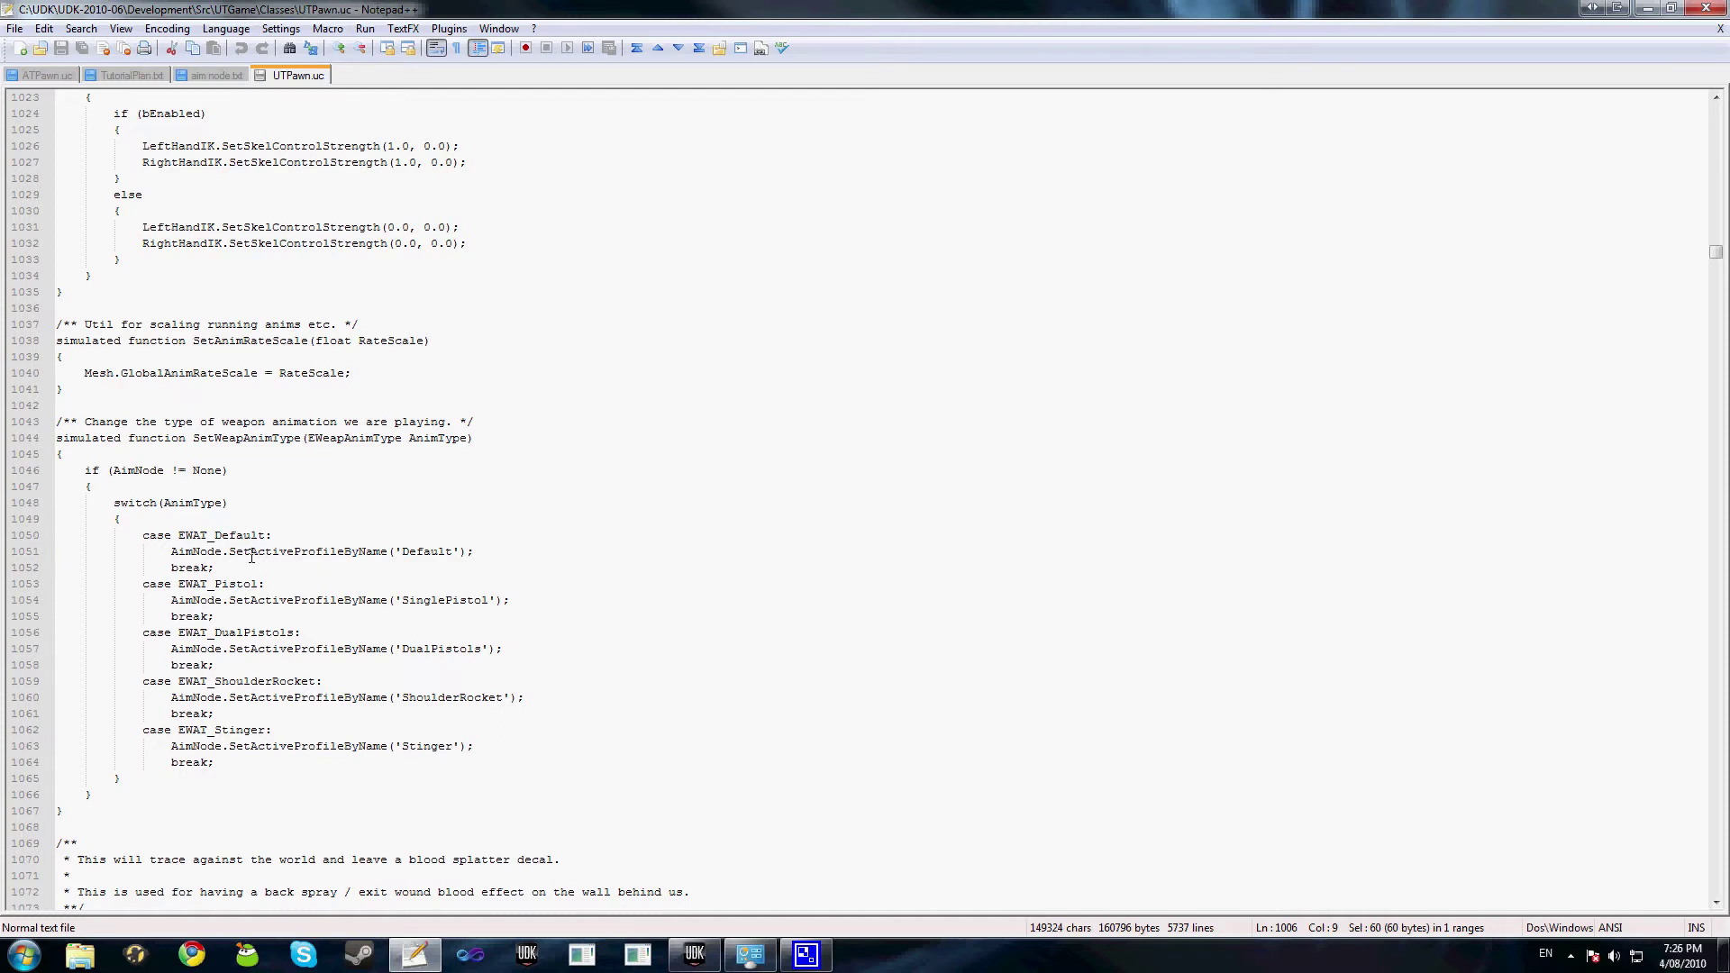
left_click_drag(863, 9, 862, 48)
left_click(225, 70)
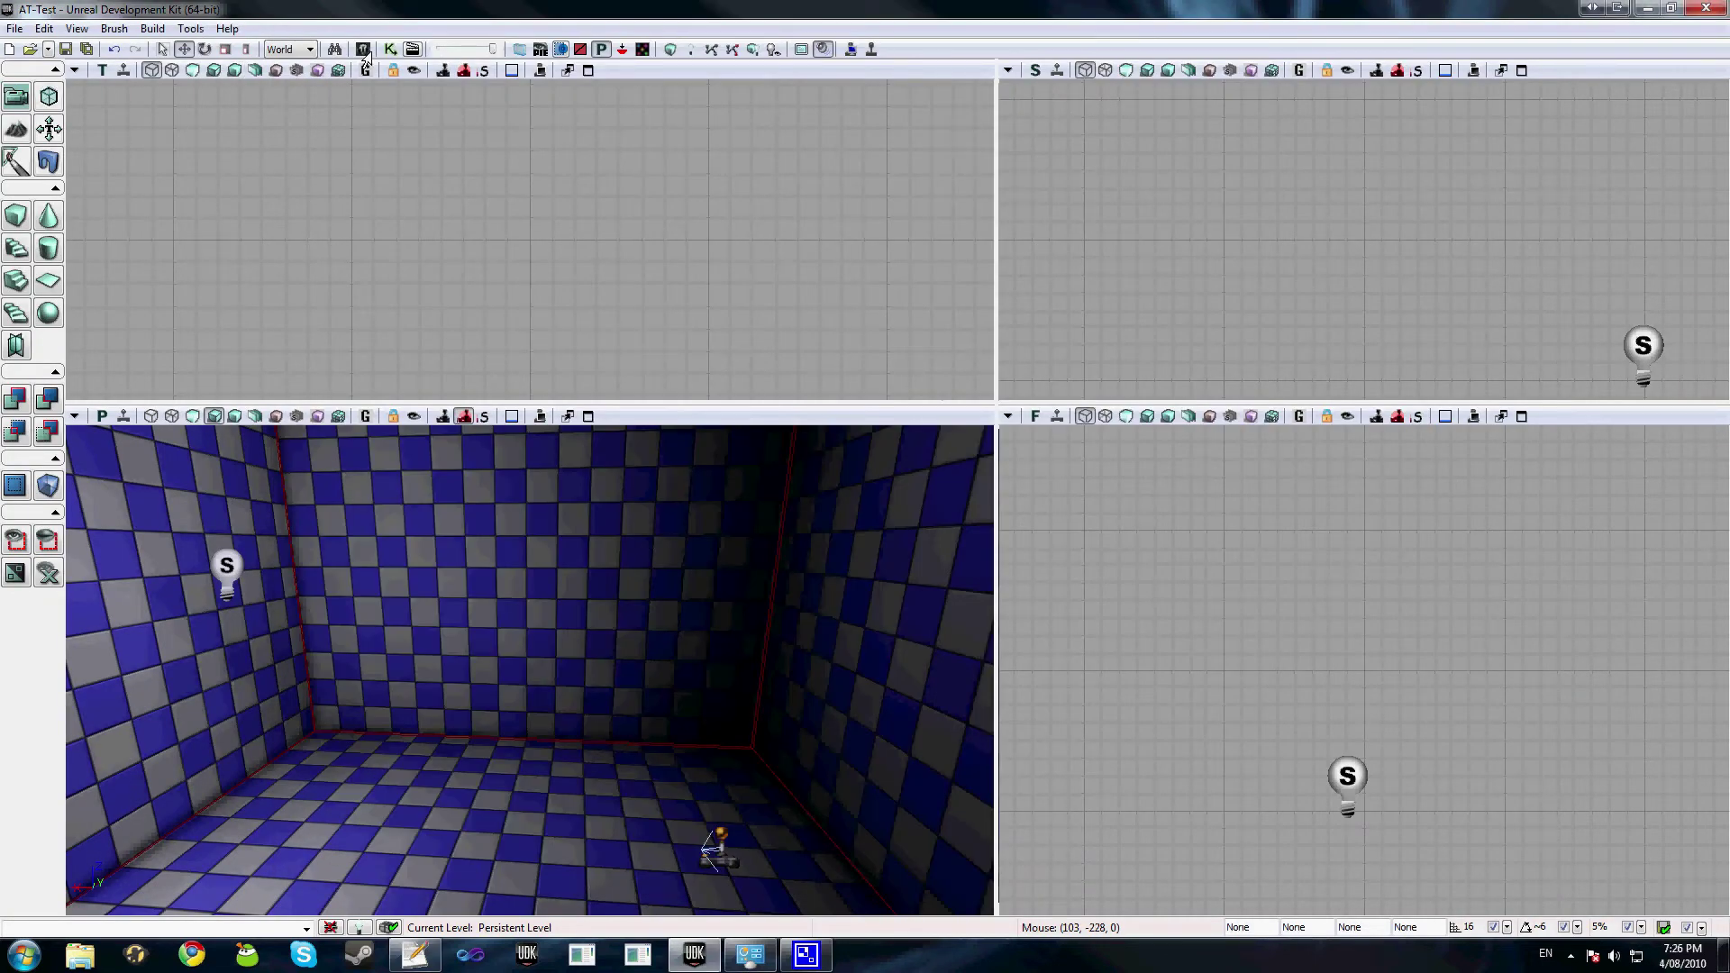
Reopen Human_Athletic_AnimTree for editing from the maximized Content Browser
key("ctrl+shift+f")
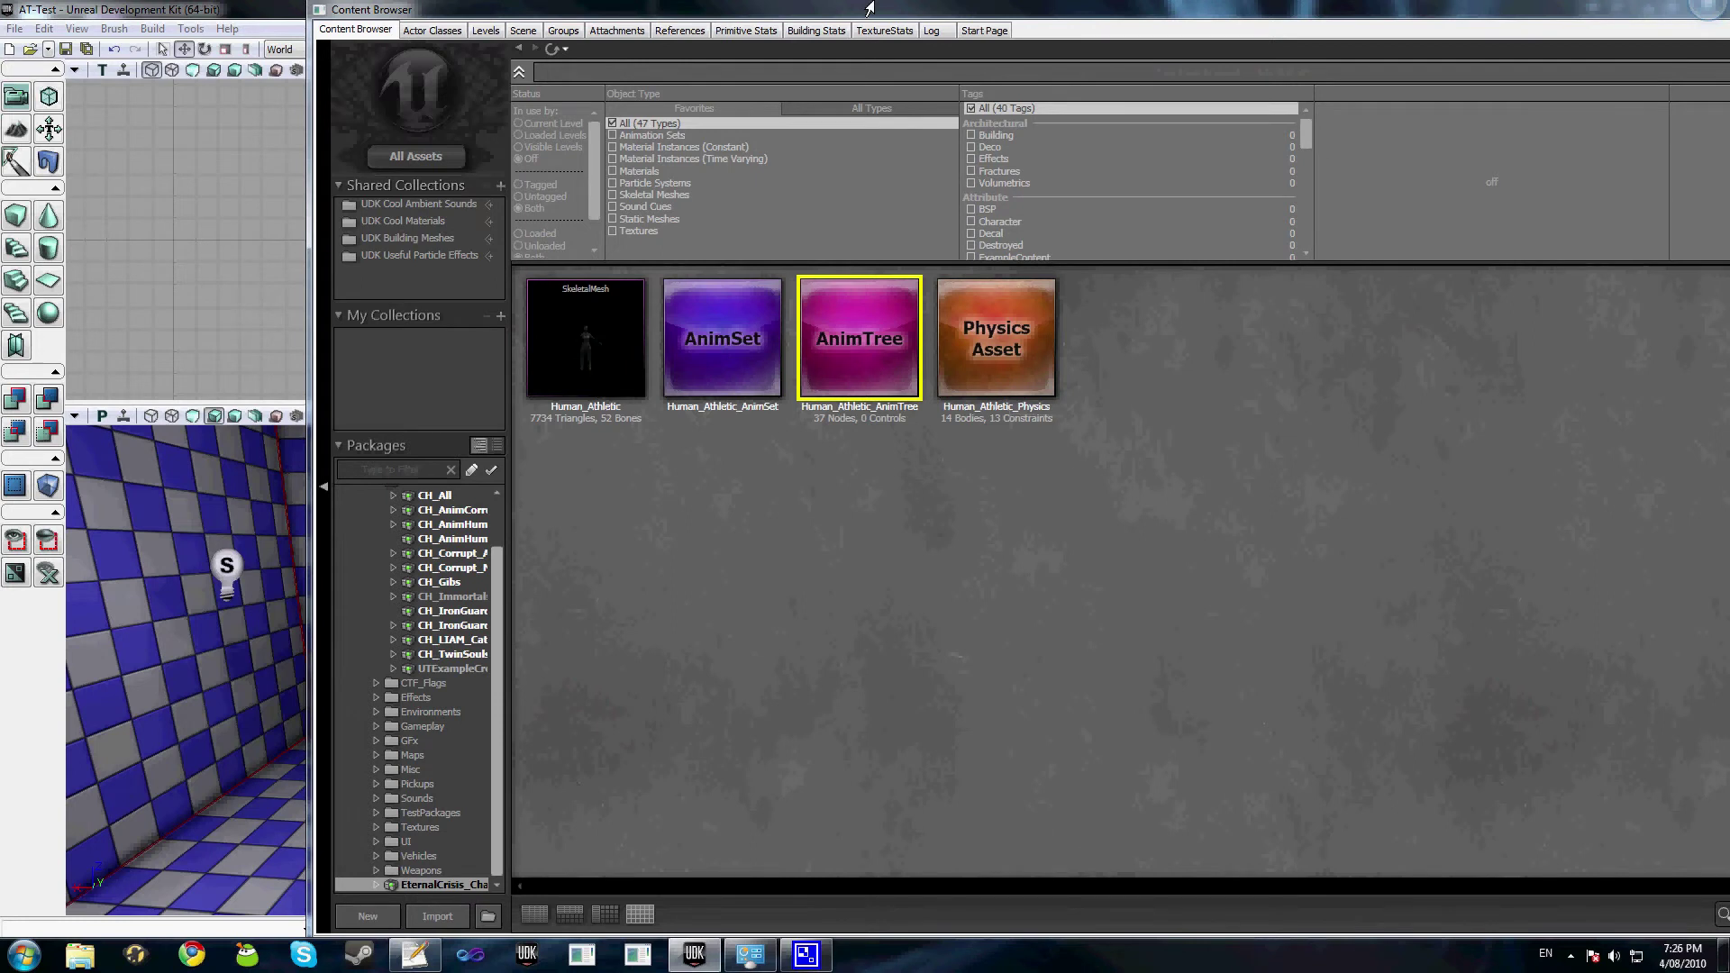
double_click(870, 9)
double_click(526, 356)
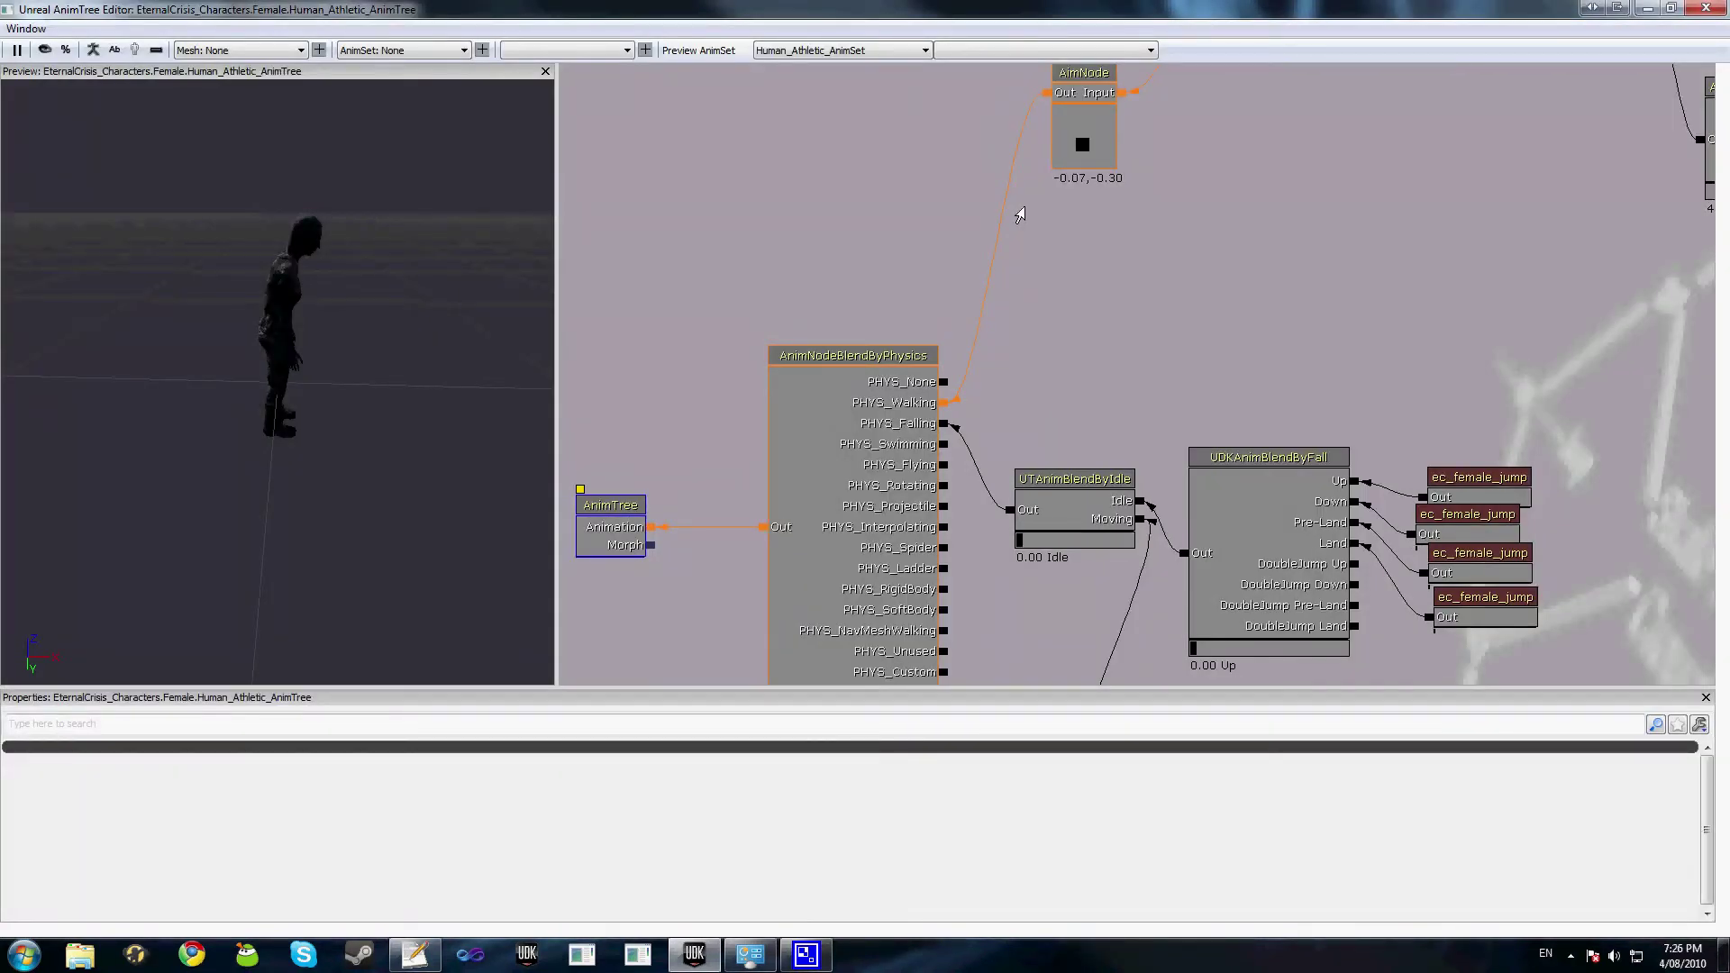
Show AimNode's Unarmed profile with Horizontal Range -1 to 1, then bring UTPawn.uc forward
left_click(1081, 127)
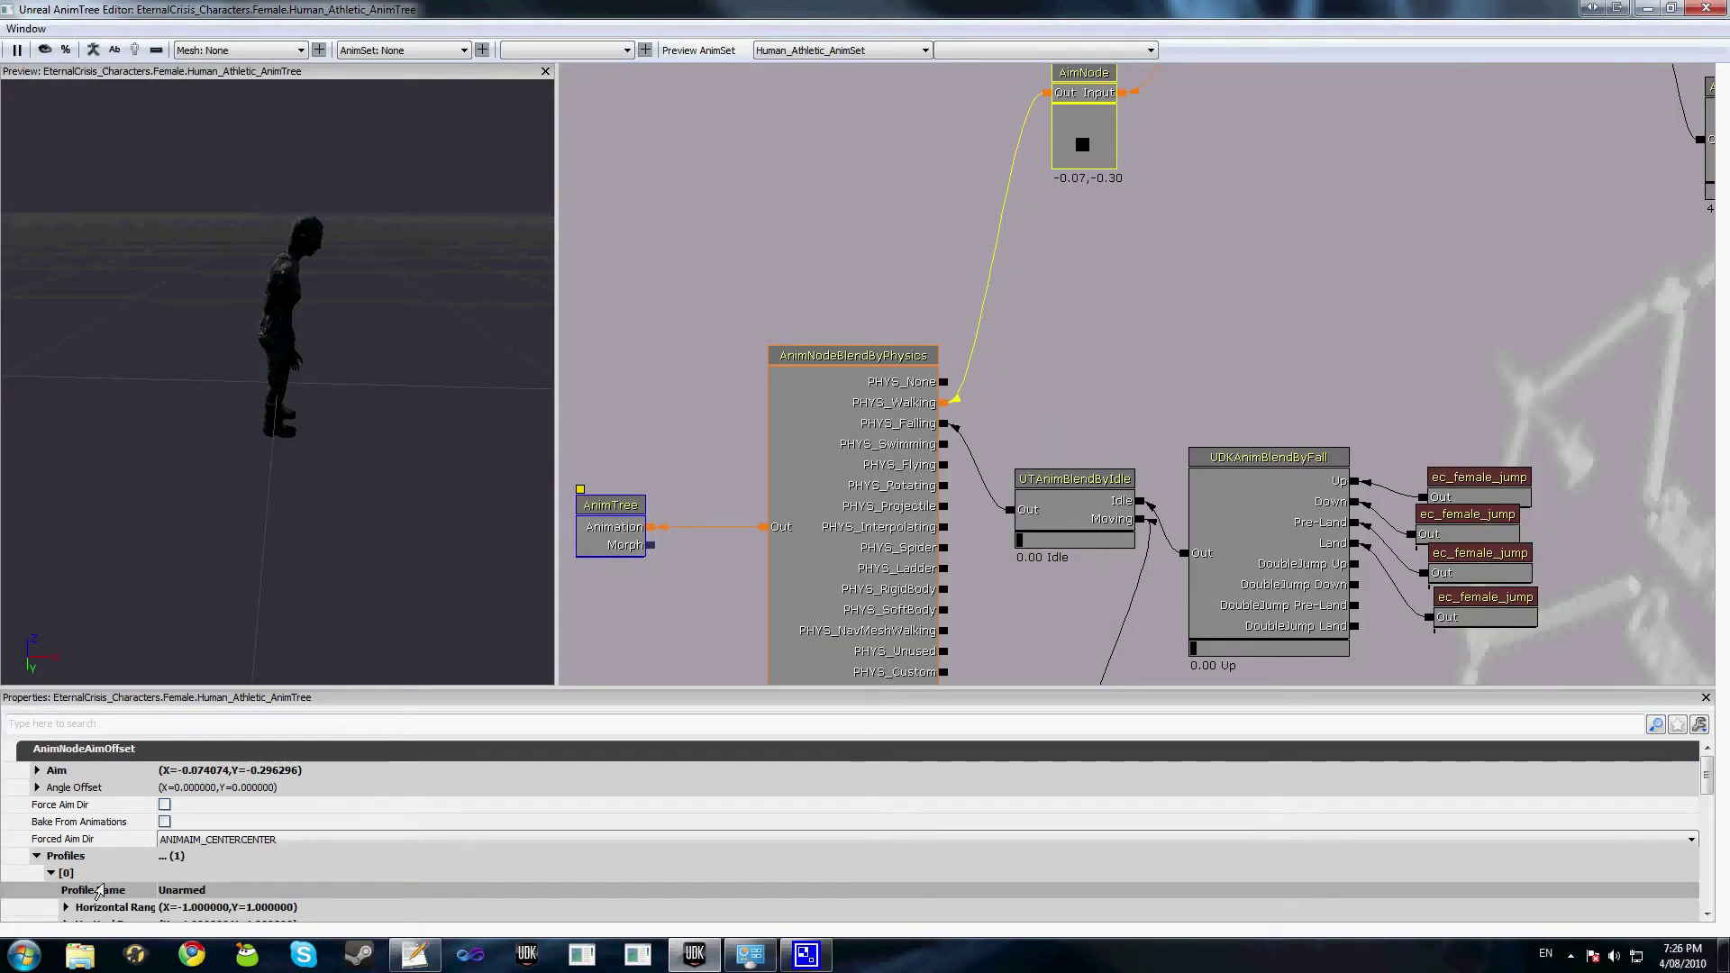
scroll(99, 890, "down", 1)
double_click(99, 881)
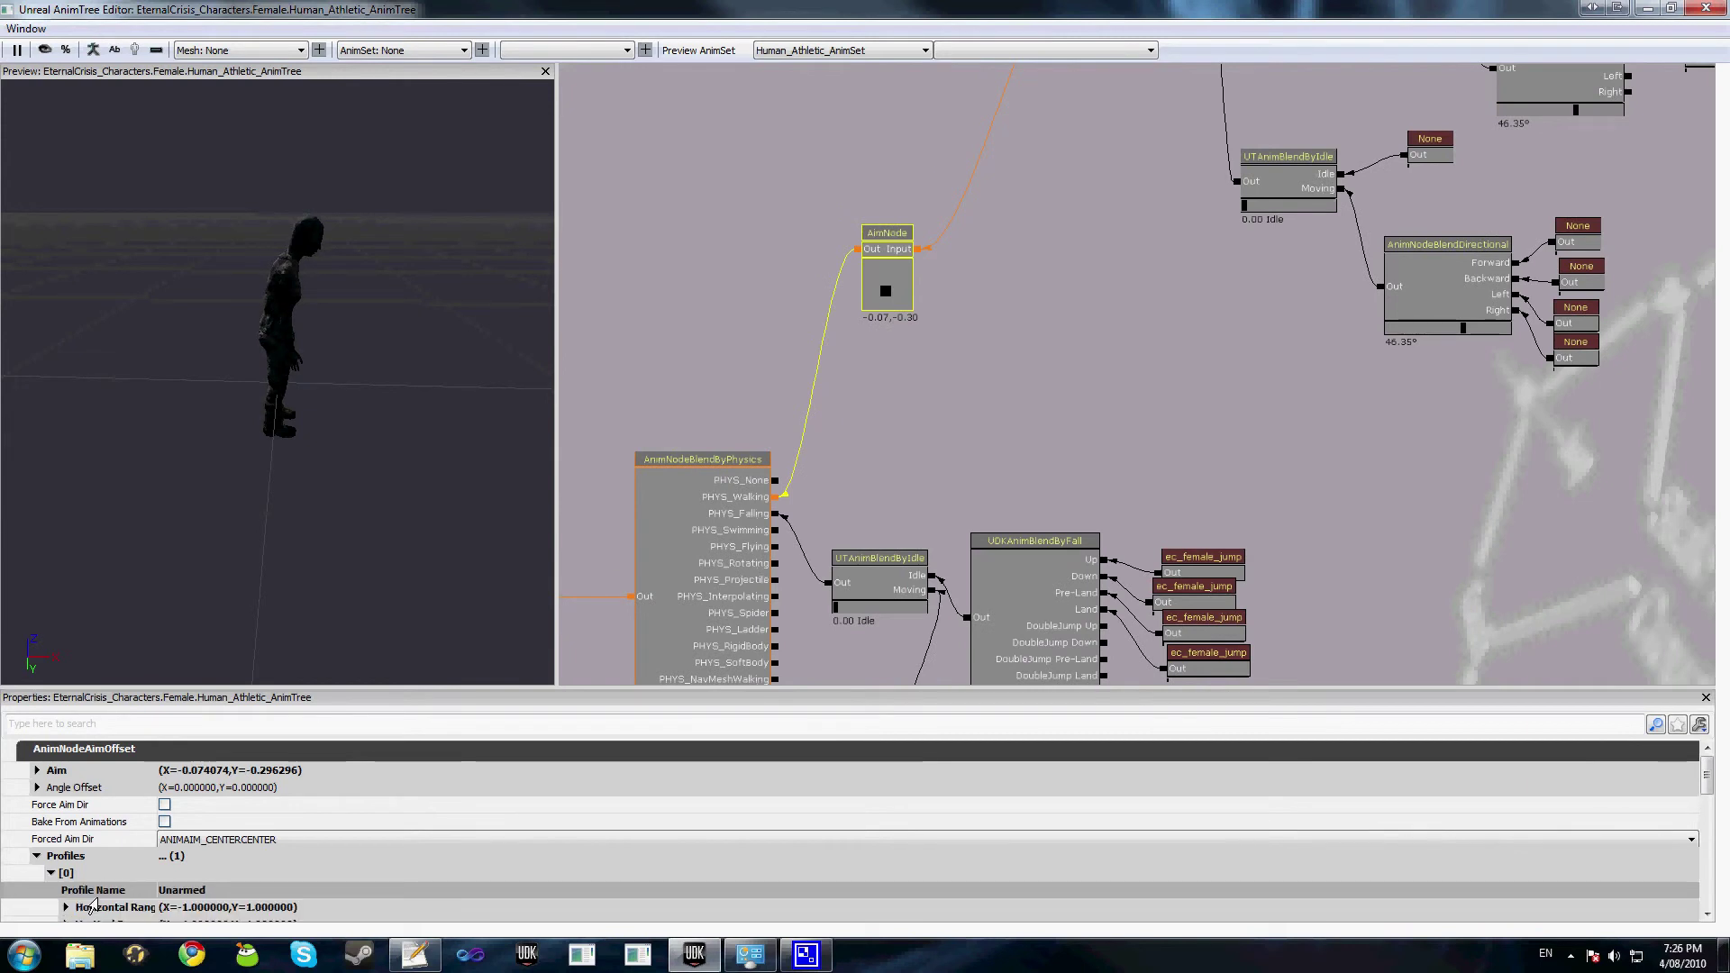
scroll(95, 904, "down", 2)
scroll(90, 907, "up", 3)
double_click(88, 908)
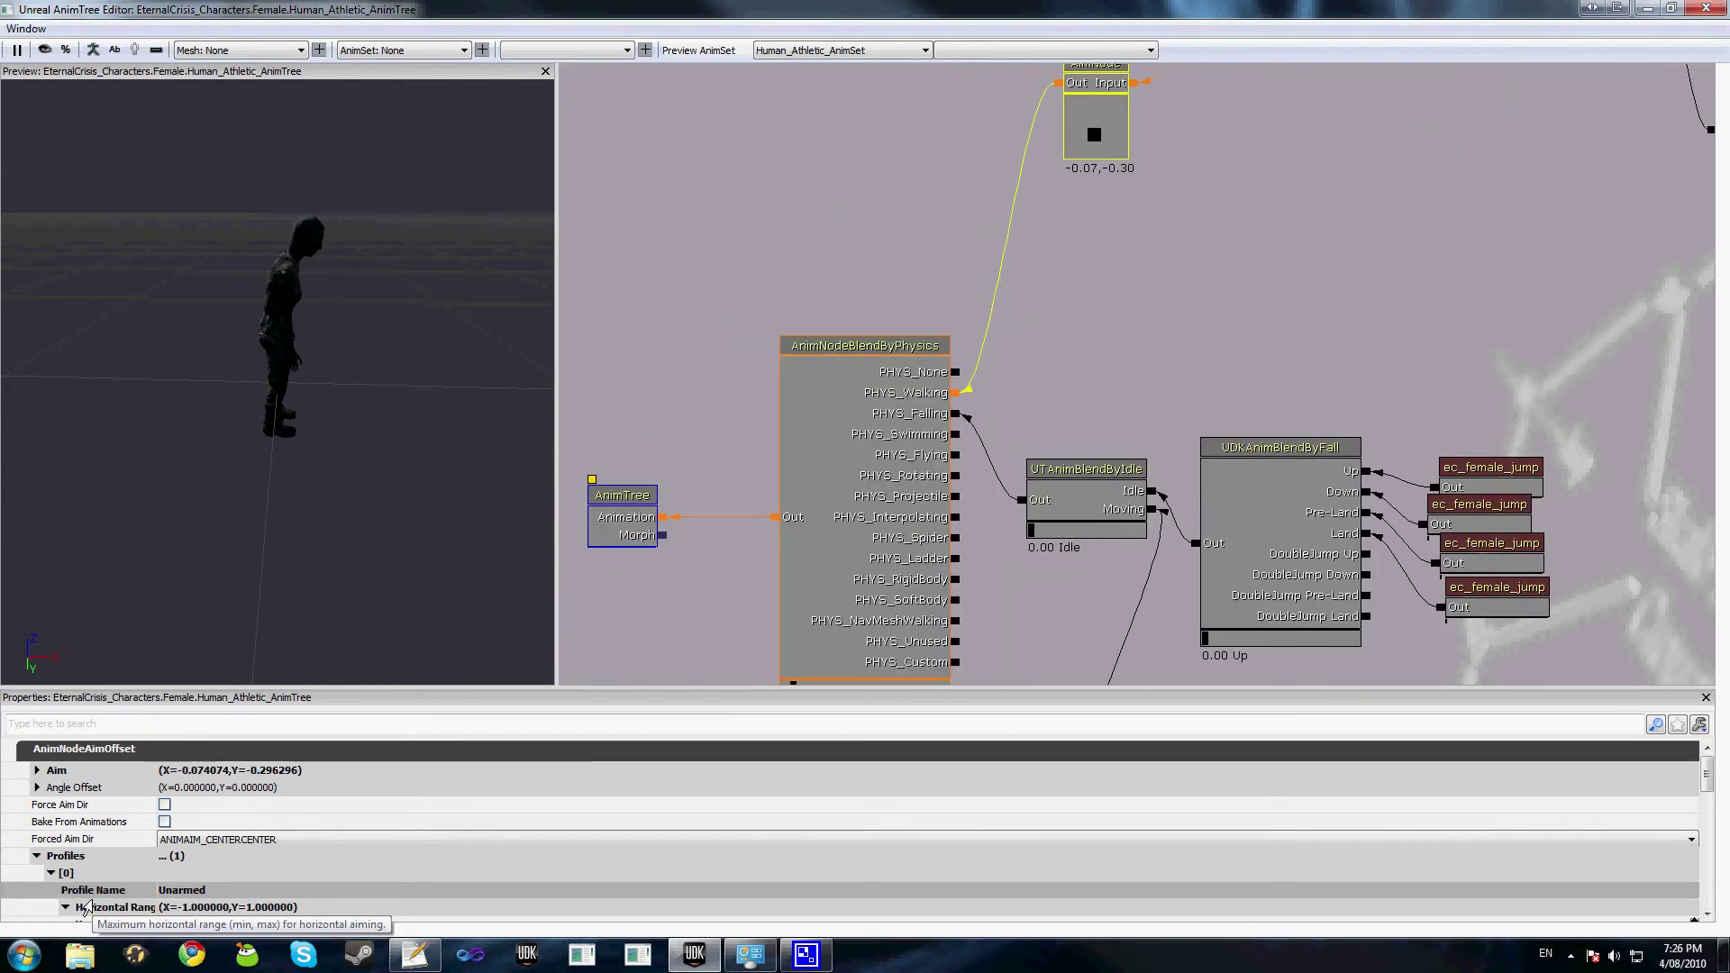
scroll(1701, 793, "down", 1)
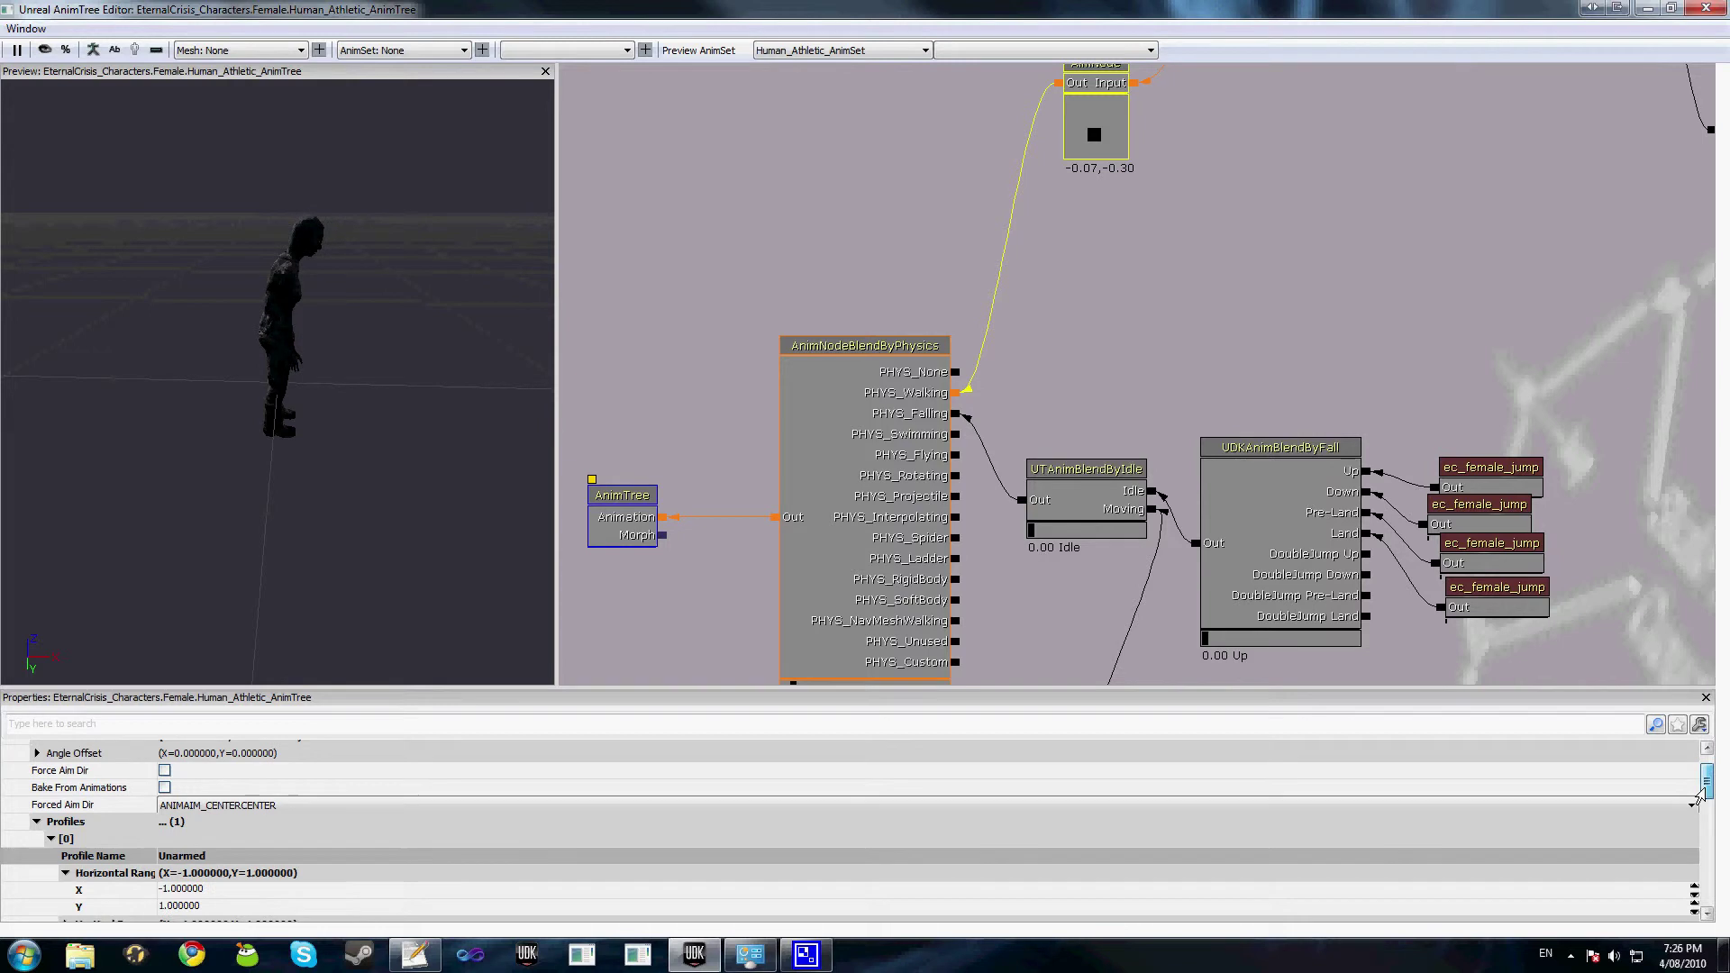
left_click(398, 950)
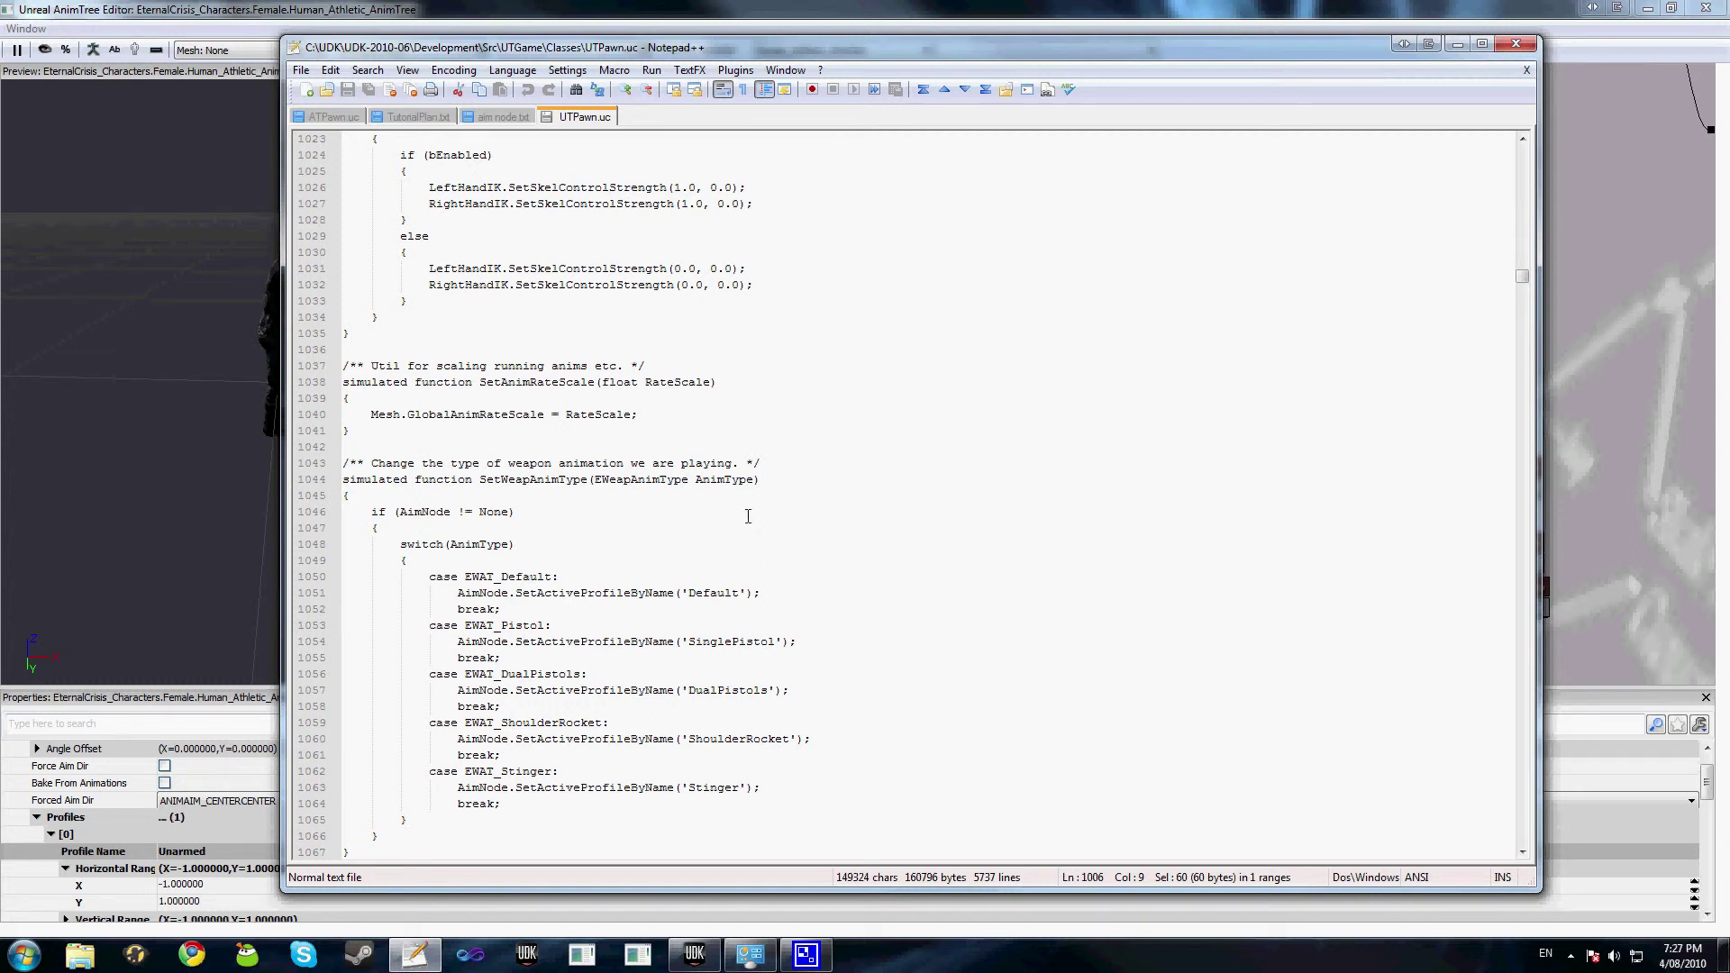
Minimize the Notepad++ UTPawn.uc window to reveal AimNode's Unarmed profile in the AnimTree Editor
left_click(1457, 44)
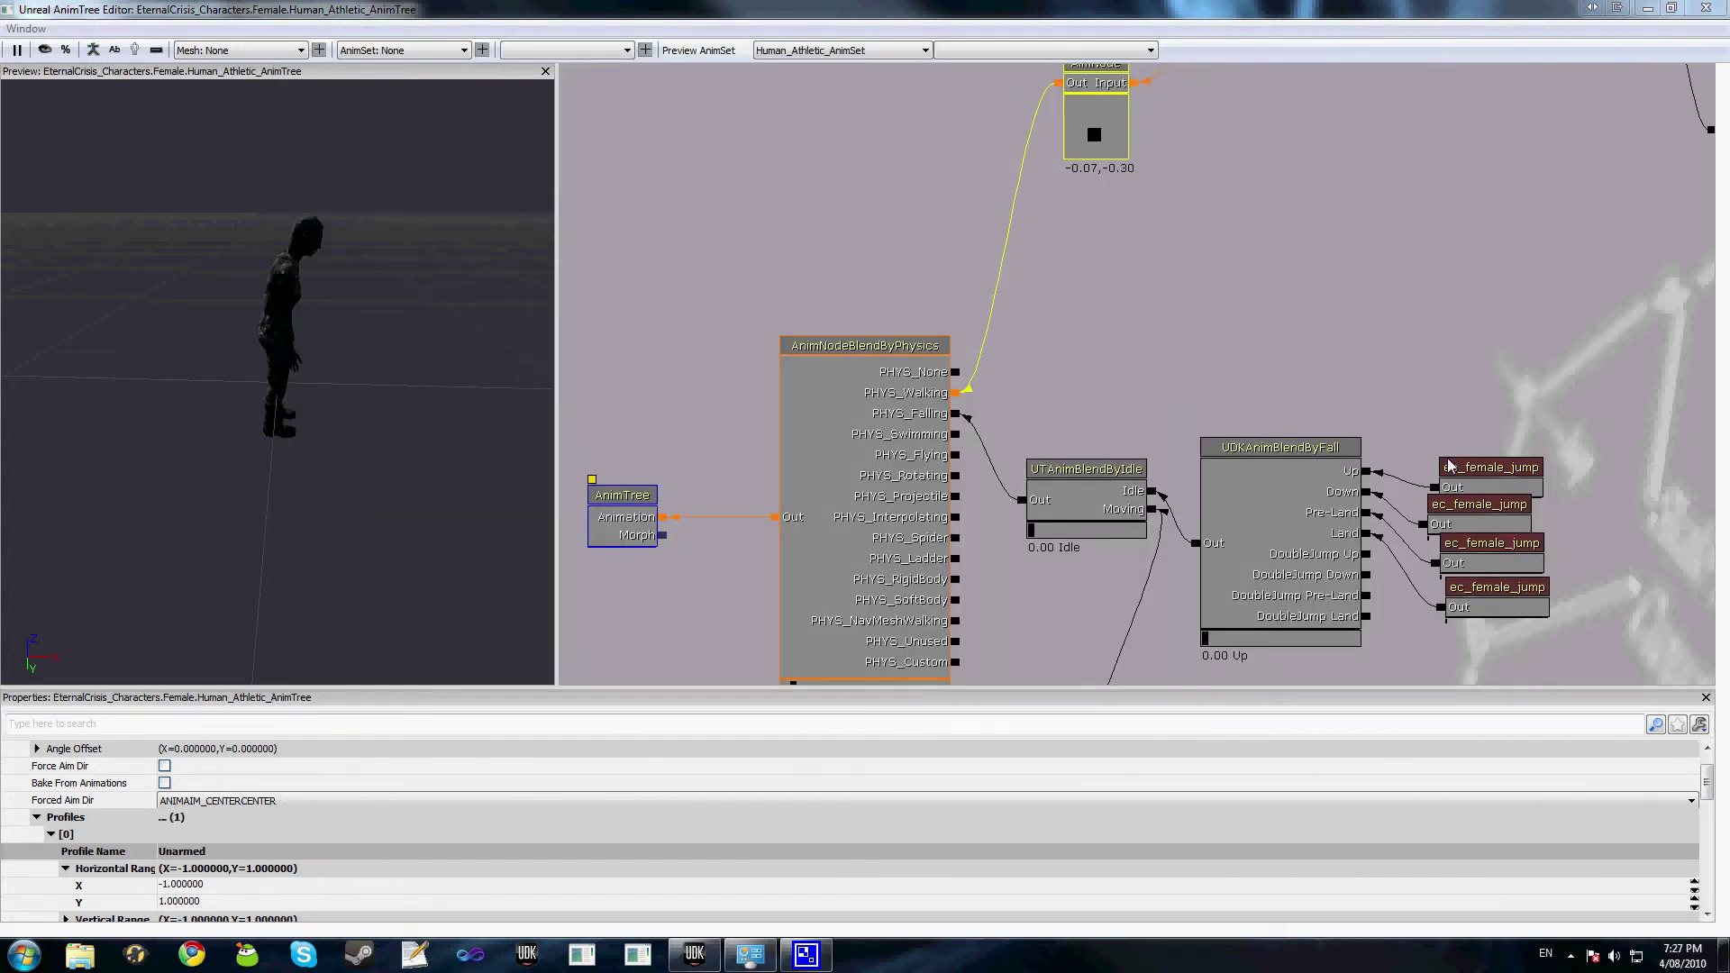